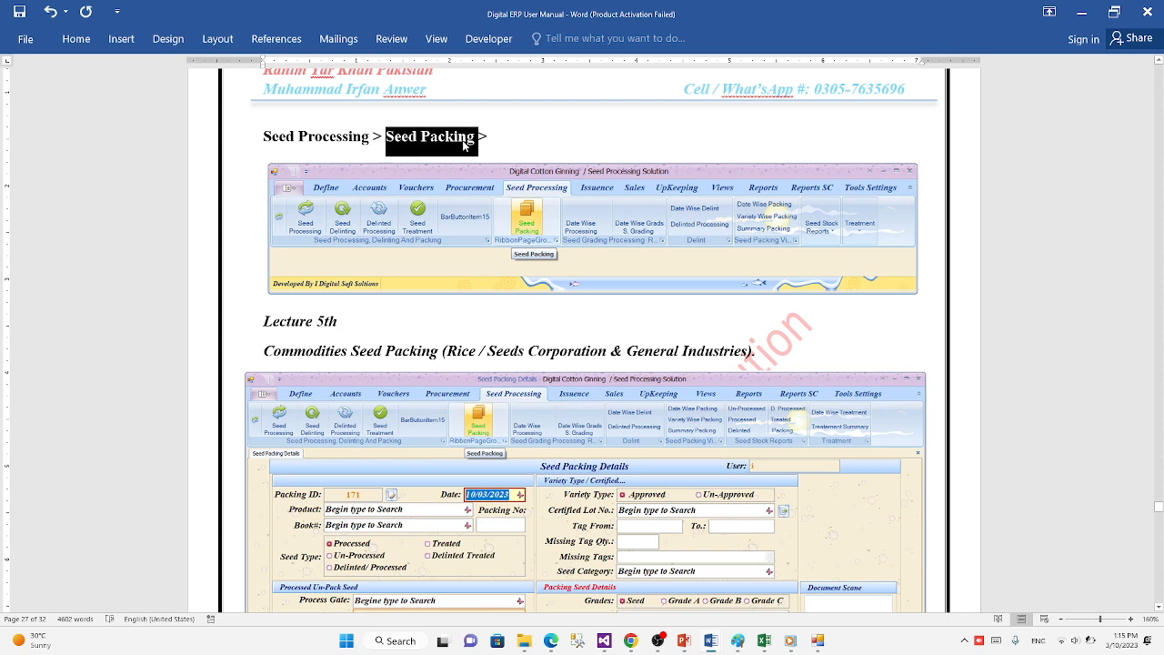
# Examine the Seed Packing section of the user manual, including the plain and numbered screenshots of the form.
pyautogui.click(472, 314)
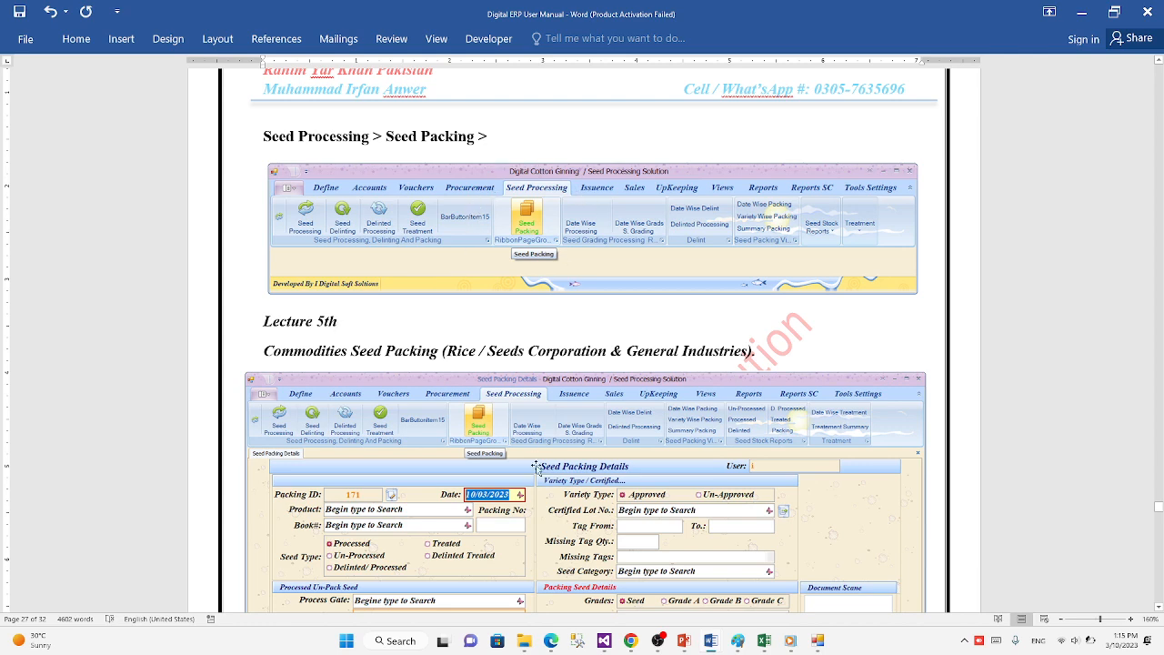
pyautogui.scroll(-5, 536, 467)
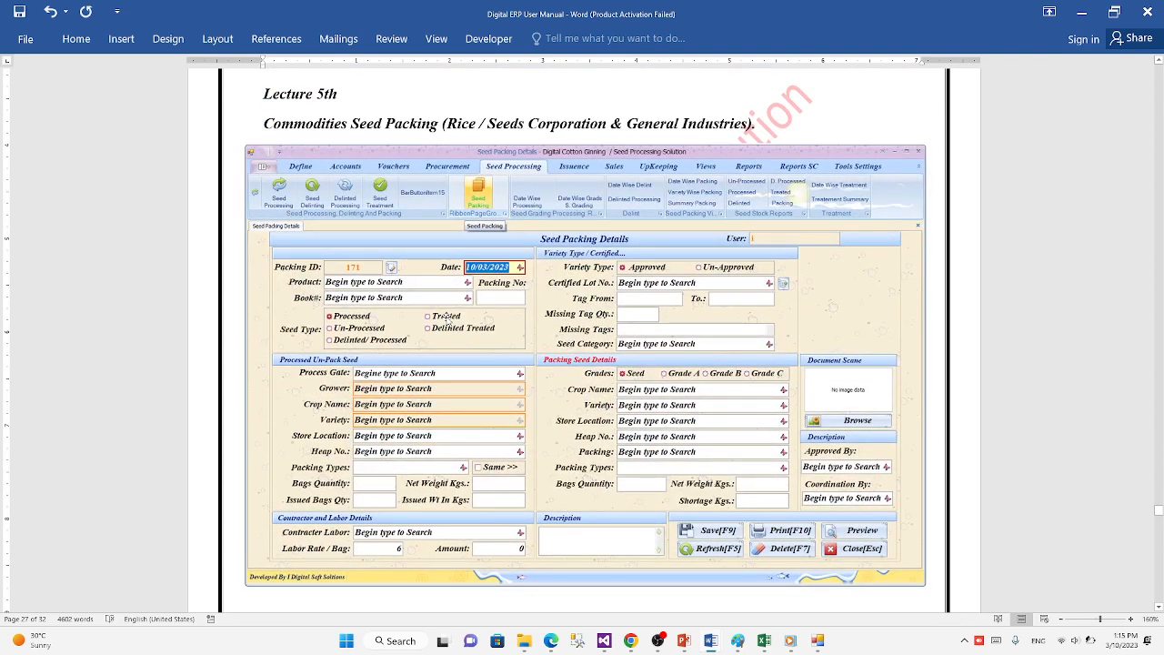
pyautogui.scroll(-1, 455, 329)
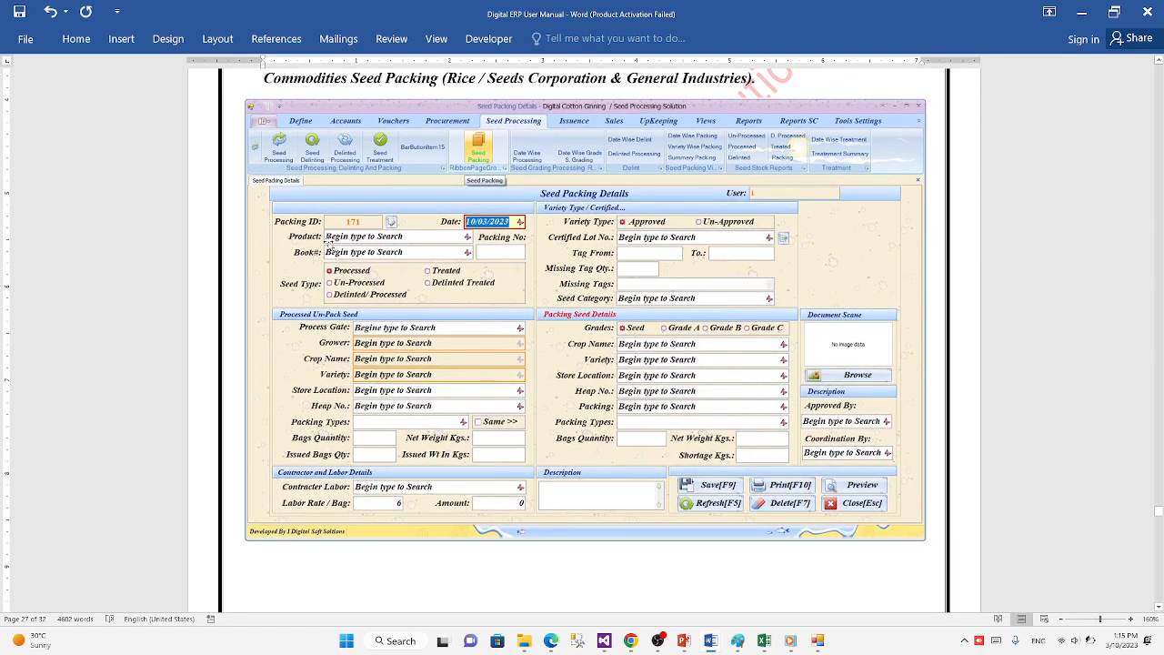
pyautogui.scroll(-14, 329, 246)
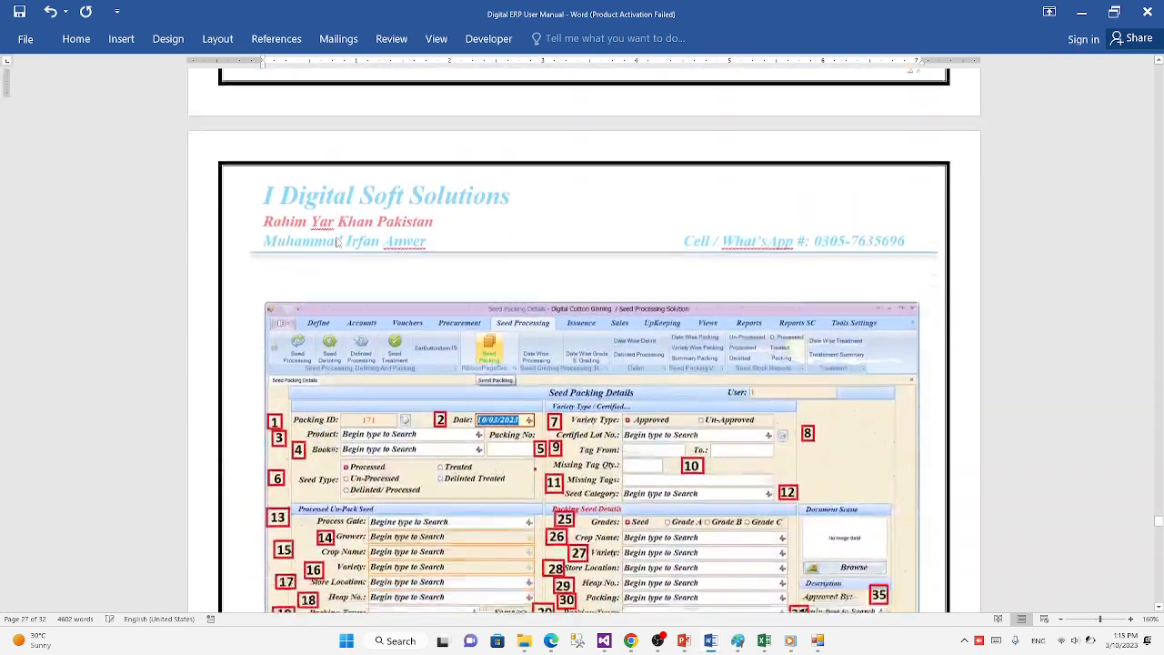
pyautogui.scroll(-5, 337, 242)
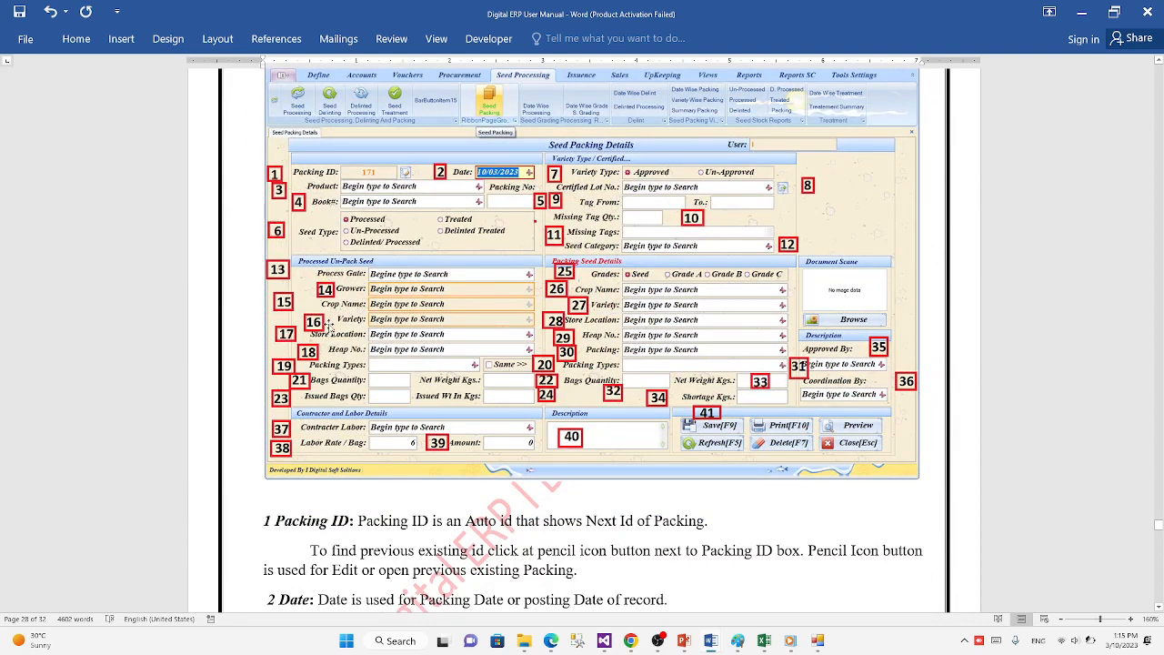
pyautogui.scroll(2, 327, 326)
pyautogui.scroll(-5, 328, 326)
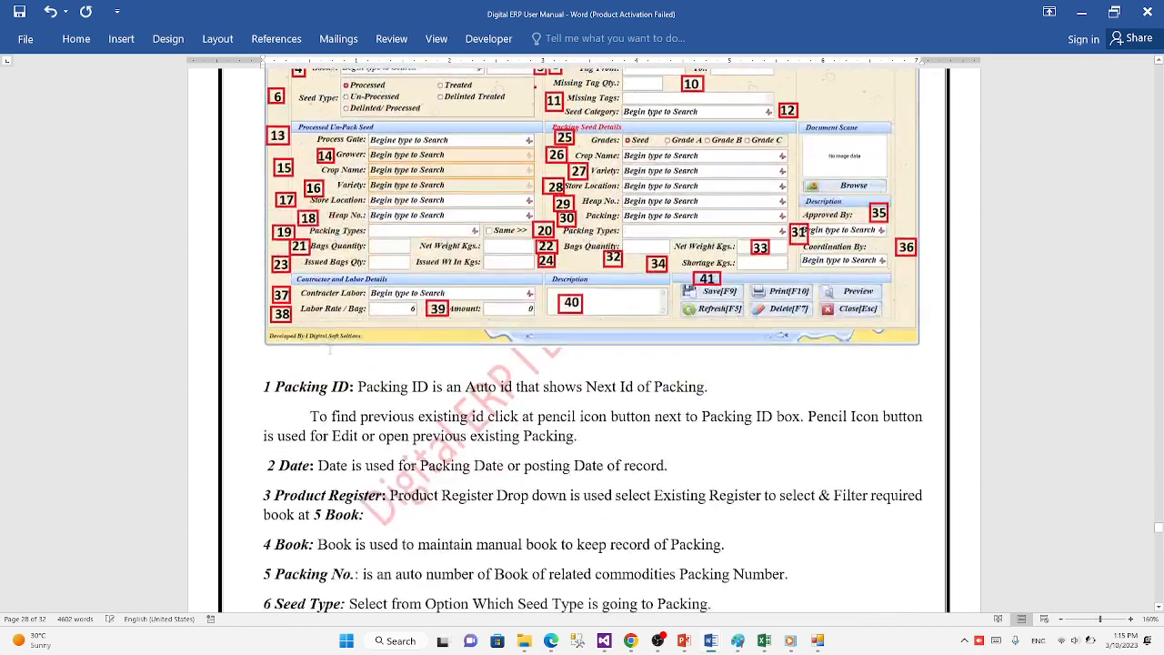
# Read the numbered field descriptions of the Seed Packing form through to the end of the manual's text.
pyautogui.moveTo(263, 383); pyautogui.dragTo(314, 543)
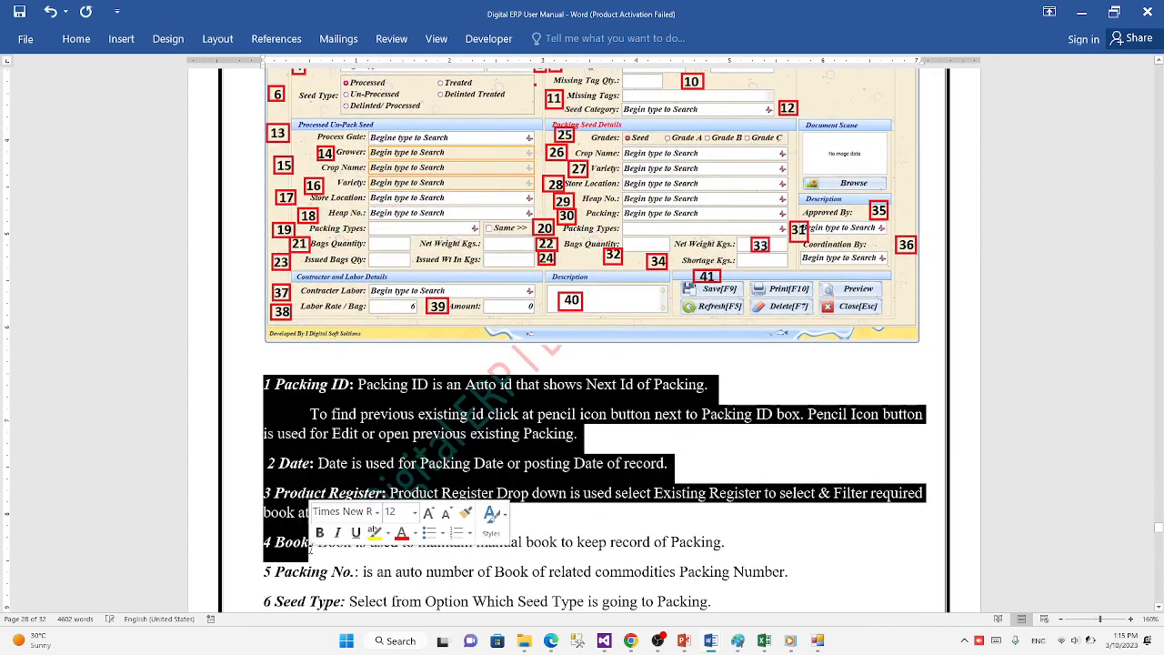
pyautogui.click(313, 546)
pyautogui.scroll(-5, 295, 431)
pyautogui.scroll(-8, 295, 431)
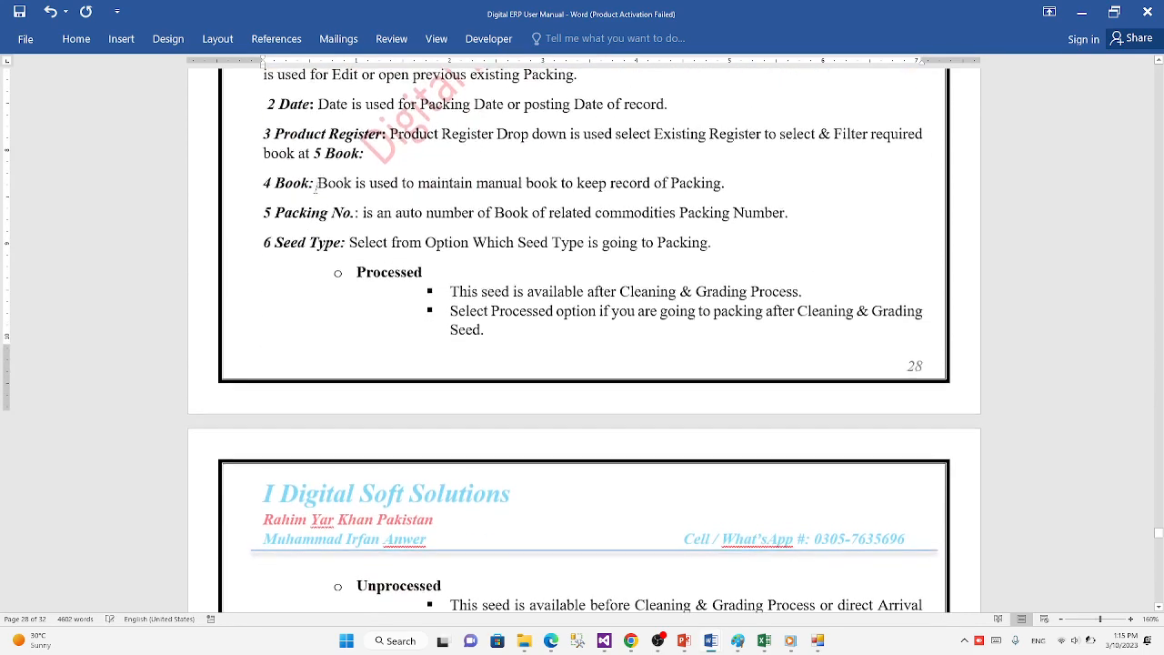
pyautogui.scroll(-9, 342, 285)
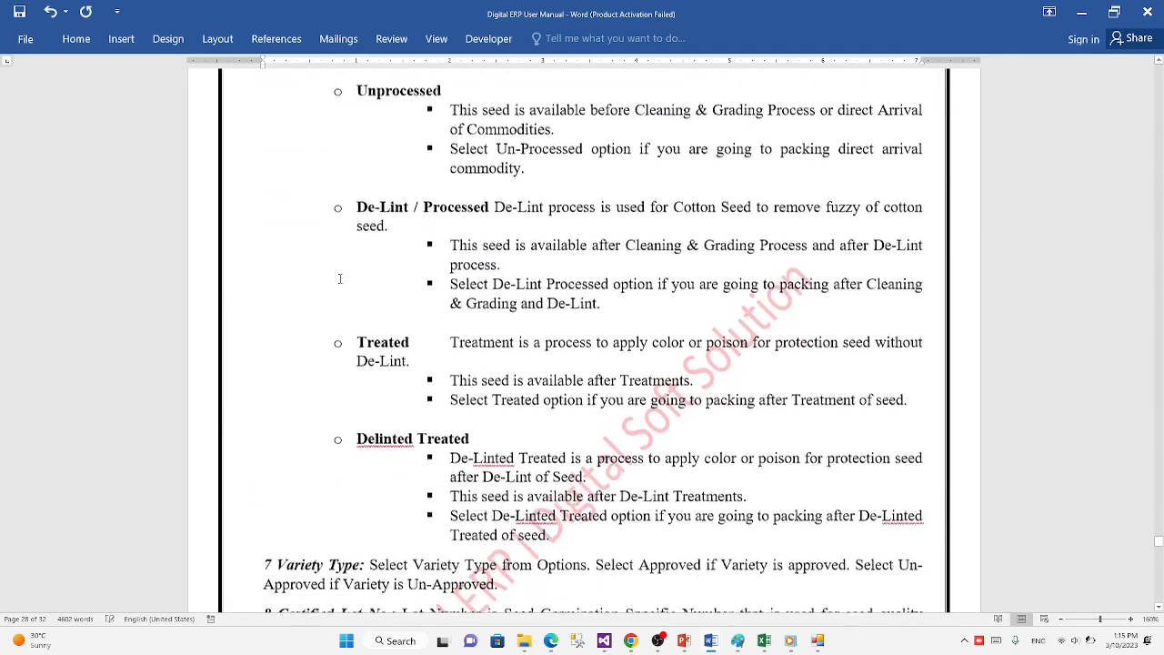
pyautogui.scroll(-20, 364, 272)
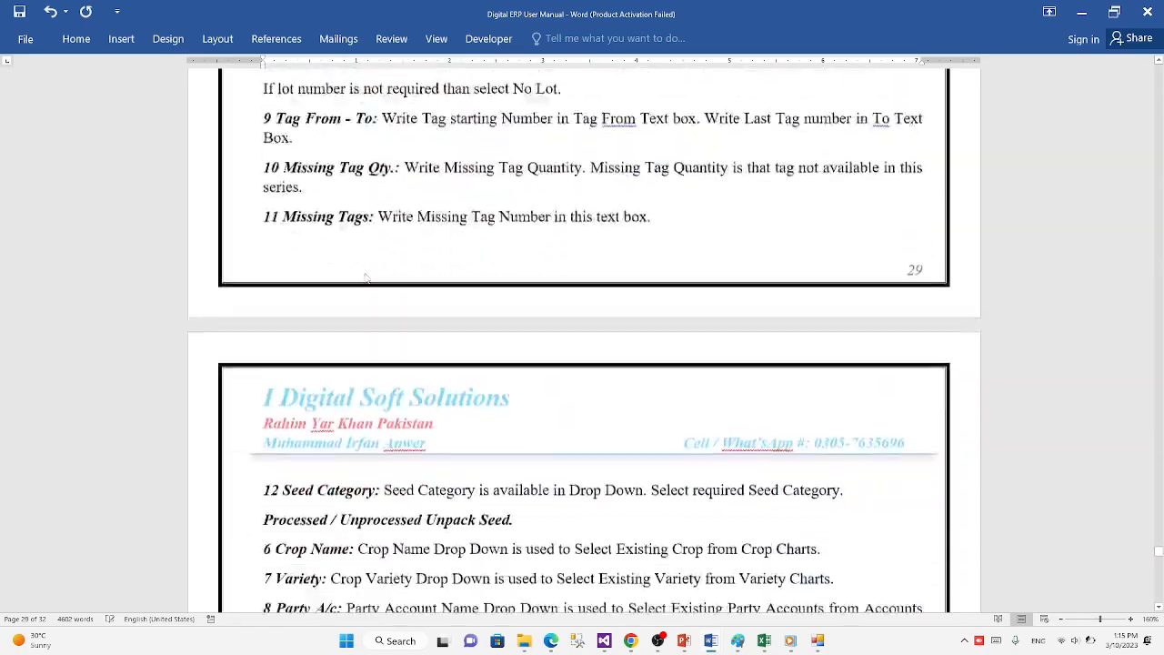
pyautogui.scroll(-15, 365, 270)
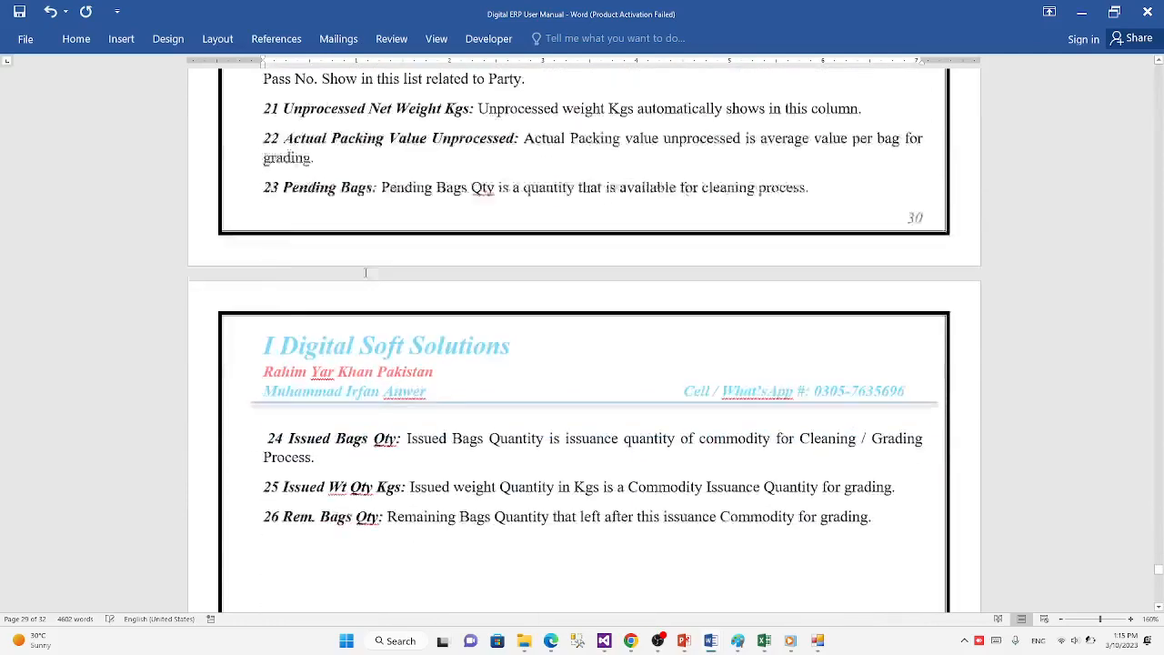
pyautogui.scroll(-7, 705, 216)
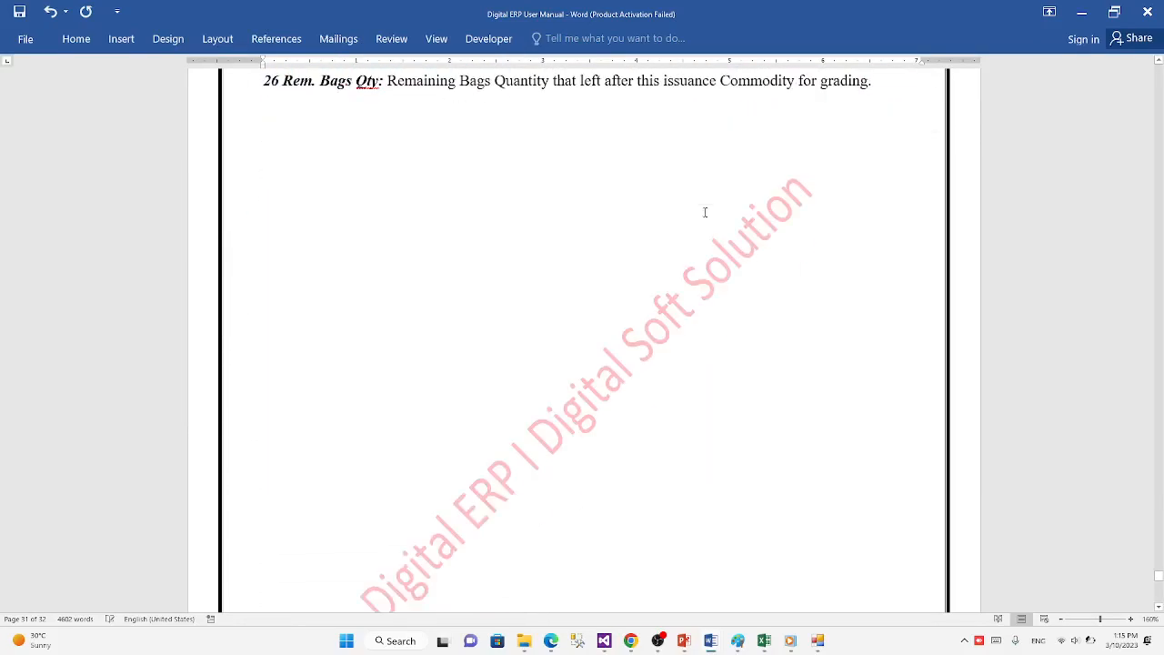
pyautogui.scroll(-1, 718, 259)
pyautogui.scroll(2, 737, 282)
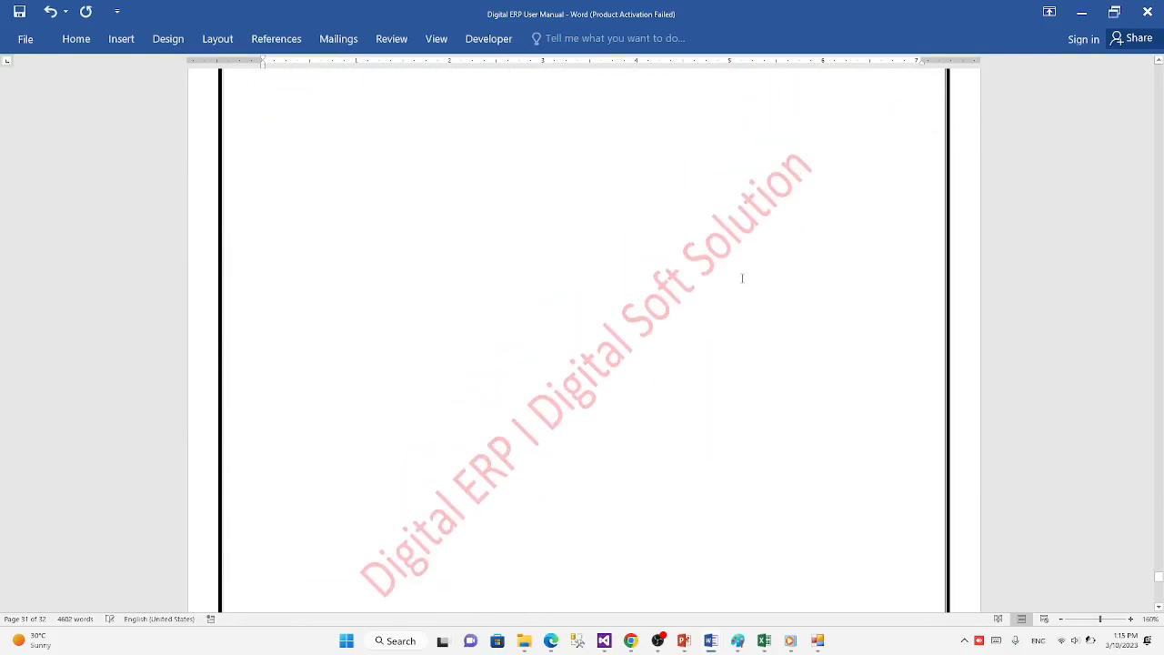
# Switch to the Digital Cotton Ginning / Seed Processing Solution, maximize its window and reopen the Seed Packing form.
pyautogui.click(829, 638)
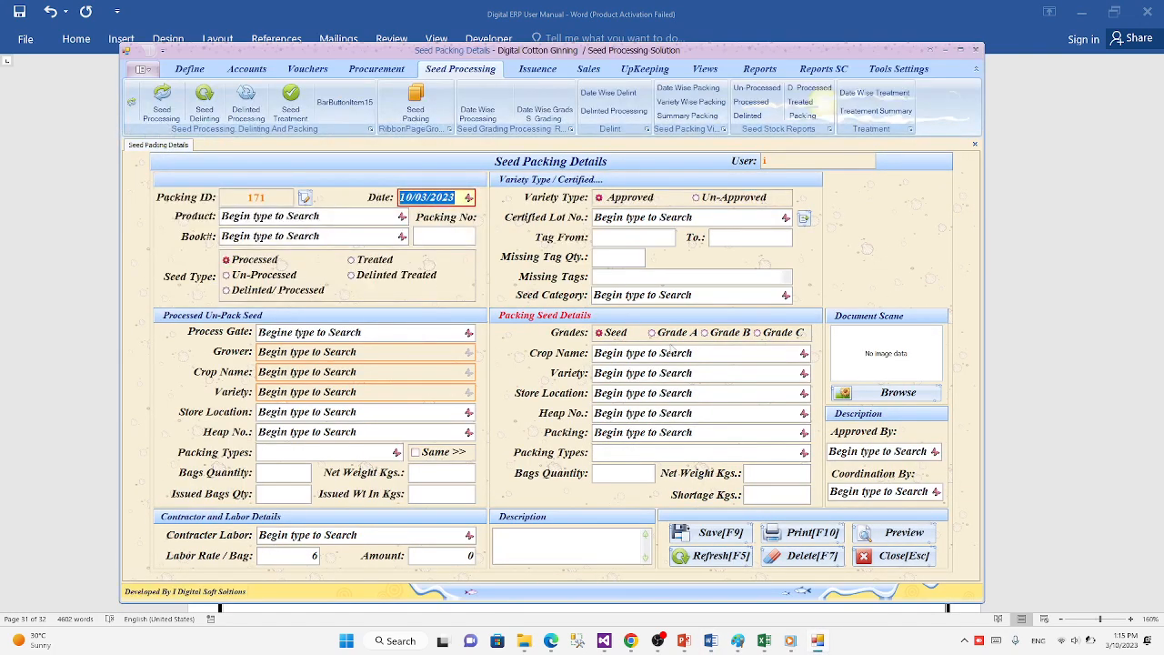
pyautogui.click(1082, 13)
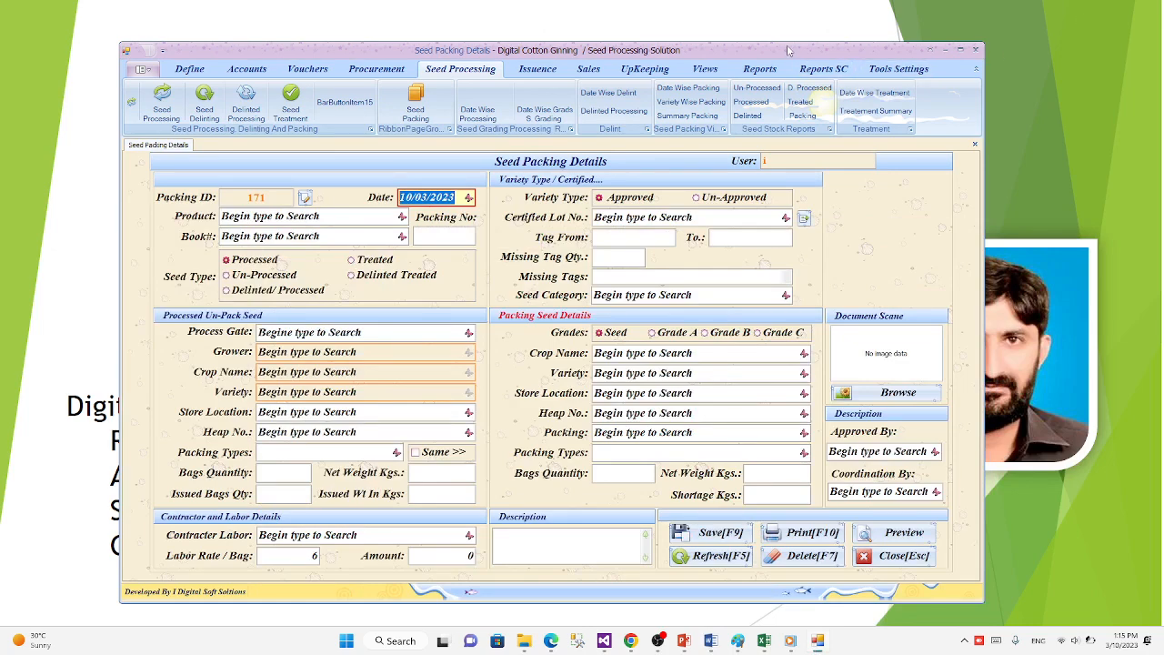
pyautogui.doubleClick(787, 44)
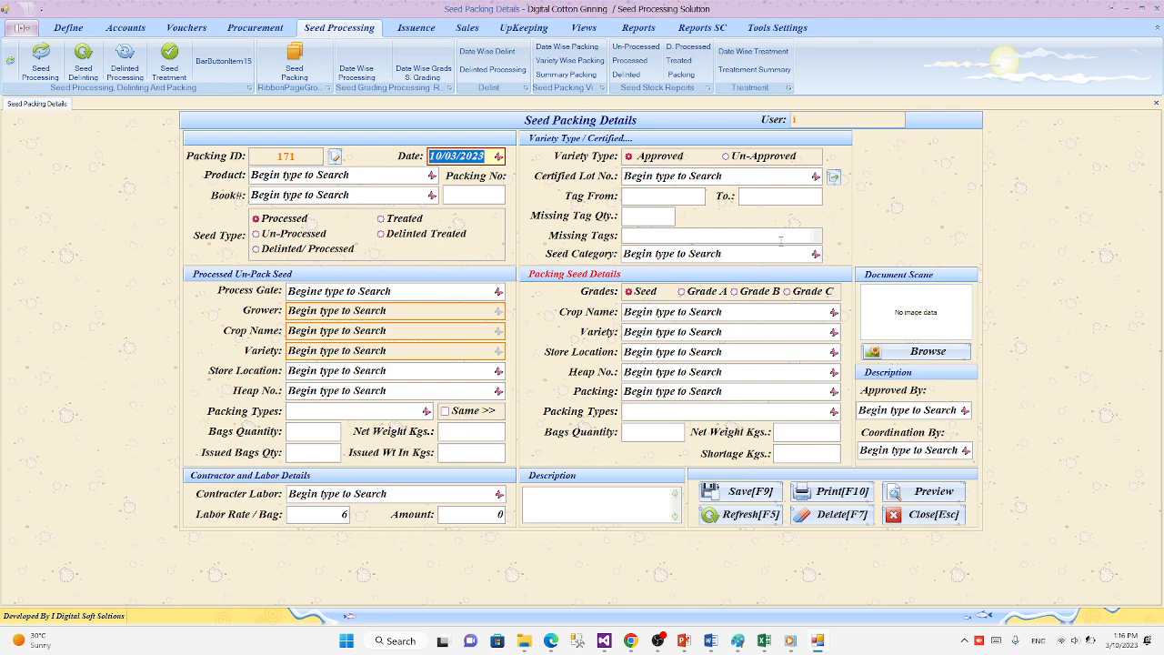
pyautogui.click(921, 514)
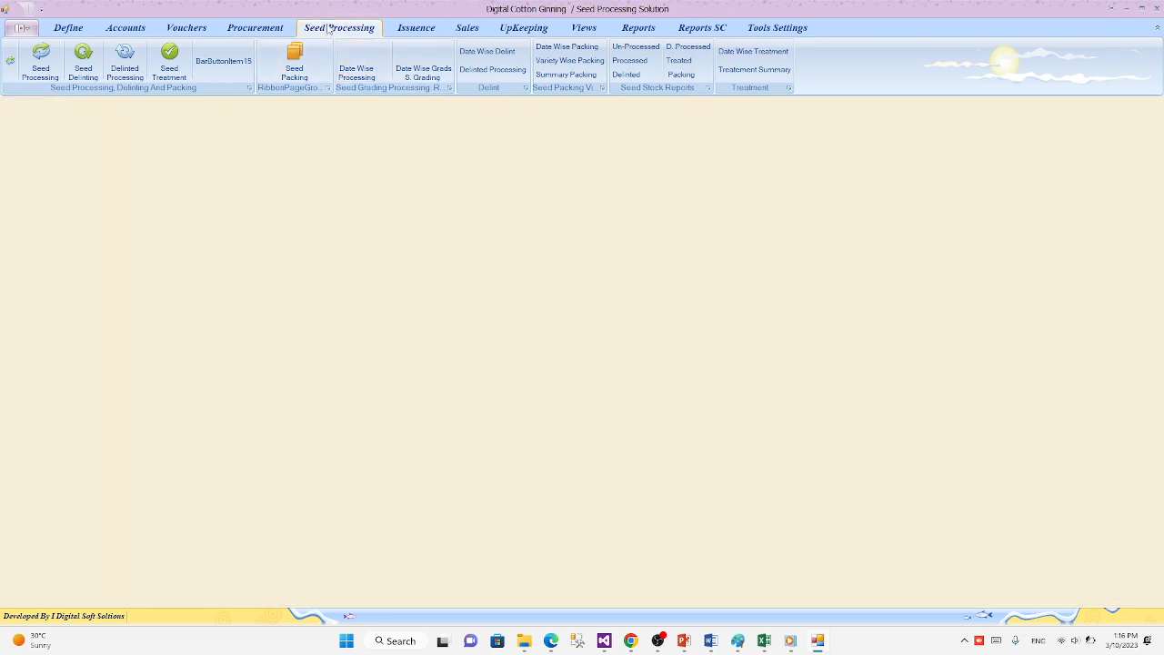
pyautogui.click(295, 70)
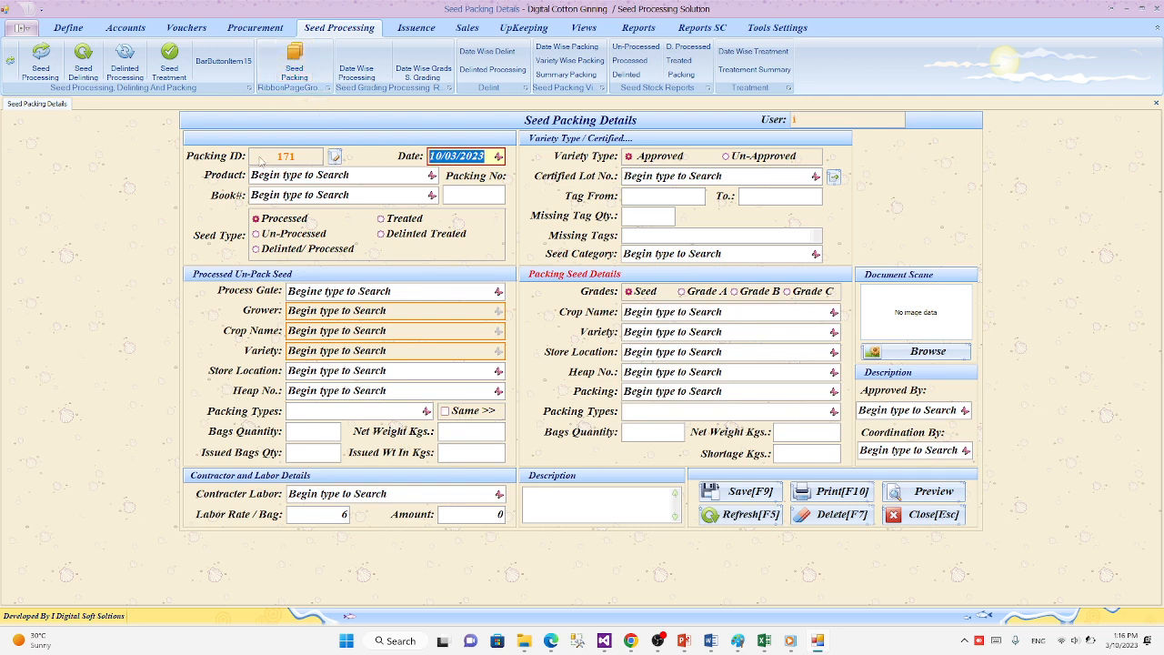
# Set the packing record's product to Wheat and its book to Wheat Packing Seed # 1.
pyautogui.click(431, 176)
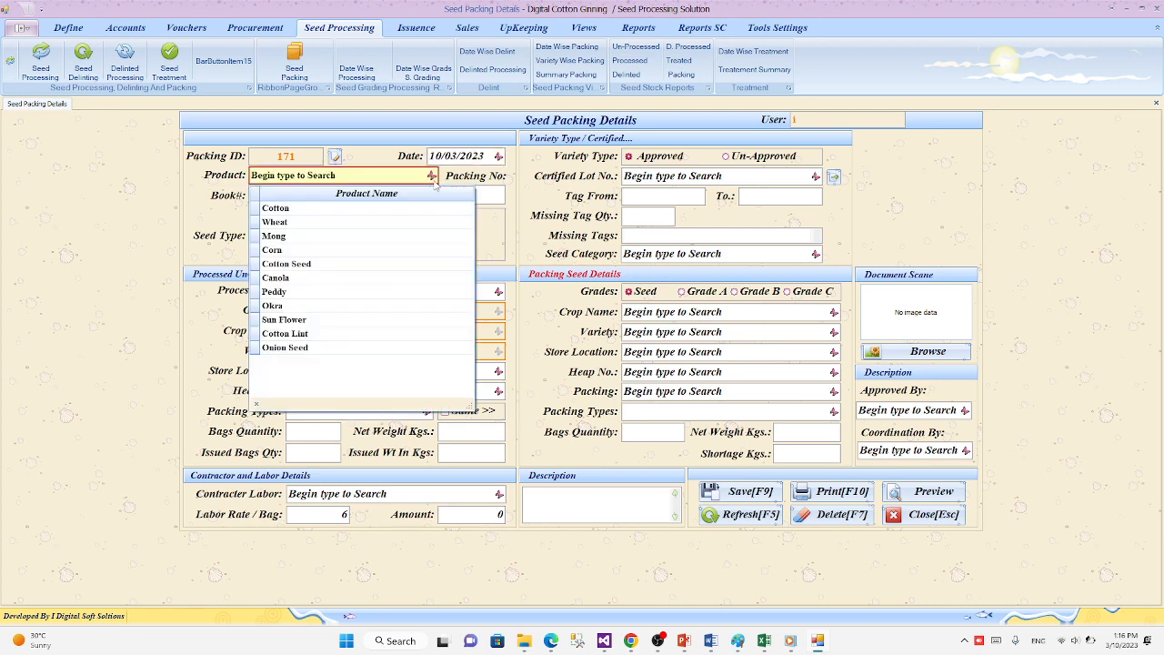
pyautogui.click(369, 223)
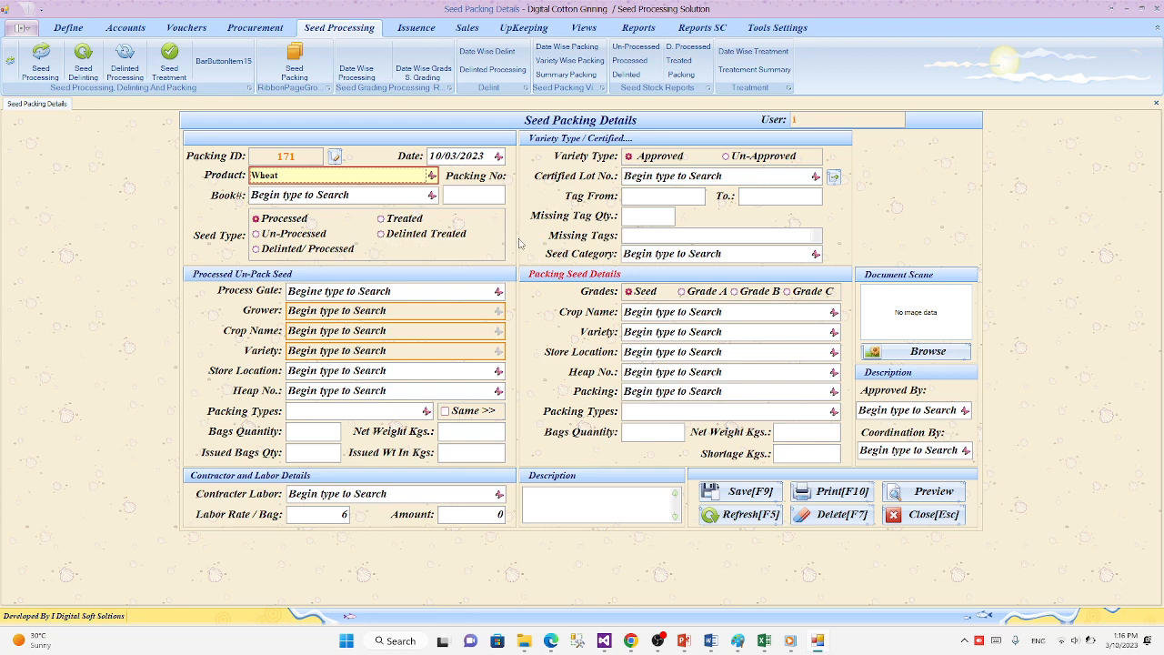
pyautogui.press('Tab')
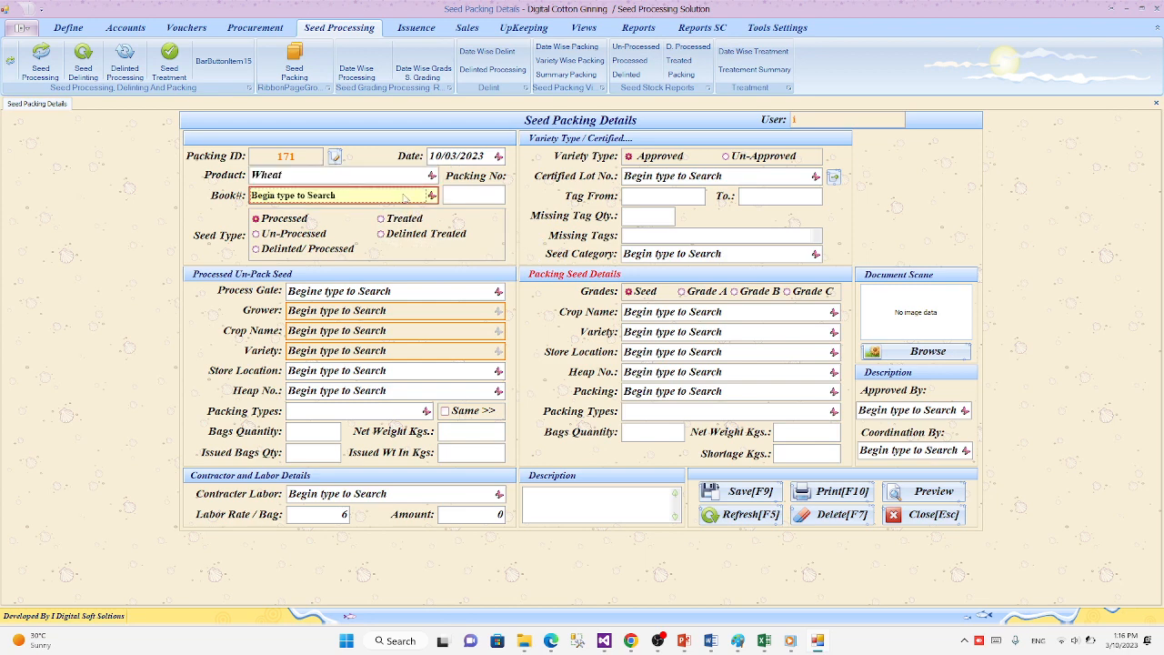
pyautogui.click(432, 196)
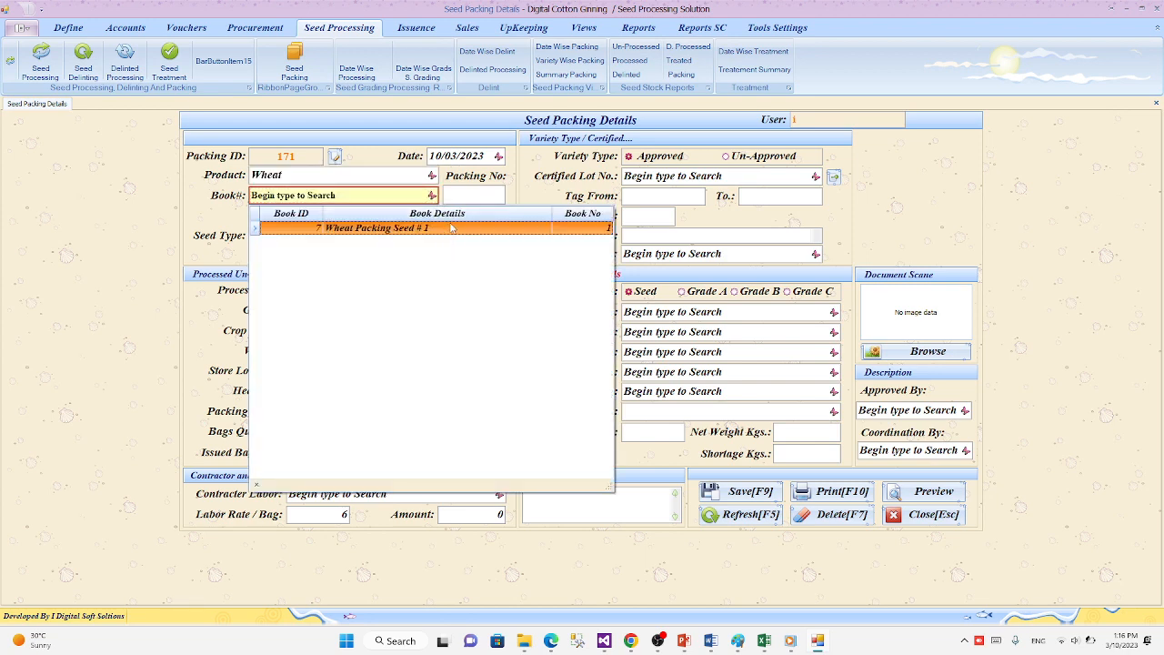
pyautogui.click(452, 228)
pyautogui.press('Tab')
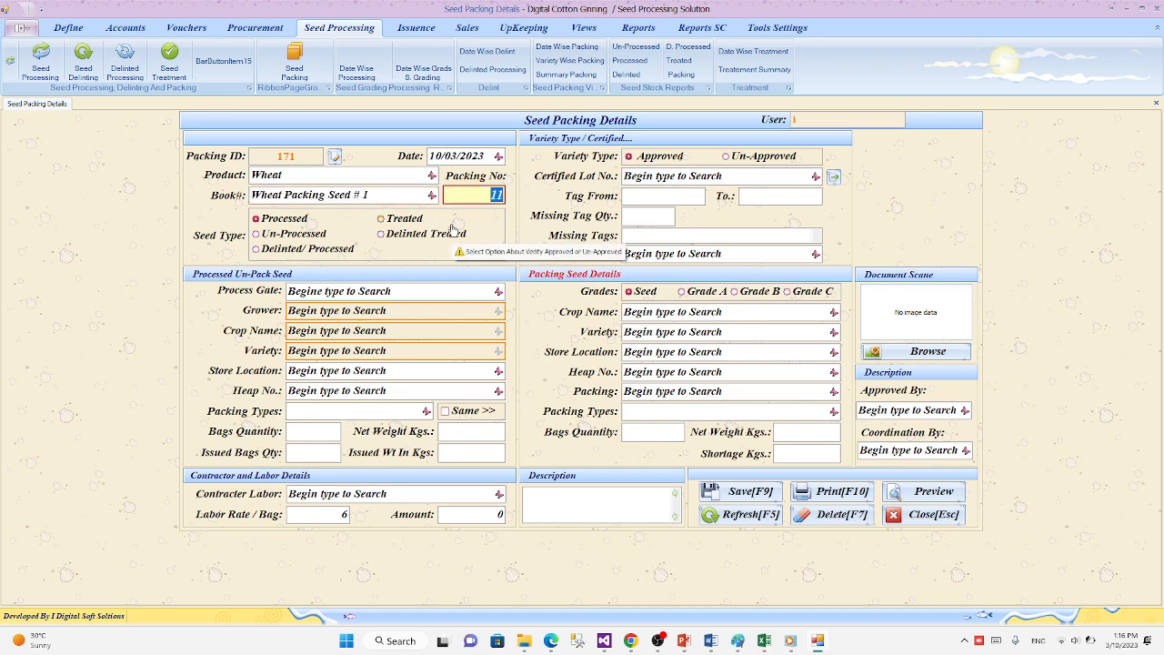
# Try the seed types Processed, Un-Processed, Delinted/ Processed, Treated and Delinted Treated in turn.
pyautogui.click(264, 225)
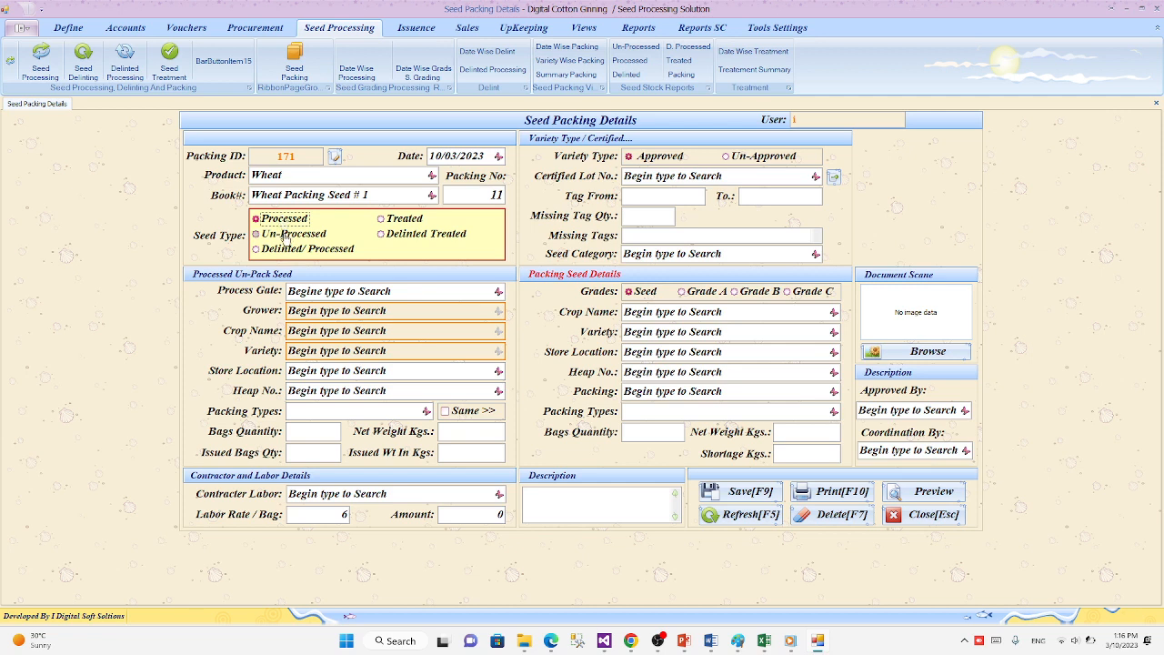
pyautogui.click(285, 237)
pyautogui.click(289, 251)
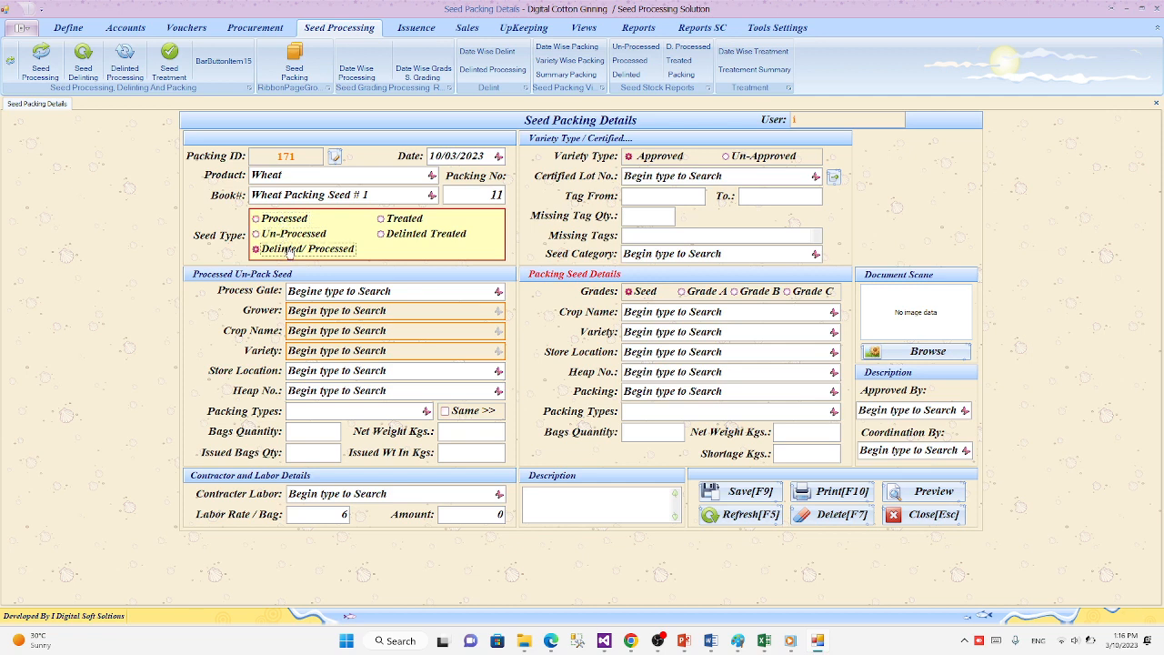
pyautogui.click(381, 220)
pyautogui.click(401, 242)
# Look through the list of available products for the packing record.
pyautogui.click(286, 178)
pyautogui.click(285, 179)
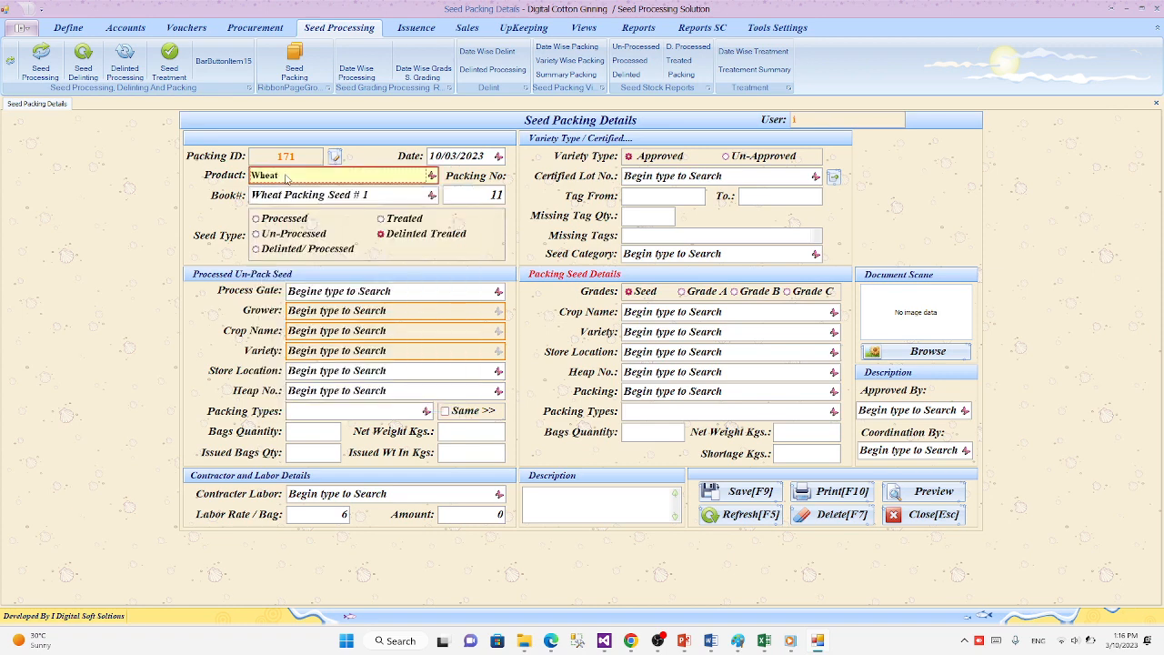
pyautogui.click(285, 179)
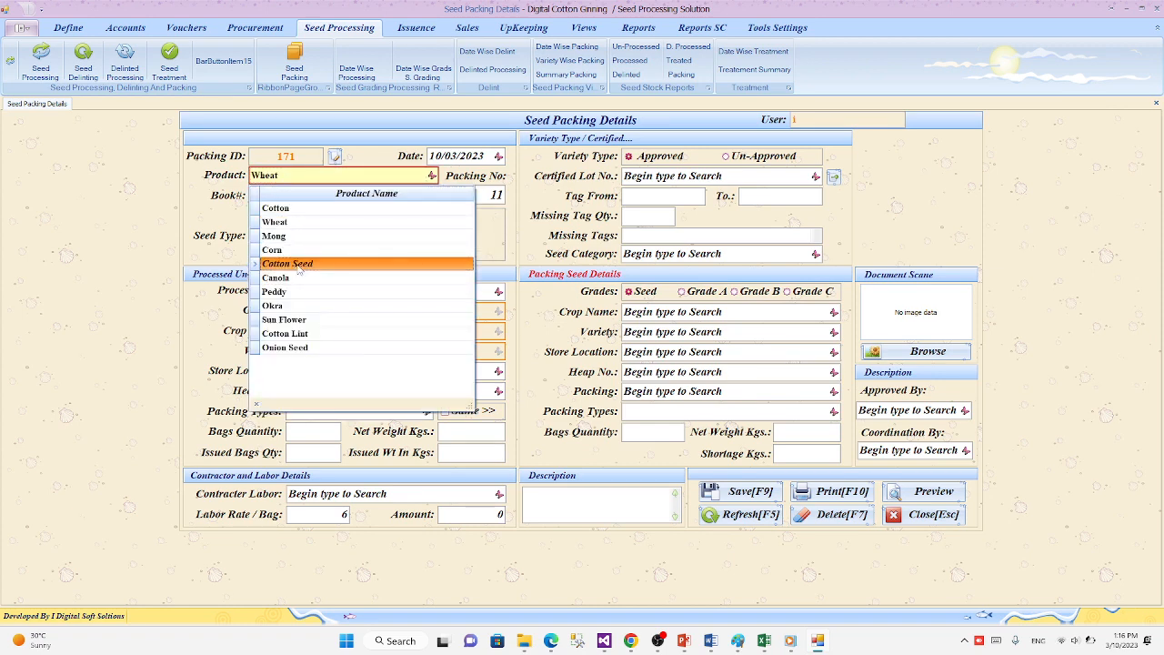
pyautogui.click(282, 181)
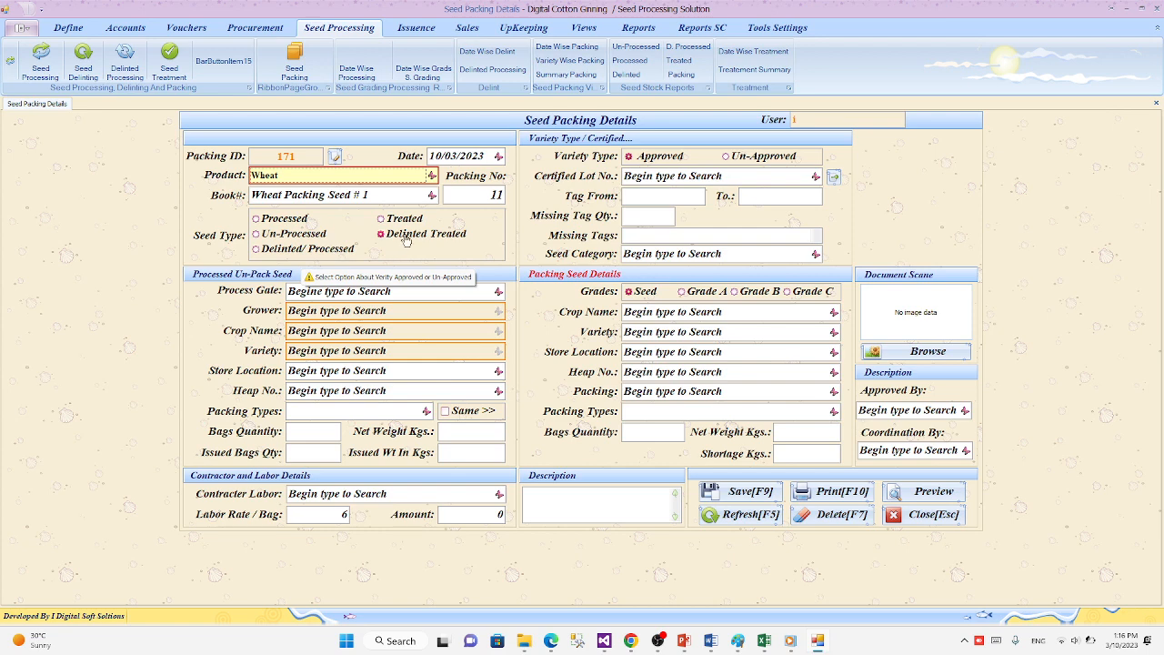
# Set the seed type of the packing record to Processed.
pyautogui.click(281, 221)
pyautogui.click(283, 235)
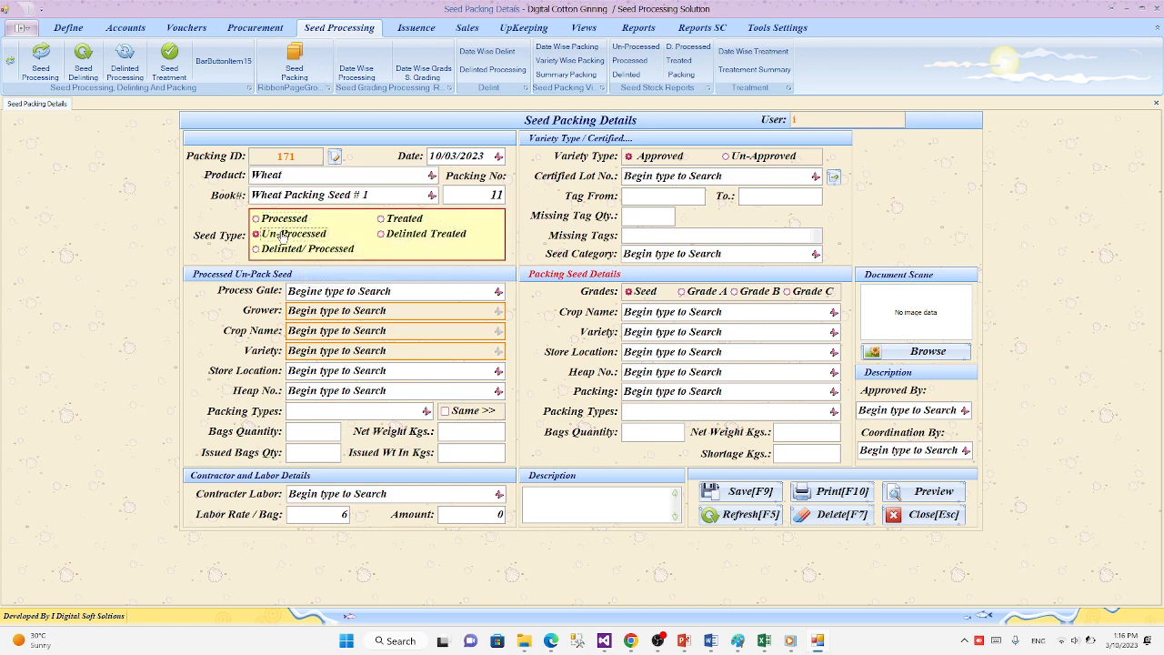
pyautogui.click(393, 222)
pyautogui.click(277, 222)
pyautogui.click(278, 238)
pyautogui.click(288, 227)
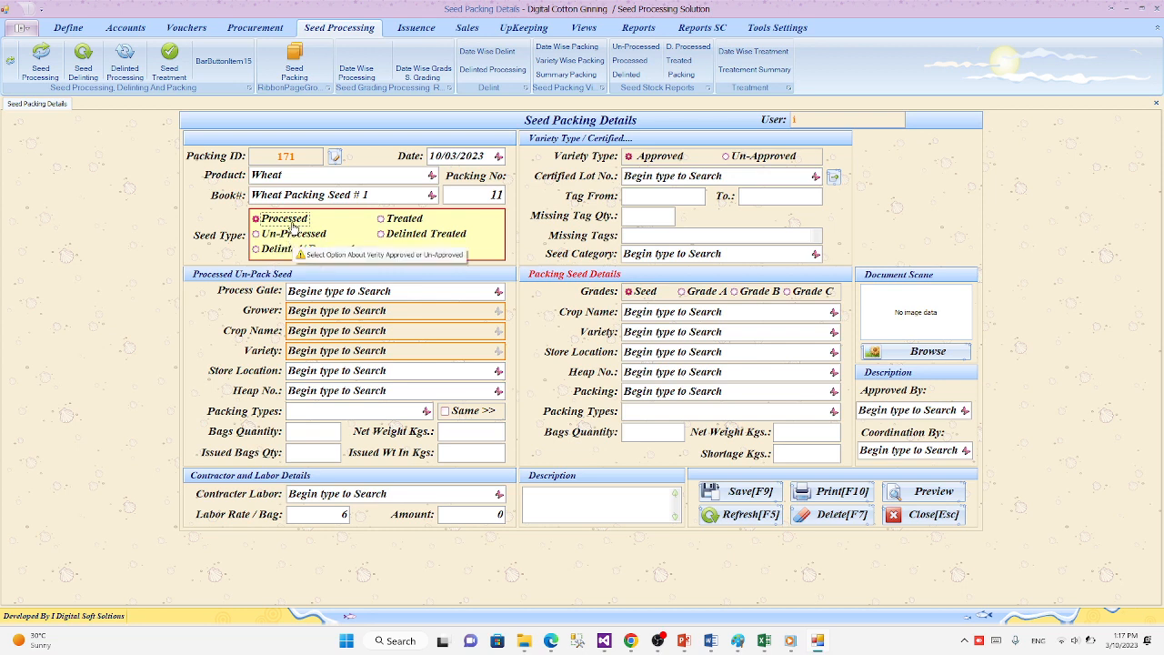
# Set the variety type to Approved and choose Seher 06 Lot 4 as the certified lot number.
pyautogui.click(641, 162)
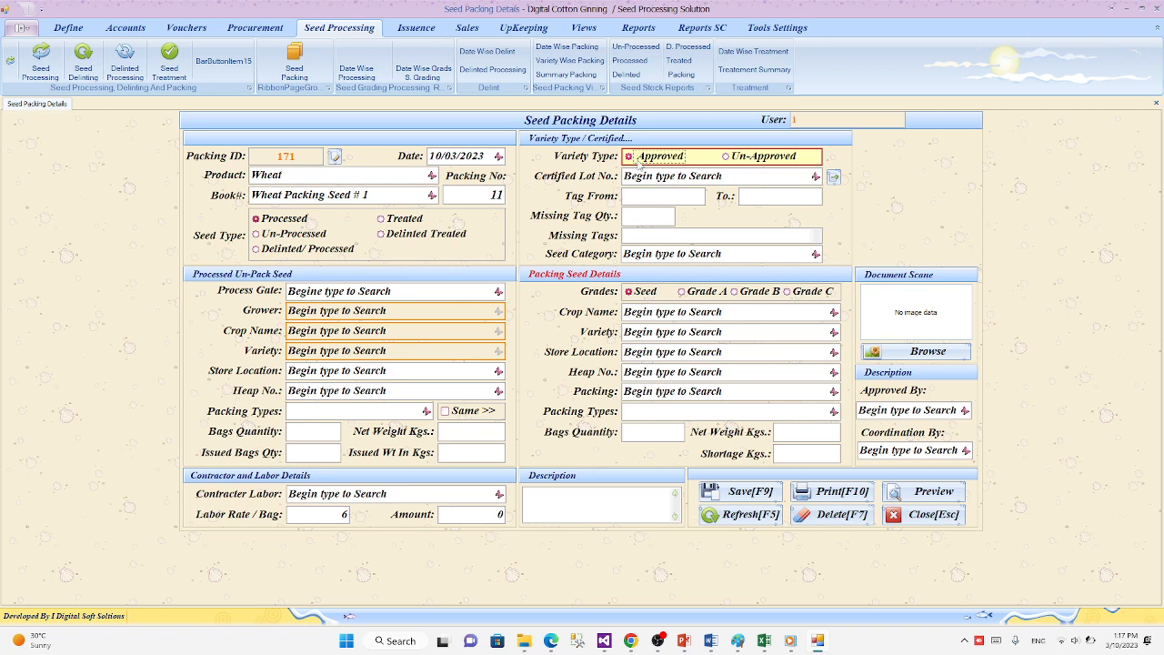
pyautogui.click(738, 161)
pyautogui.click(816, 177)
pyautogui.scroll(-4, 798, 377)
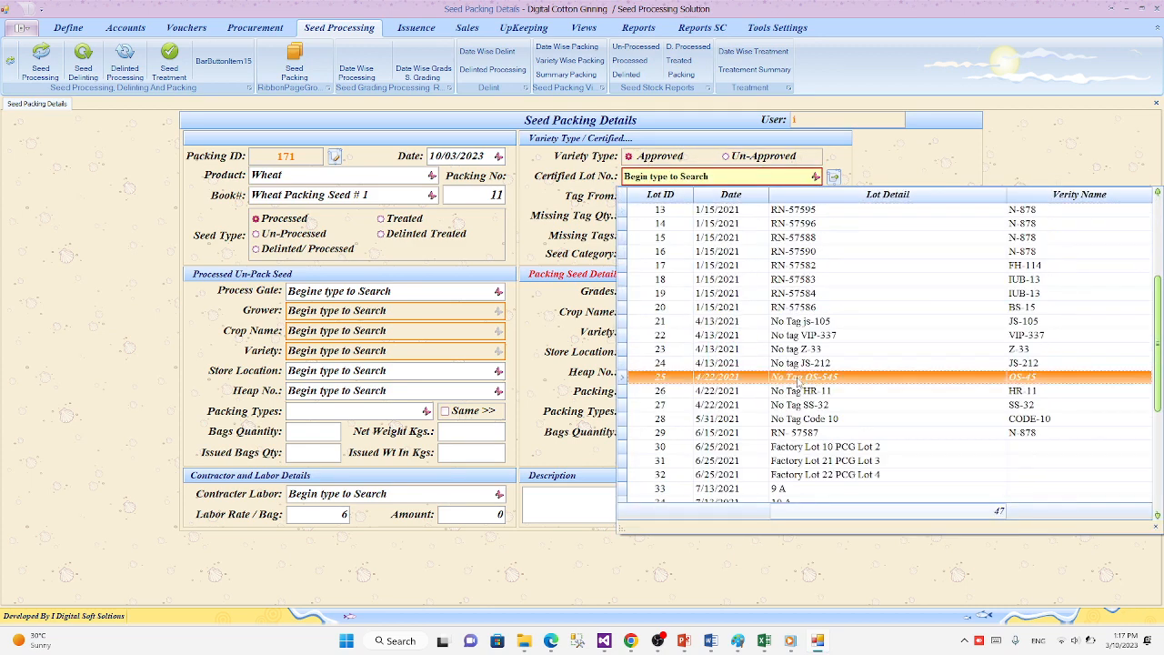
pyautogui.scroll(-5, 799, 380)
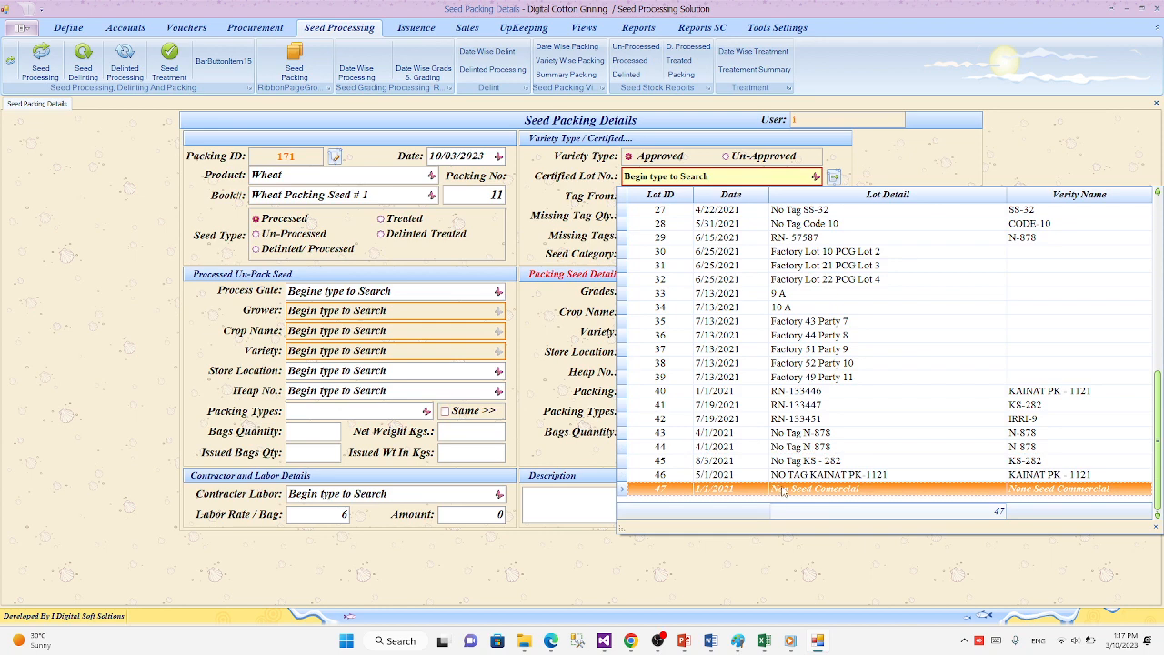
pyautogui.scroll(9, 784, 307)
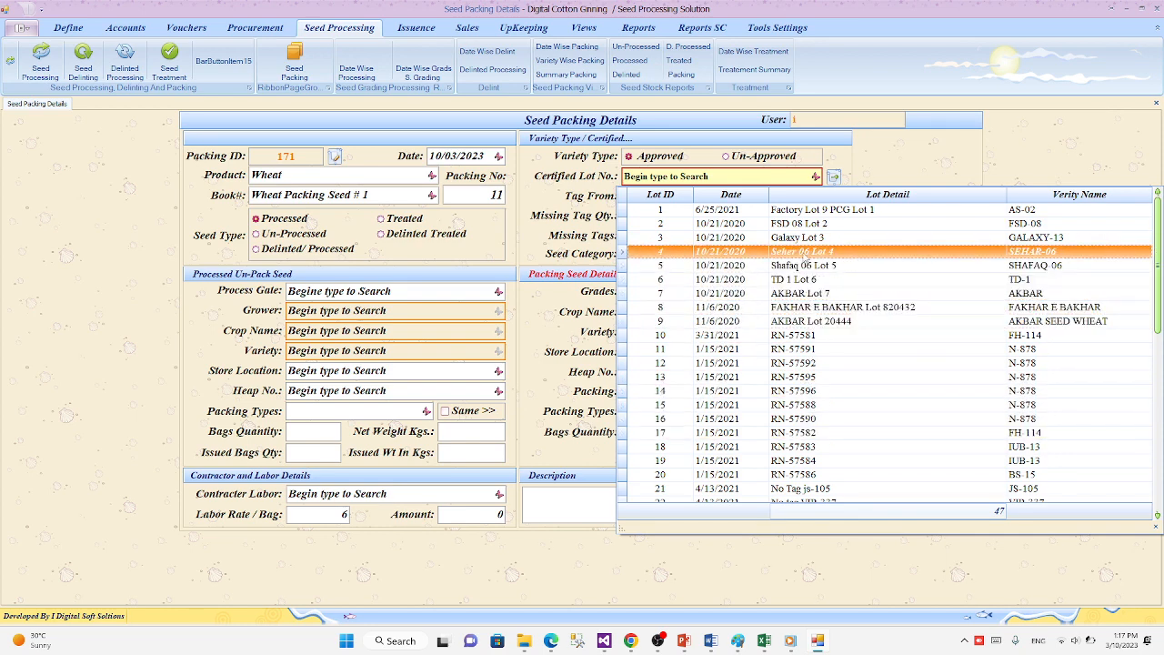
pyautogui.click(804, 259)
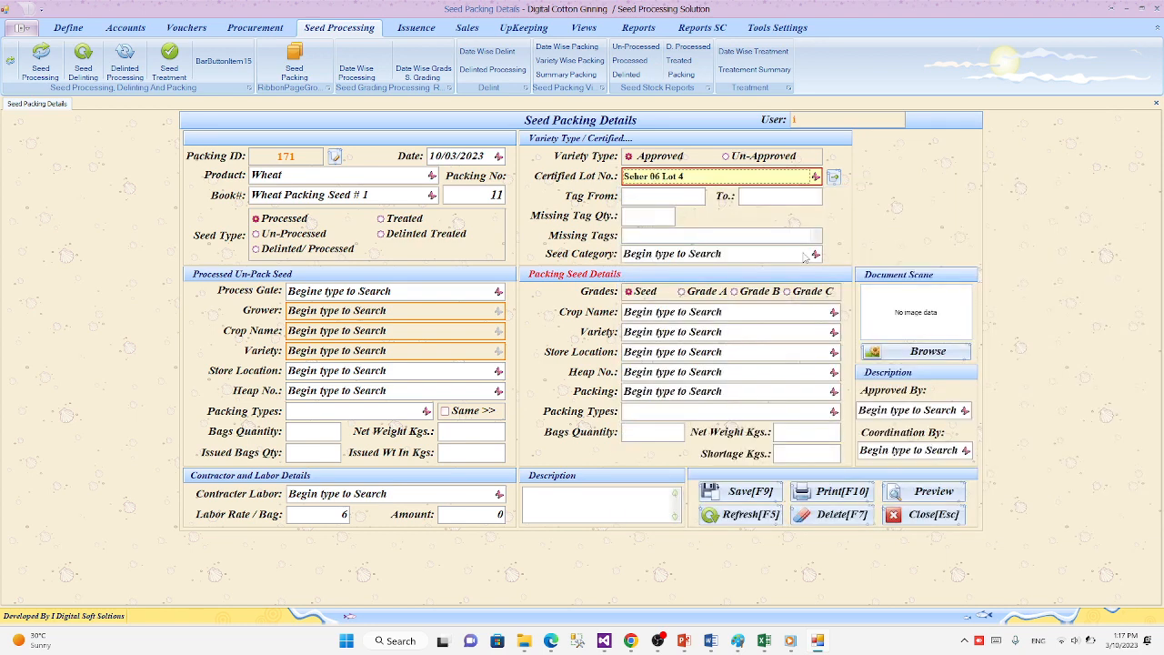
# Try TD 1 Lot 6 as the certified lot number.
pyautogui.click(698, 179)
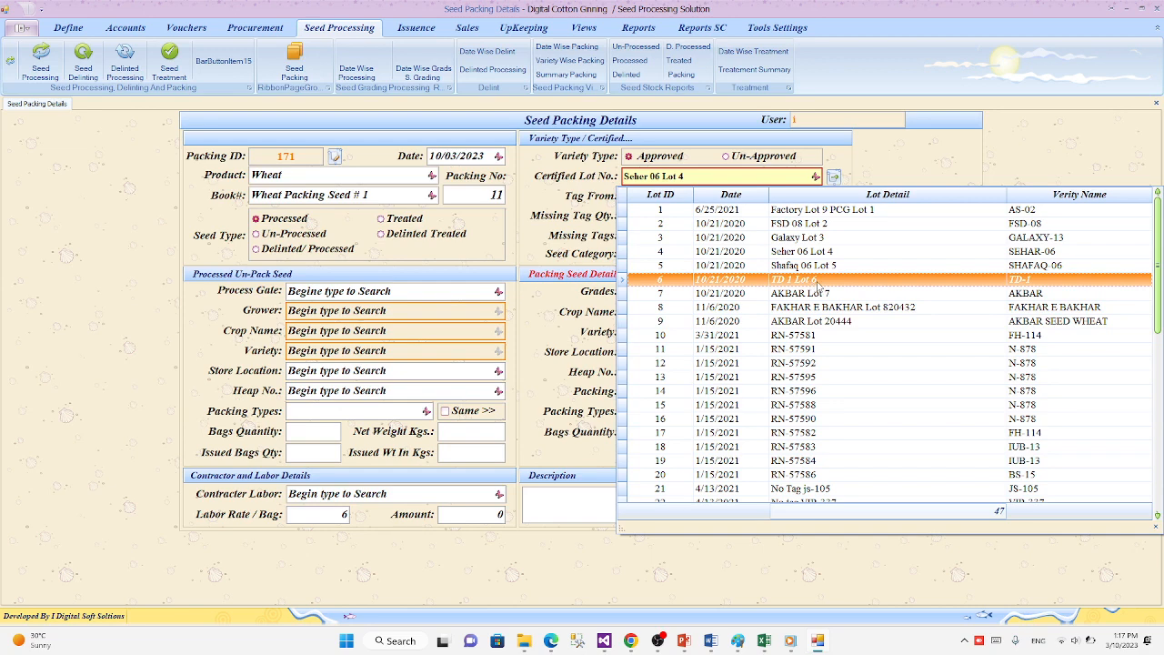
pyautogui.click(818, 282)
pyautogui.click(684, 196)
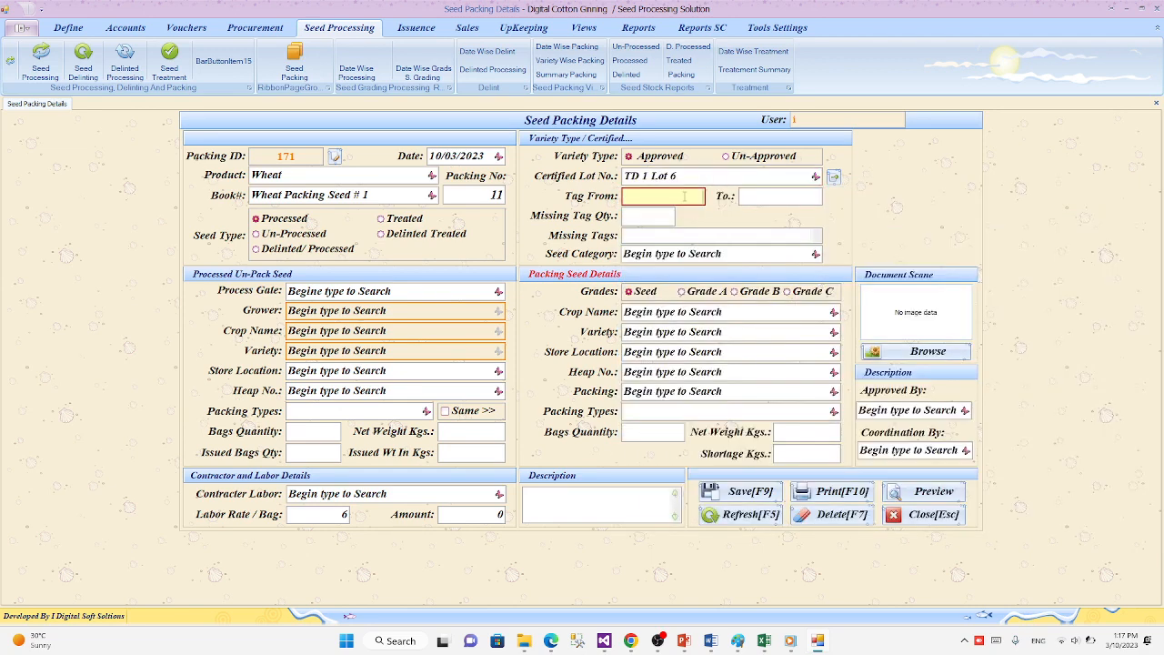
# Set the certified lot number to RN-57583 and the tag range from 24700 to 24800.
pyautogui.click(690, 177)
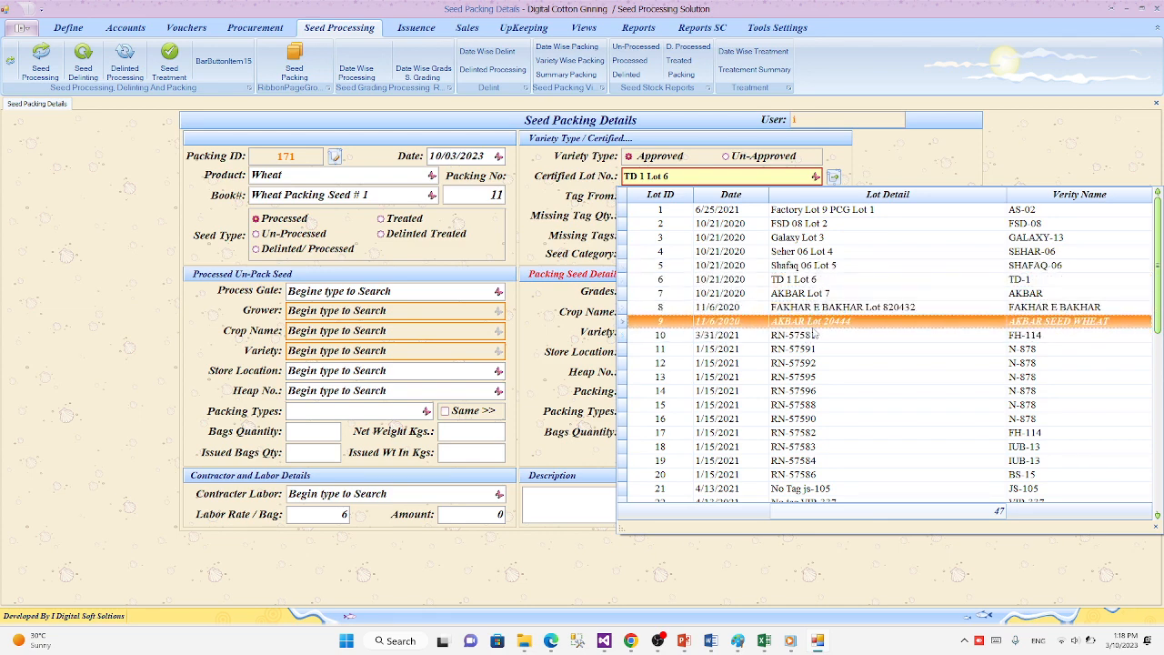
pyautogui.click(821, 447)
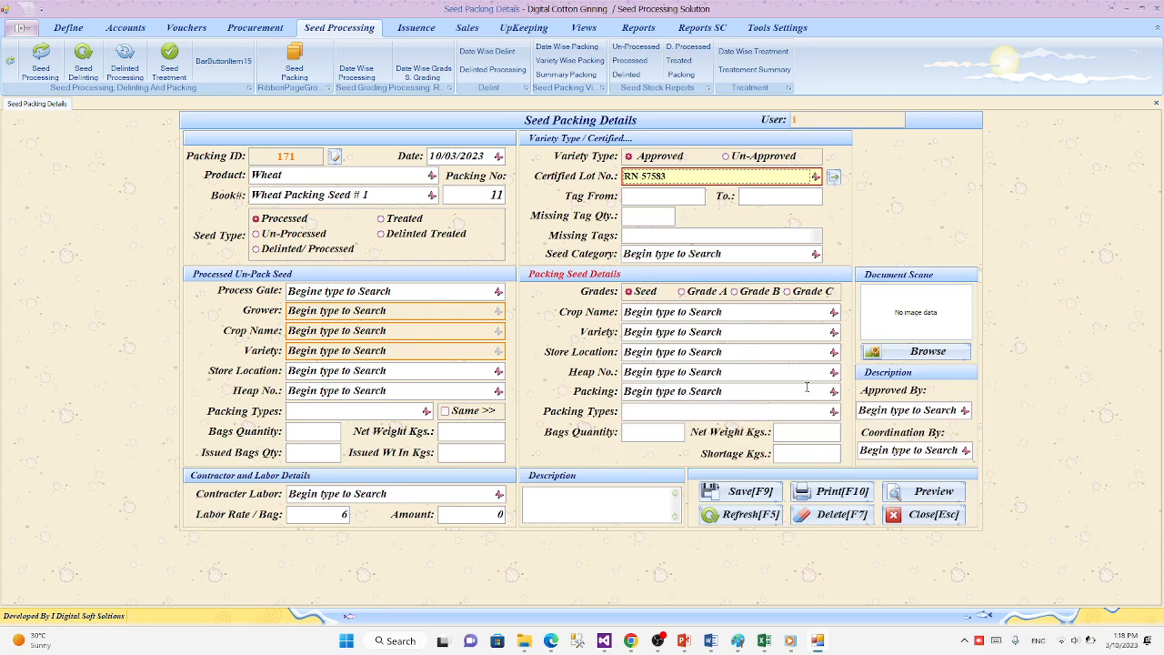
pyautogui.click(692, 196)
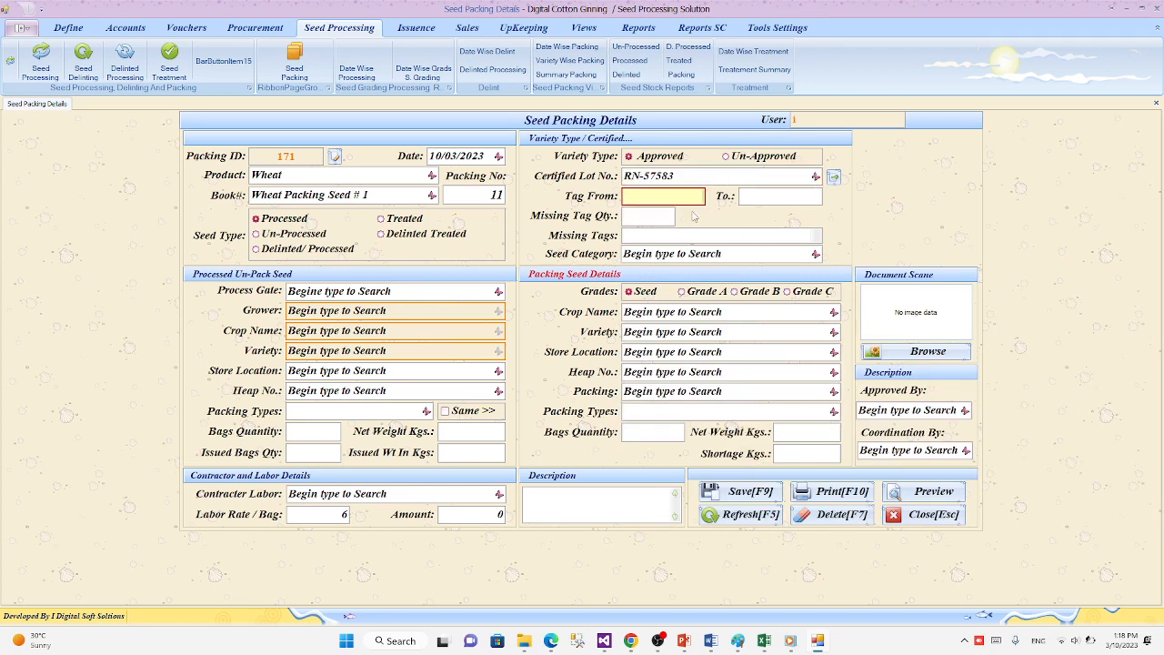
pyautogui.click(744, 197)
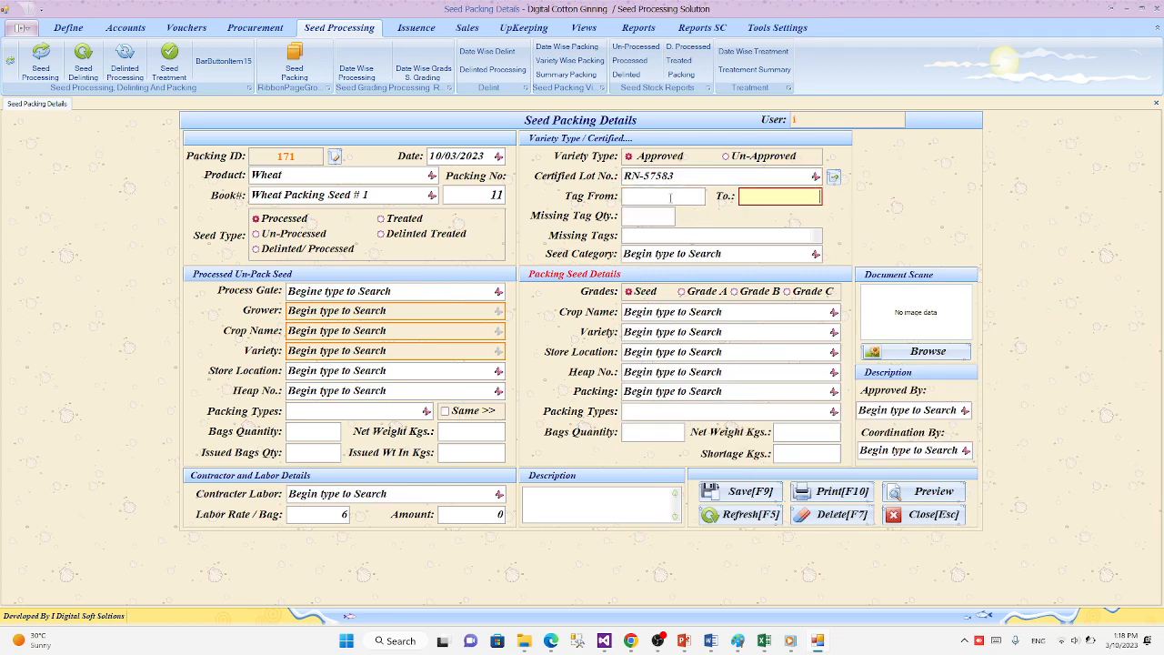
pyautogui.click(670, 198)
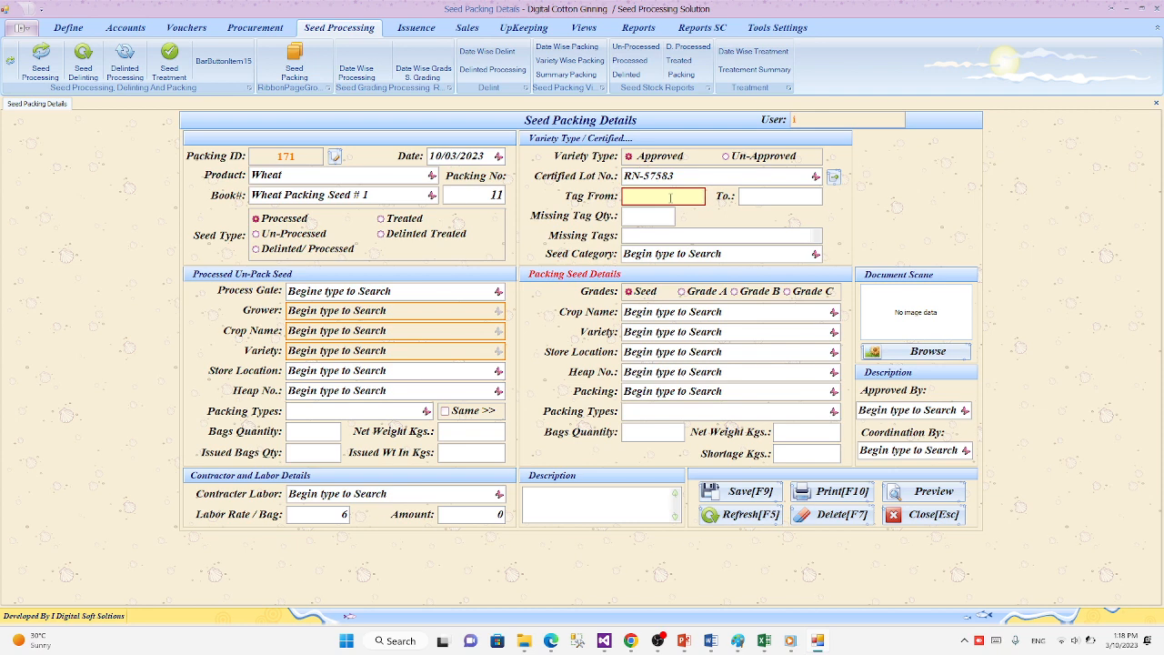
pyautogui.write('24700')
pyautogui.click(761, 193)
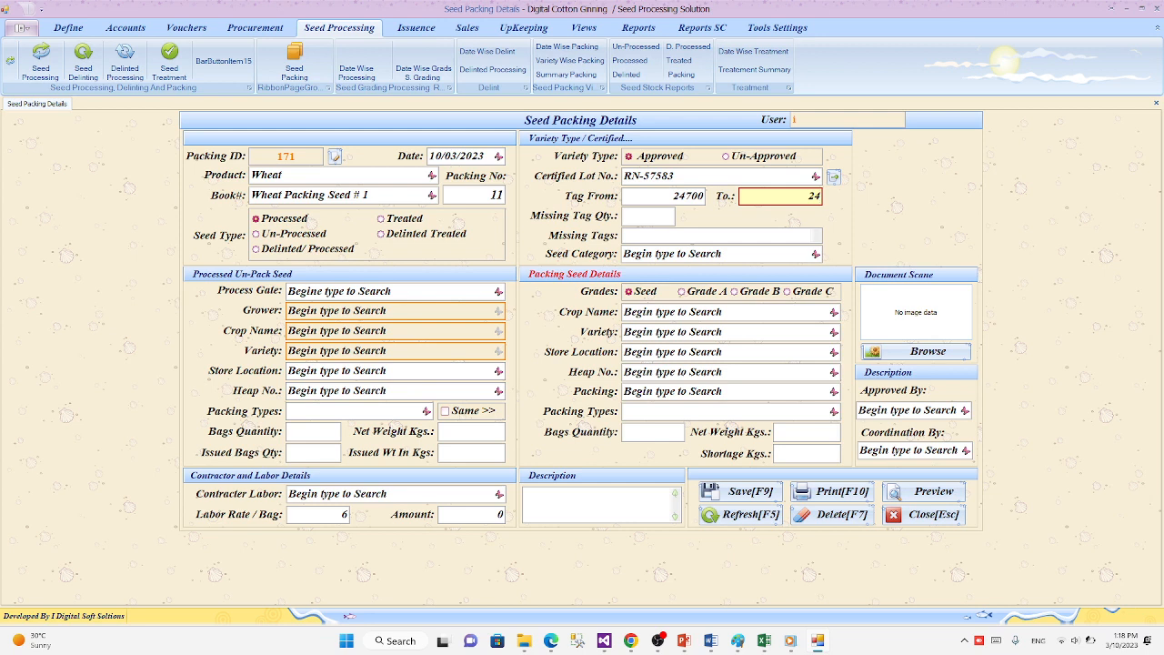
pyautogui.write('24800')
pyautogui.press('BackSpace')
pyautogui.write('6')
# Set the missing tag quantity to 2.
pyautogui.click(664, 215)
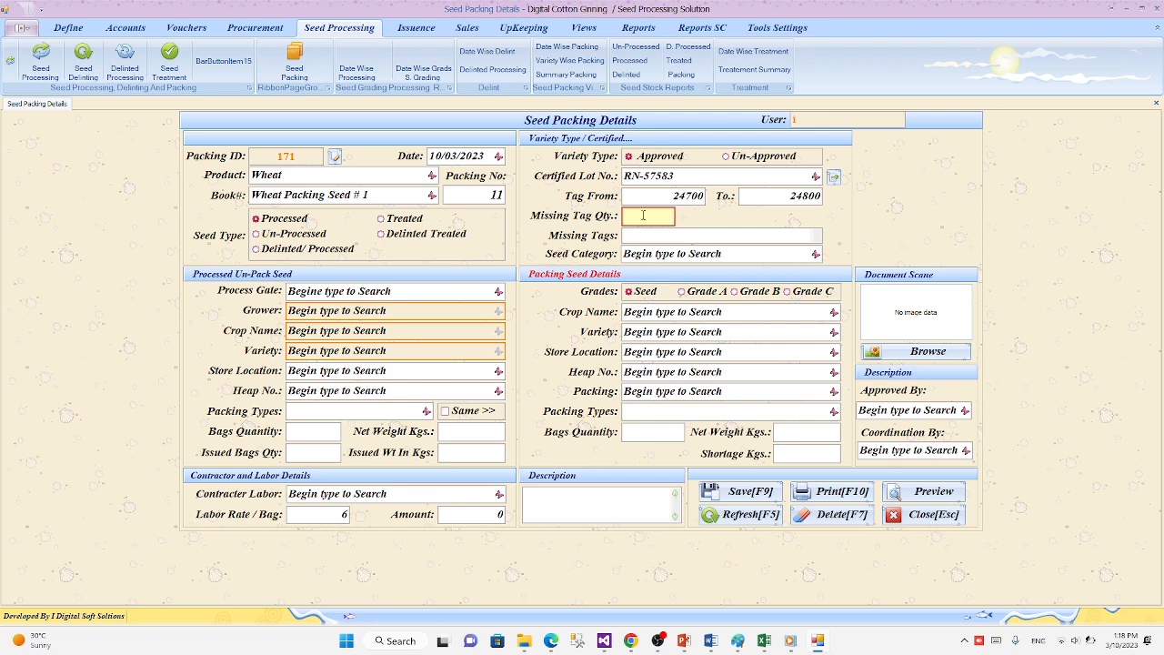
pyautogui.write('16')
pyautogui.press('BackSpace')
pyautogui.press('BackSpace')
pyautogui.write('06')
pyautogui.click(676, 237)
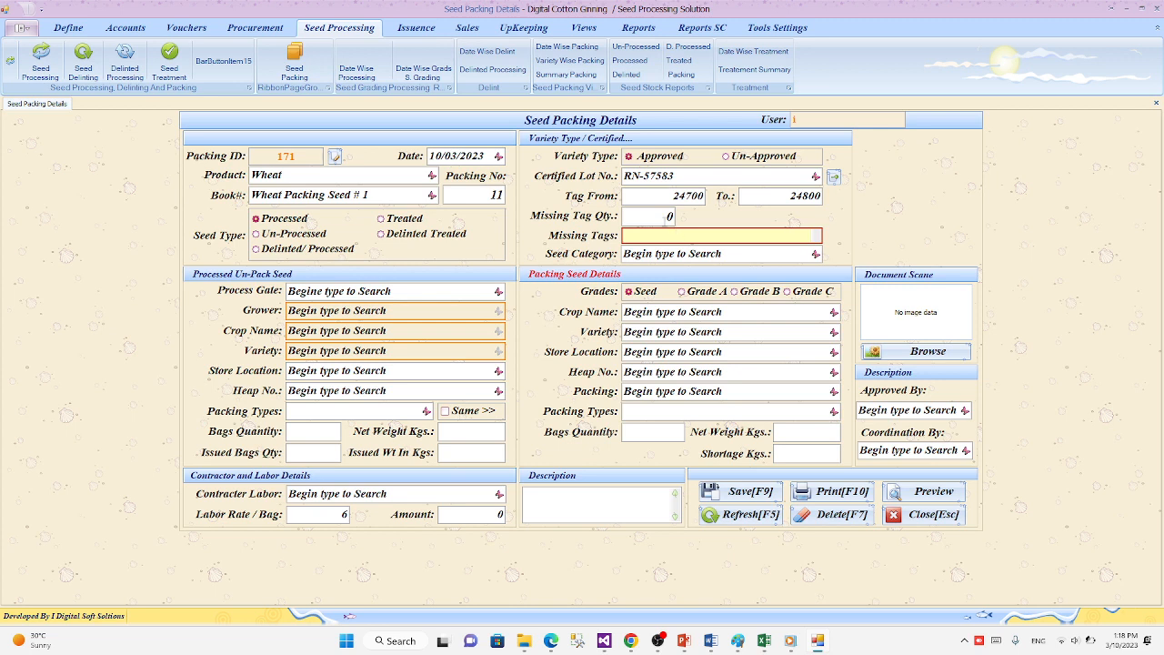
pyautogui.click(669, 216)
pyautogui.write('2')
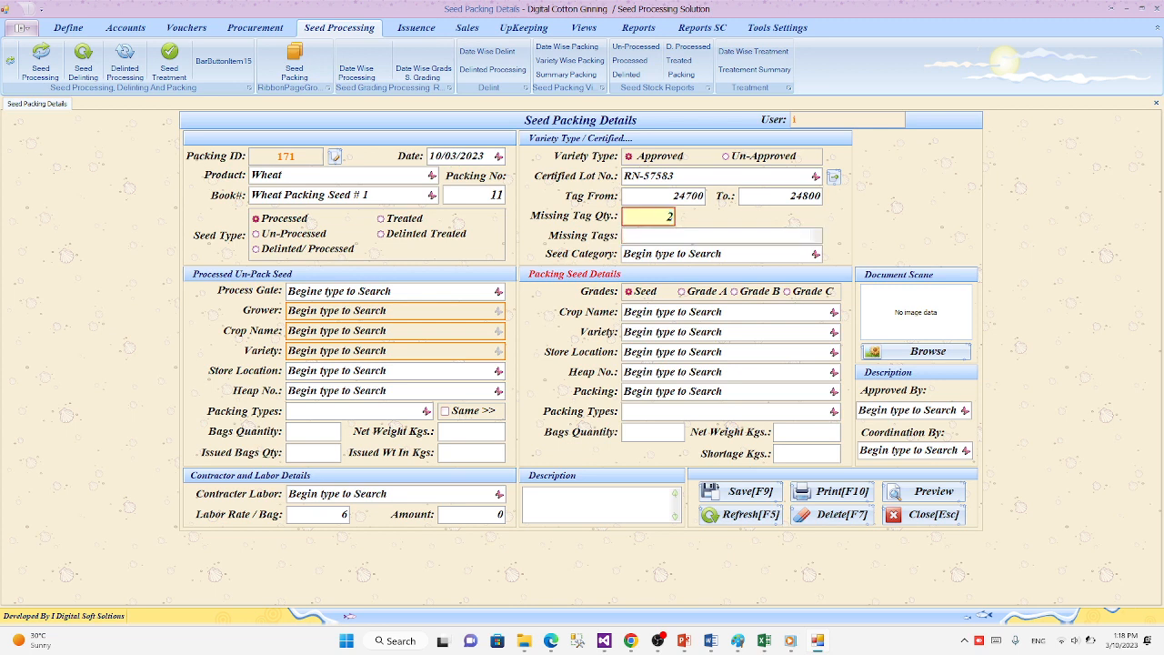
# Enter 247015,24780,0000 as the missing tags.
pyautogui.click(674, 236)
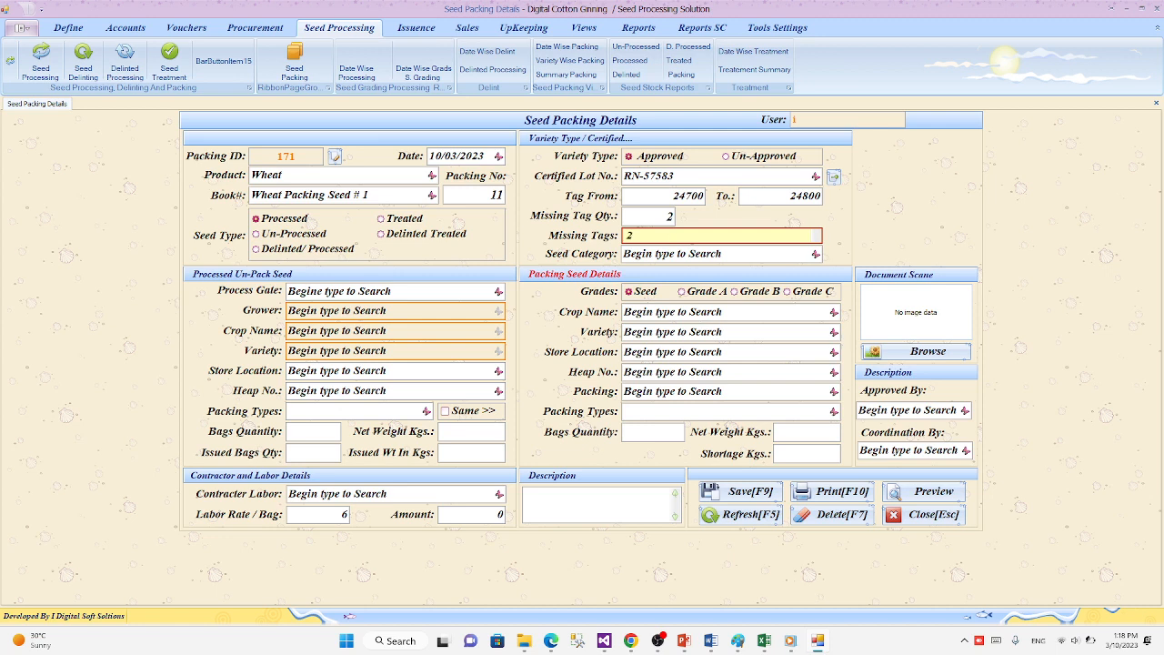
pyautogui.write('24780,00015,2478')
pyautogui.write('0')
pyautogui.write(',0000')
# Set the seed category to Fine.
pyautogui.click(815, 254)
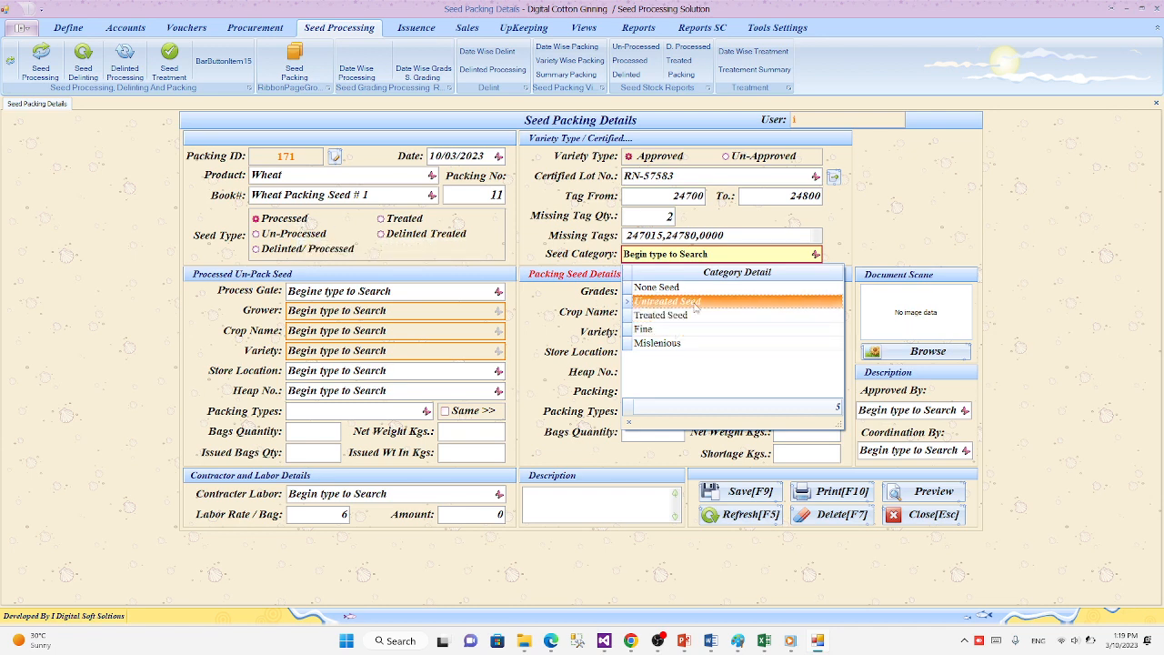
pyautogui.click(648, 331)
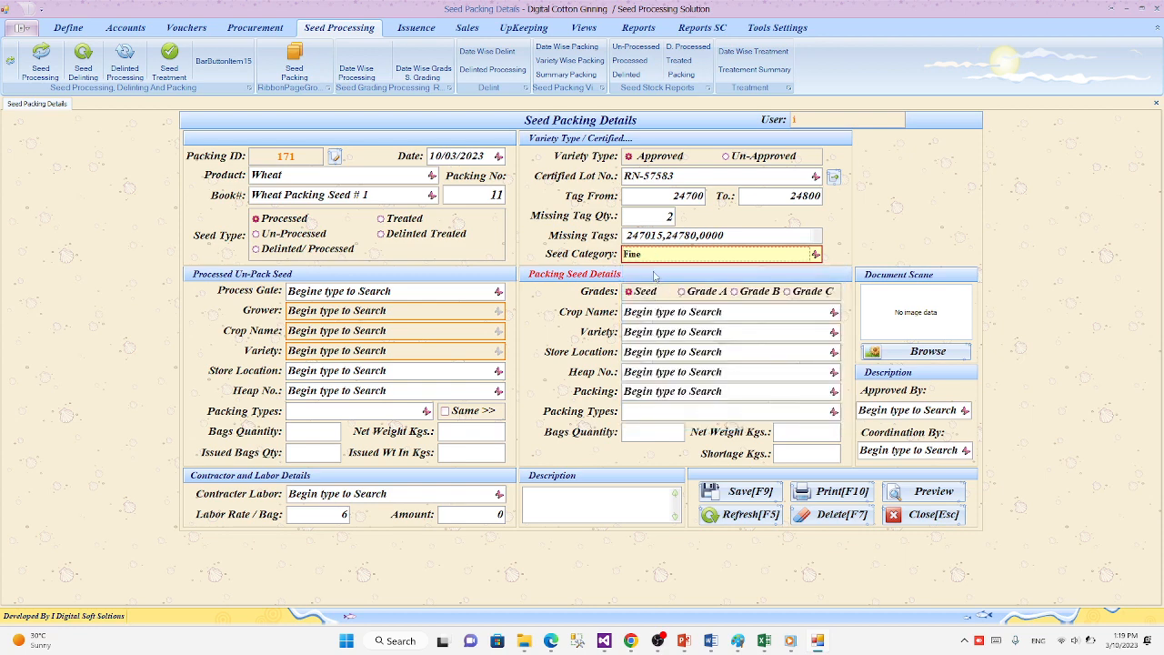
pyautogui.press('Tab')
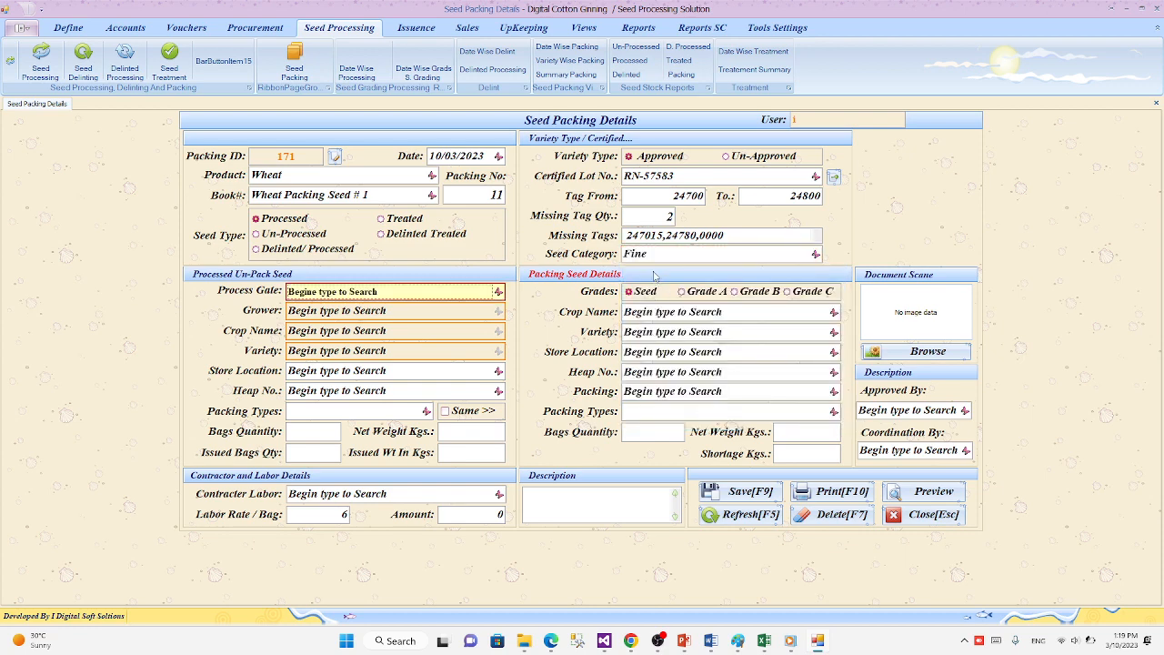
# Check the process gate list for Processed seed of an Approved variety, briefly switching the seed type to Un-Processed and back.
pyautogui.click(458, 298)
pyautogui.click(458, 299)
pyautogui.click(647, 162)
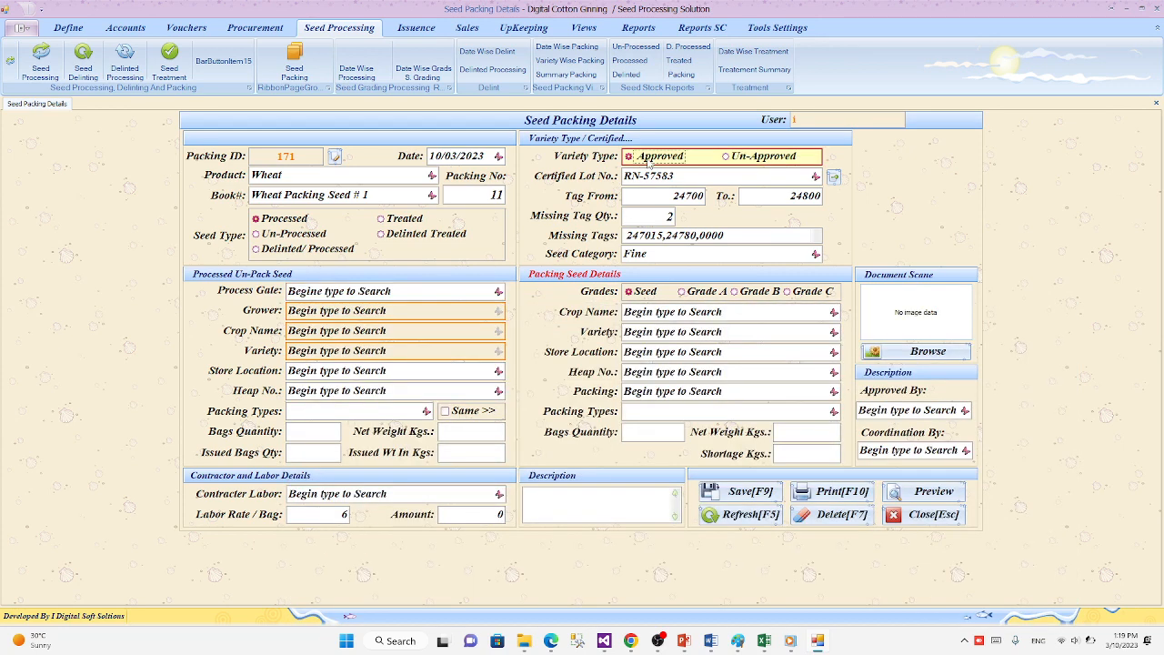
pyautogui.click(423, 300)
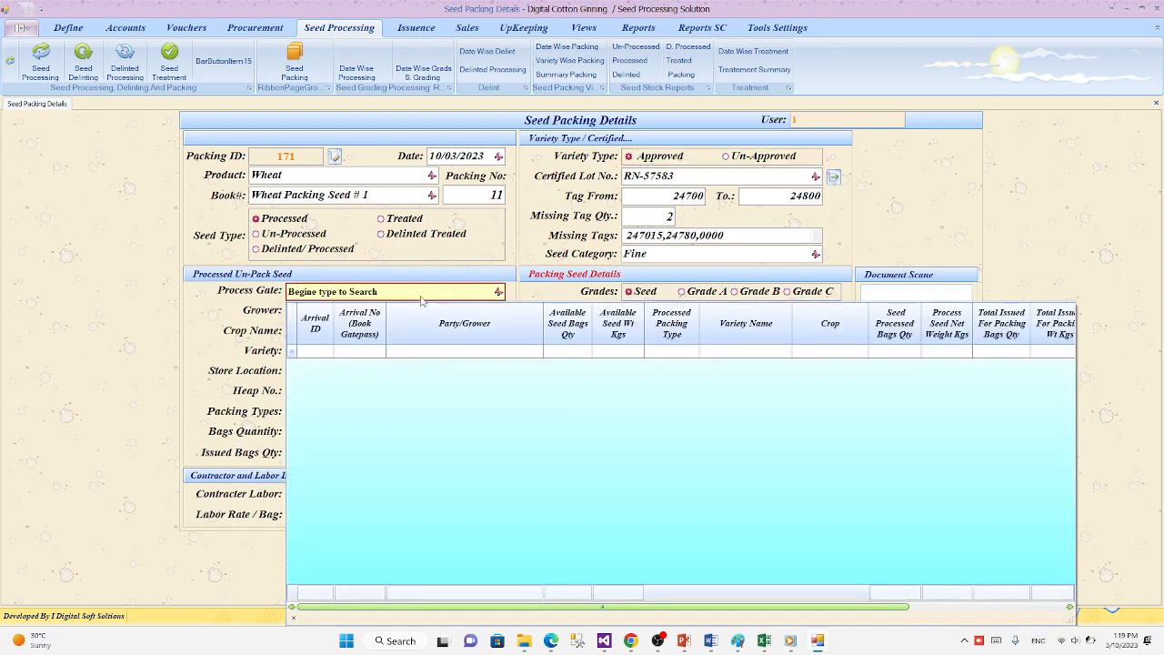
pyautogui.click(421, 301)
pyautogui.click(287, 234)
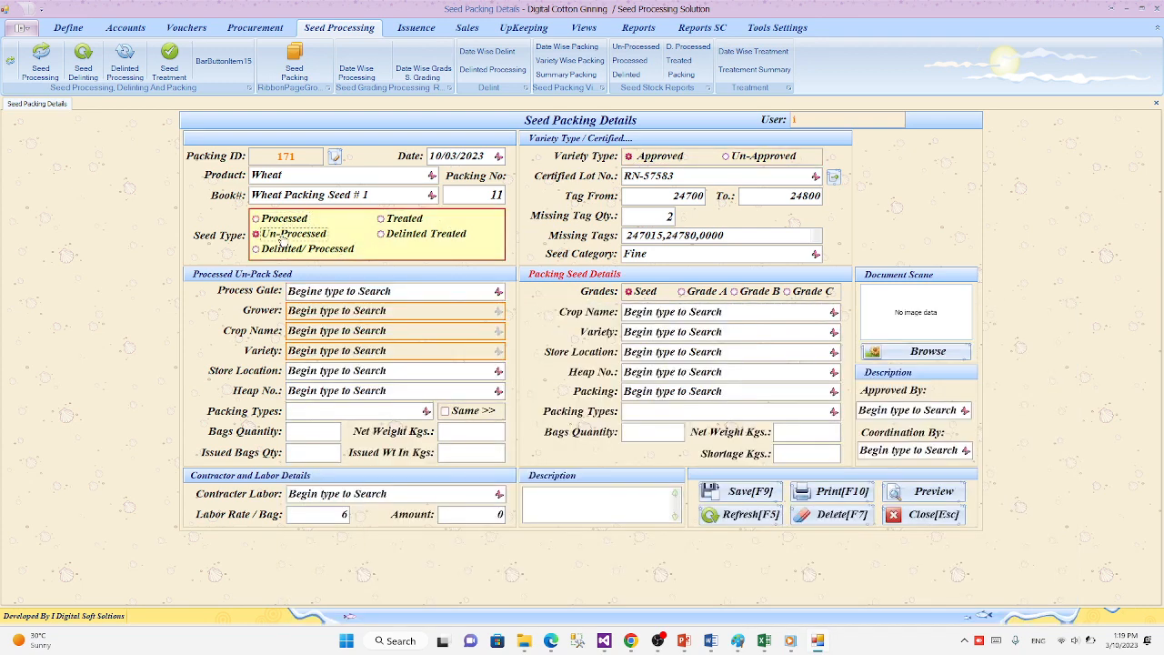
pyautogui.click(285, 219)
pyautogui.click(368, 291)
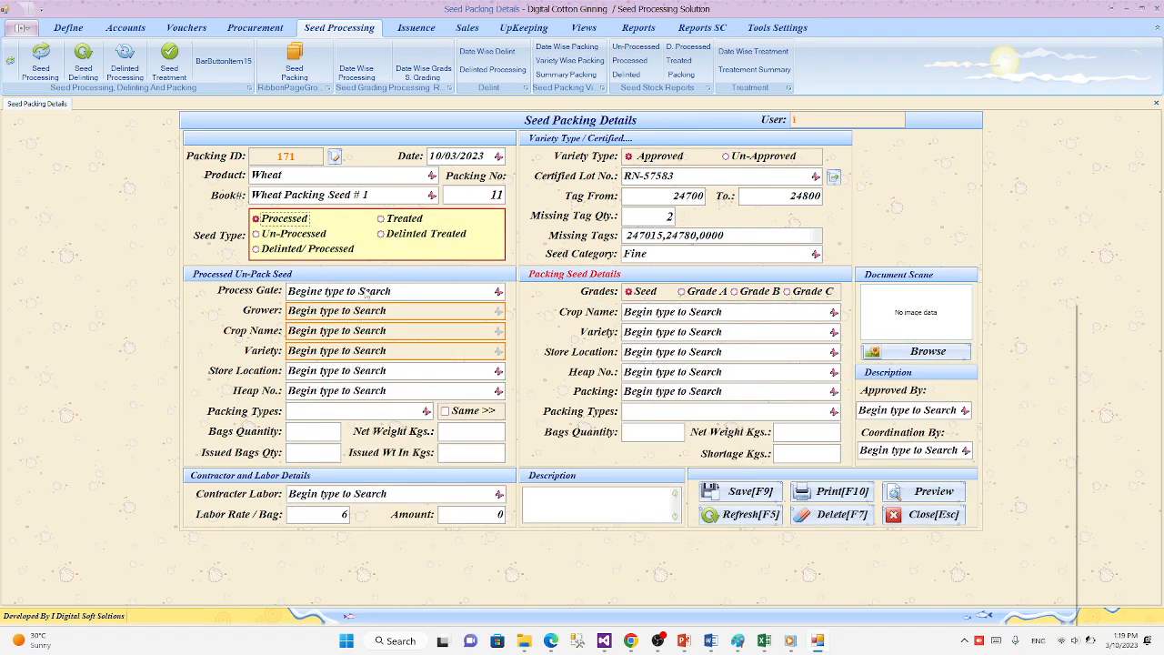
# Try the Un-Approved variety type with Processed seed and check the process gate list.
pyautogui.click(764, 158)
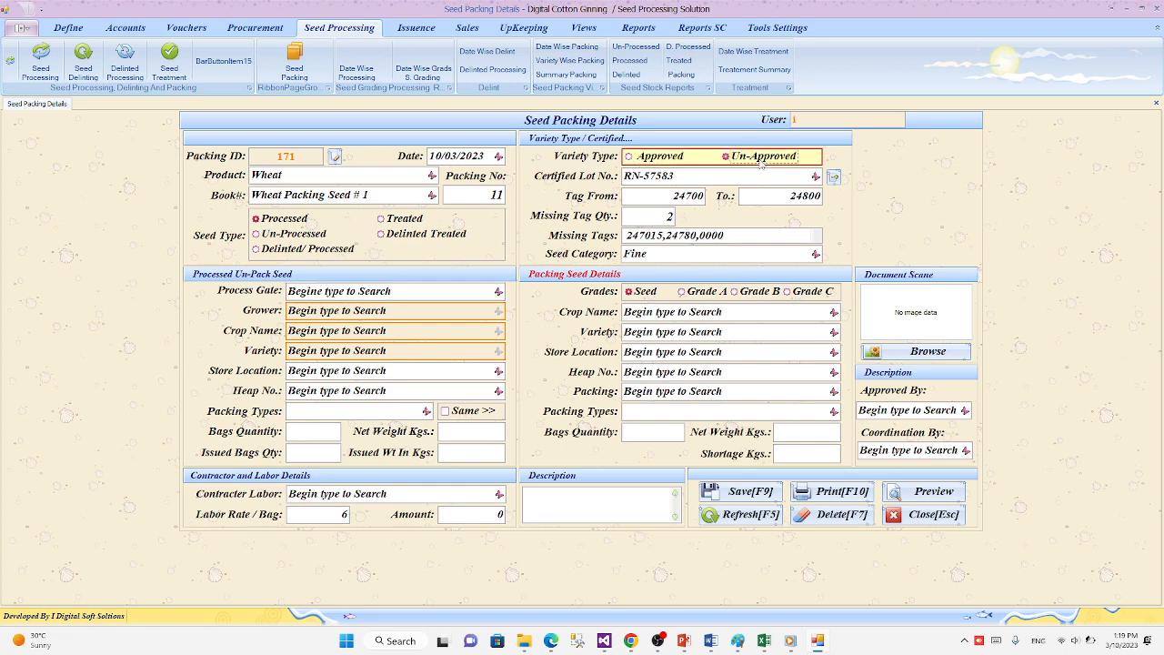
pyautogui.click(287, 226)
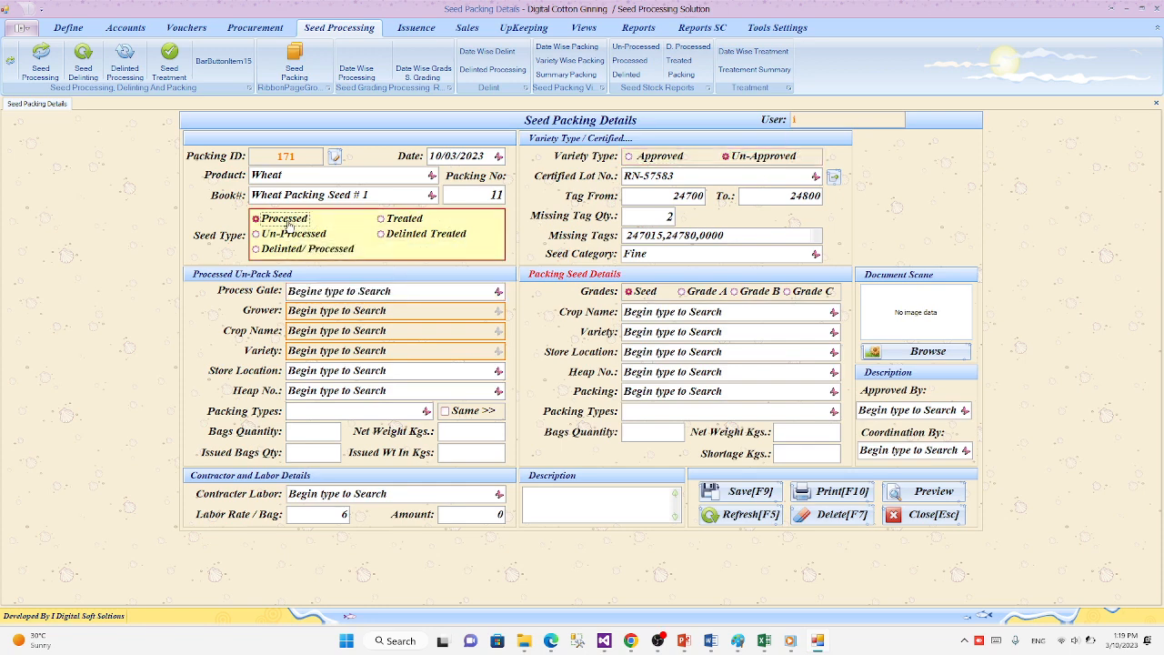
pyautogui.click(371, 291)
pyautogui.click(372, 291)
pyautogui.click(372, 292)
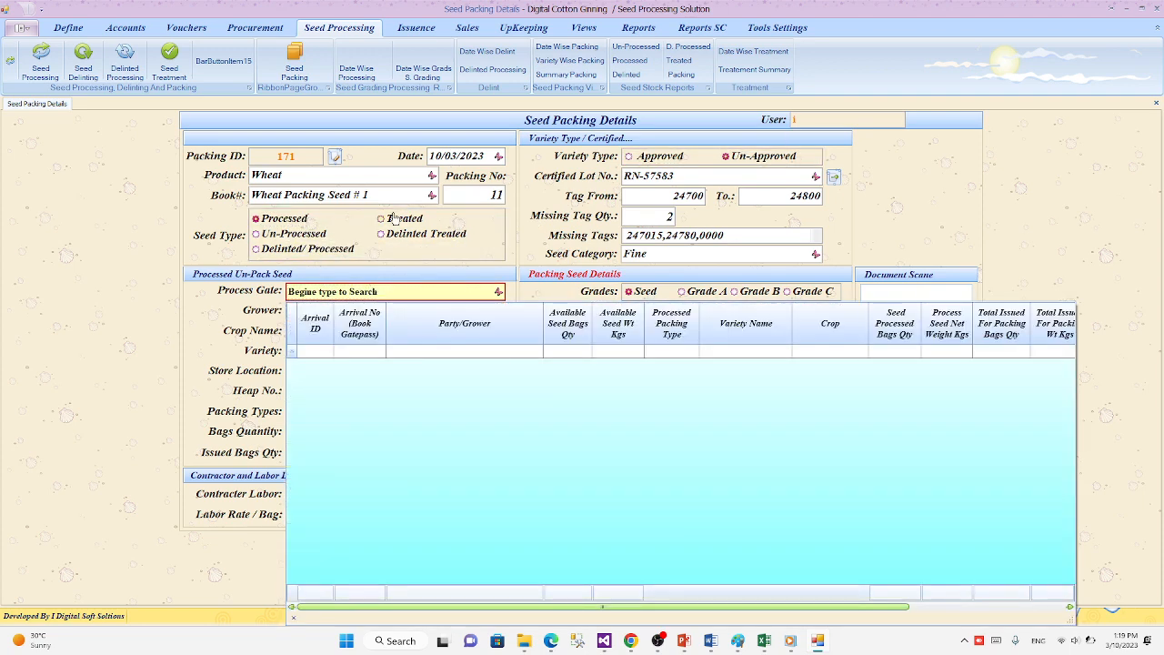
# Try the seed types Treated, Delinted Treated, Un-Processed and Delinted/ Processed, and recheck the process gate list.
pyautogui.click(393, 219)
pyautogui.click(397, 235)
pyautogui.click(314, 238)
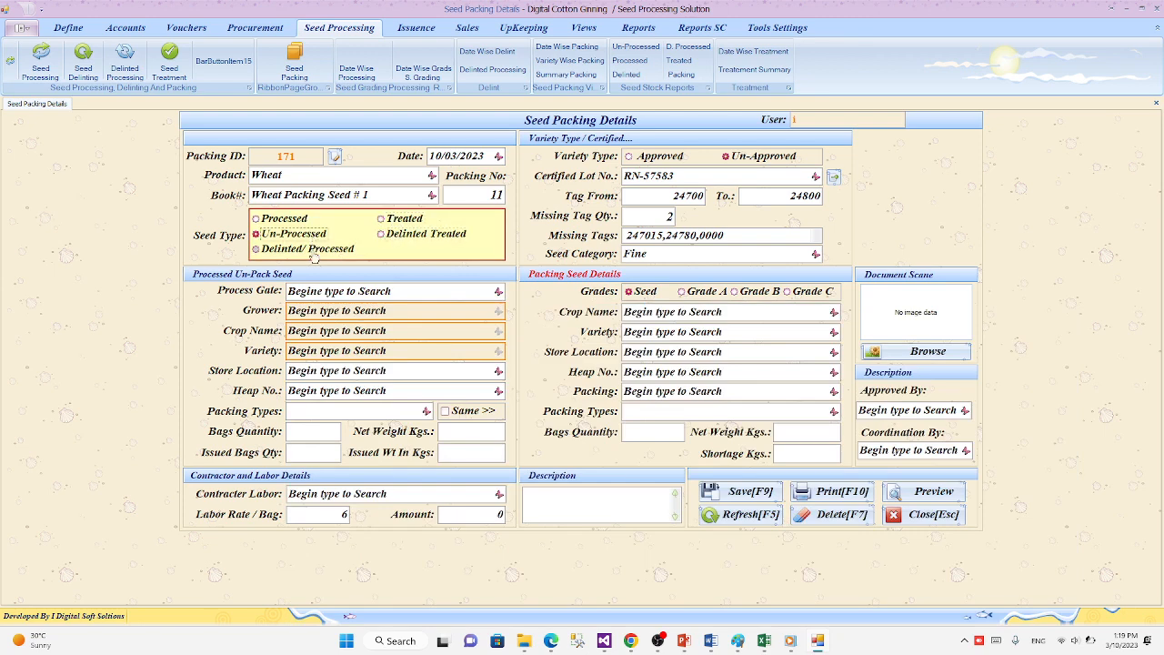
pyautogui.click(315, 251)
pyautogui.click(630, 183)
pyautogui.click(631, 185)
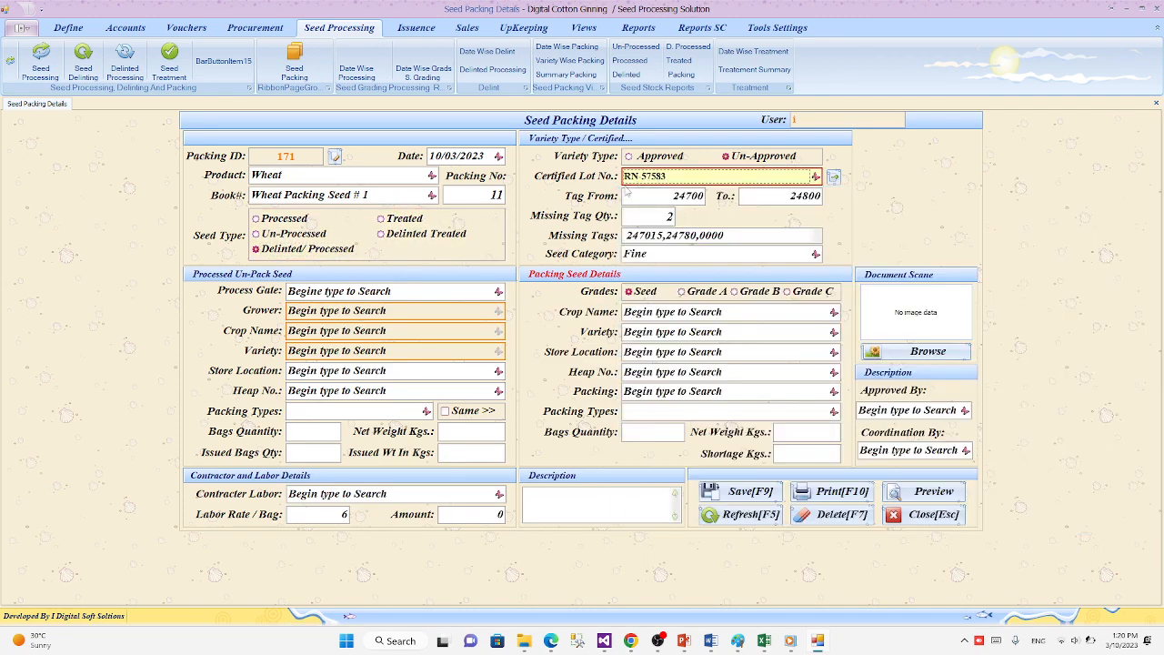
pyautogui.click(467, 293)
pyautogui.click(468, 293)
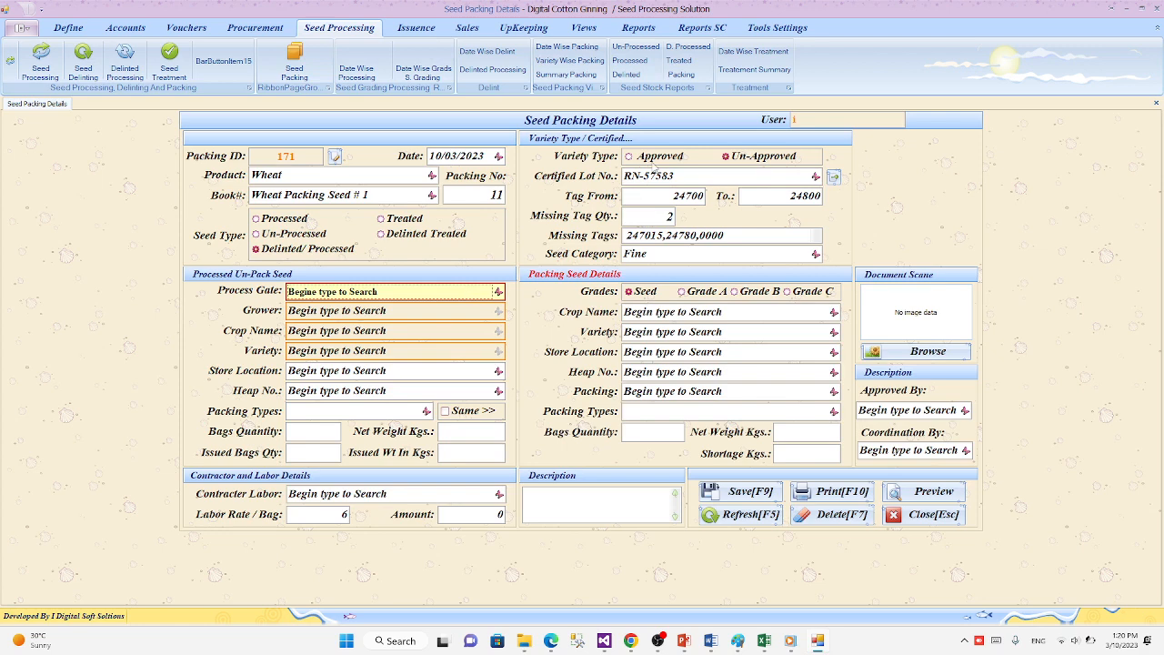
# Set the variety type back to Approved and check the process gate list for Delinted/ Processed seed.
pyautogui.click(656, 168)
pyautogui.click(651, 158)
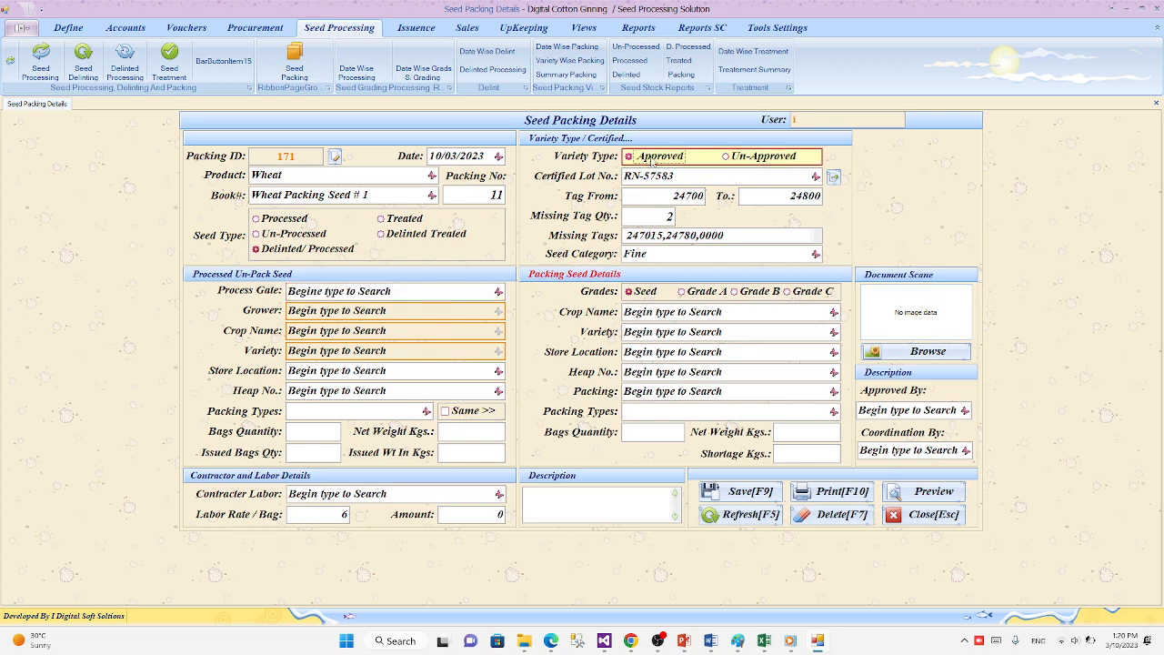
pyautogui.click(656, 181)
pyautogui.click(657, 180)
pyautogui.press('Return')
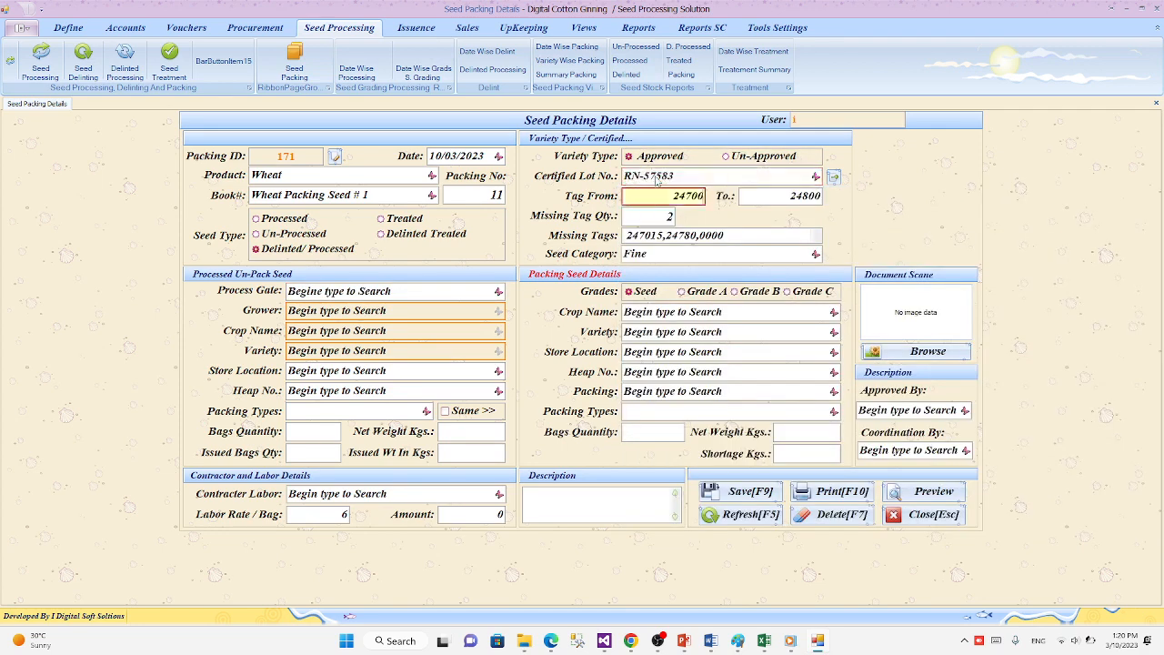
pyautogui.press('Return')
pyautogui.press('Return')
pyautogui.press('Return')
pyautogui.press('Return')
pyautogui.press('Return')
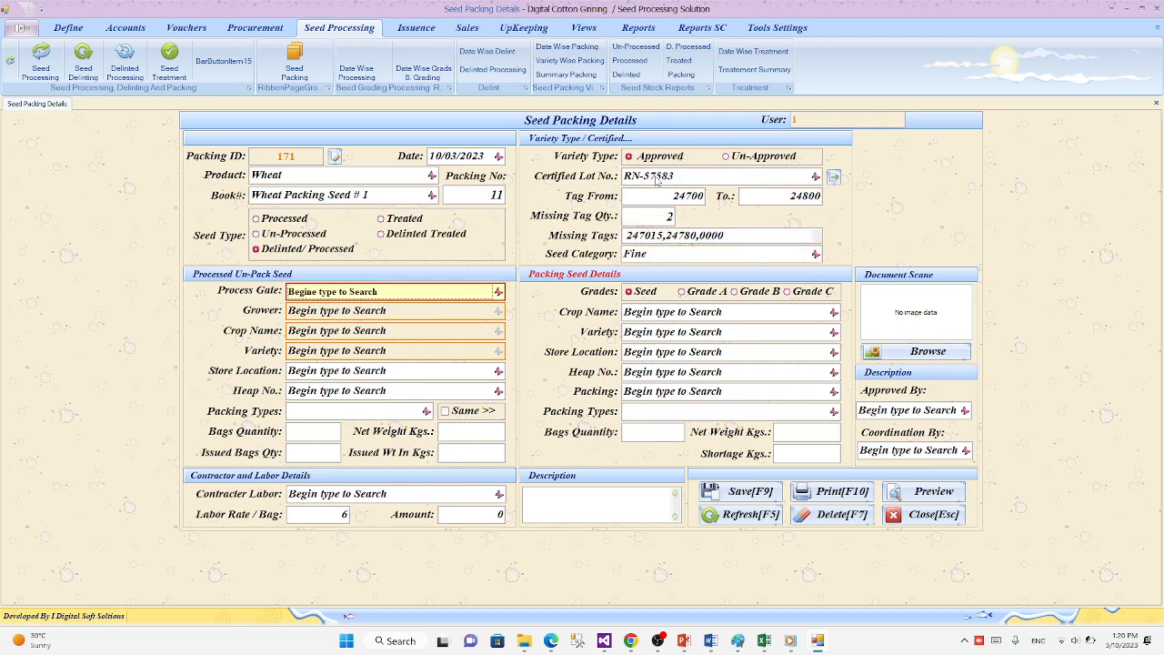
pyautogui.press('Return')
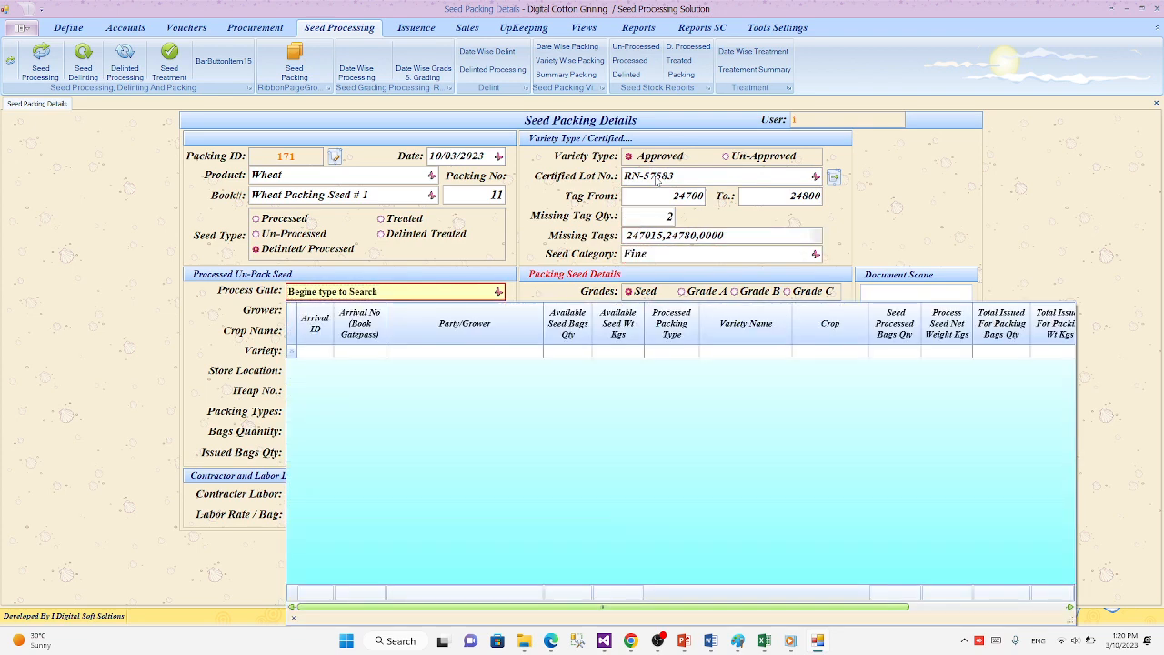
# Set the seed type to Un-Processed and open the process gate list.
pyautogui.click(262, 259)
pyautogui.click(257, 235)
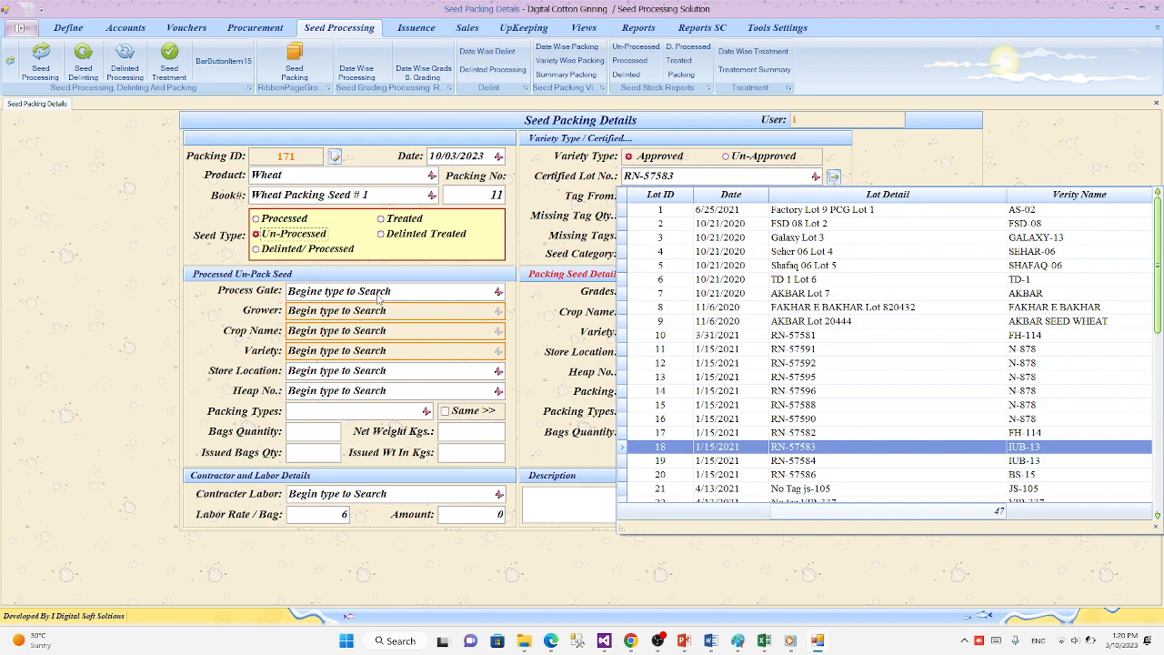
pyautogui.click(378, 292)
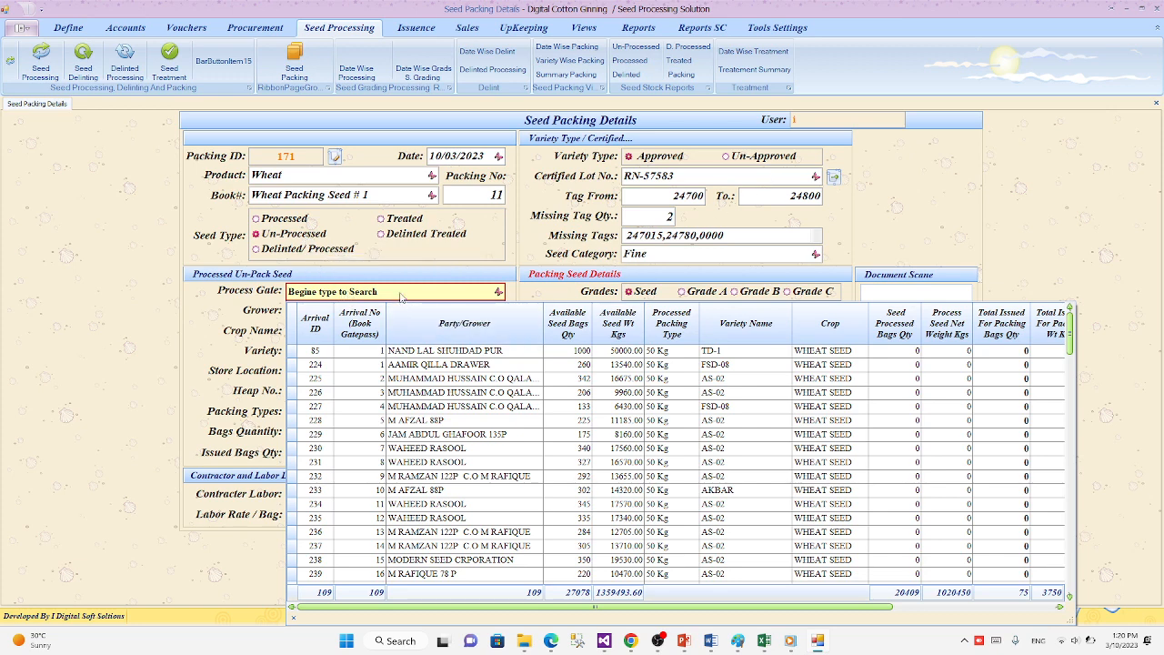
# Examine the process gate list for Un-Processed wheat seed, comparing each arrival's available bags, weight, packing type and variety.
pyautogui.scroll(-6, 773, 459)
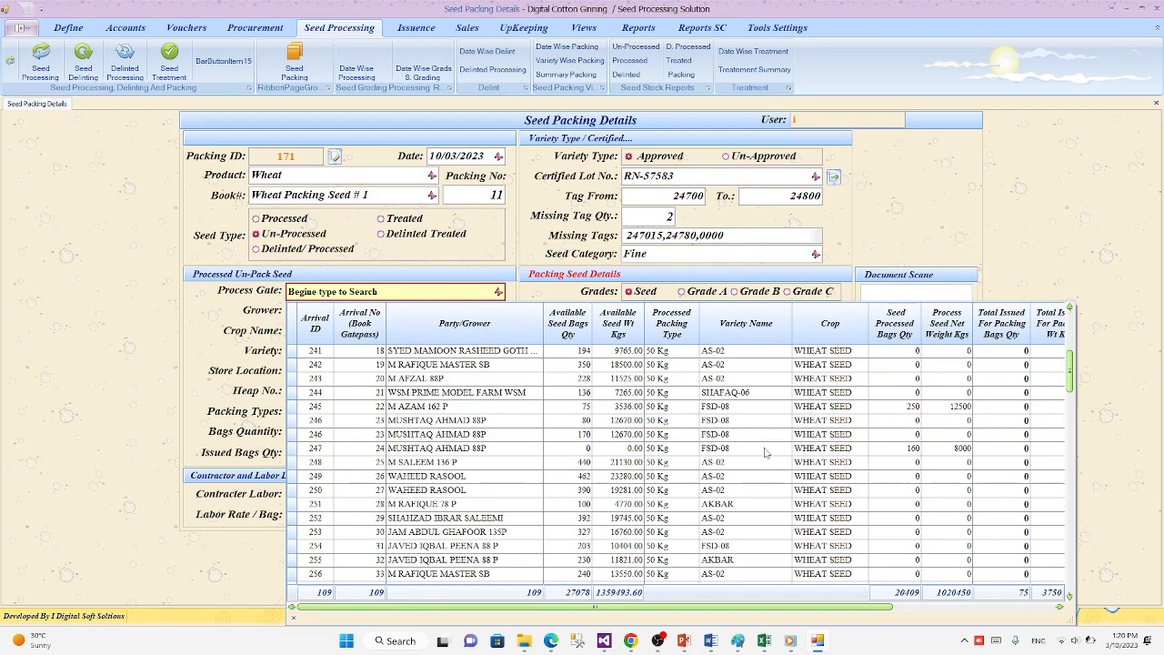
pyautogui.scroll(-20, 773, 480)
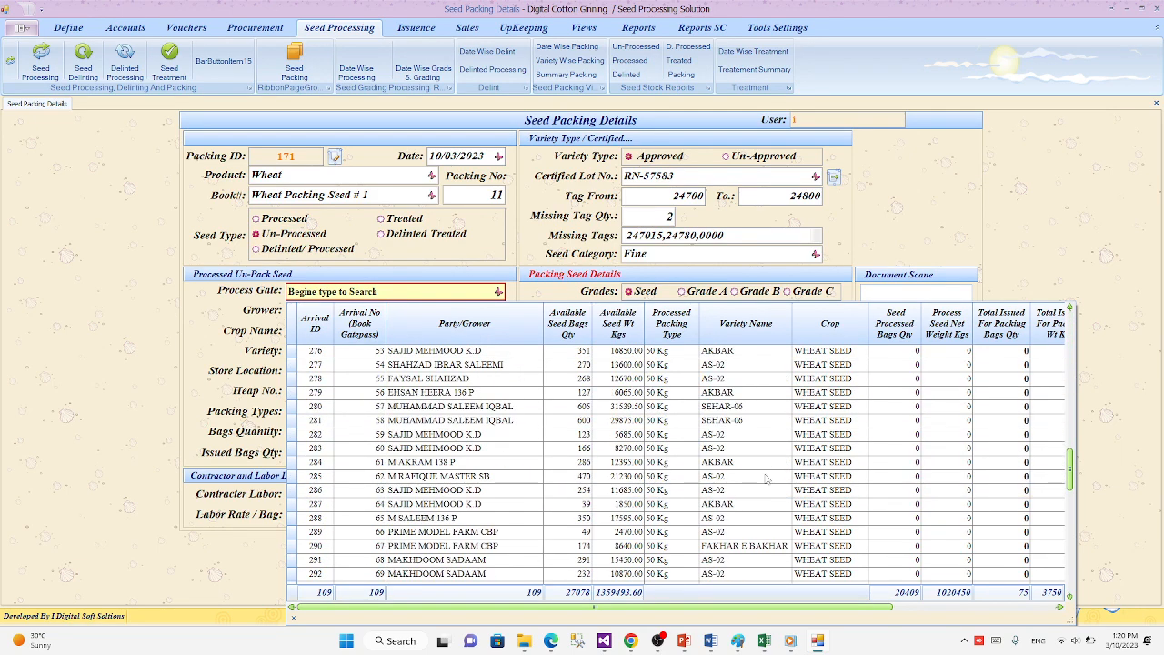
pyautogui.scroll(-5, 766, 479)
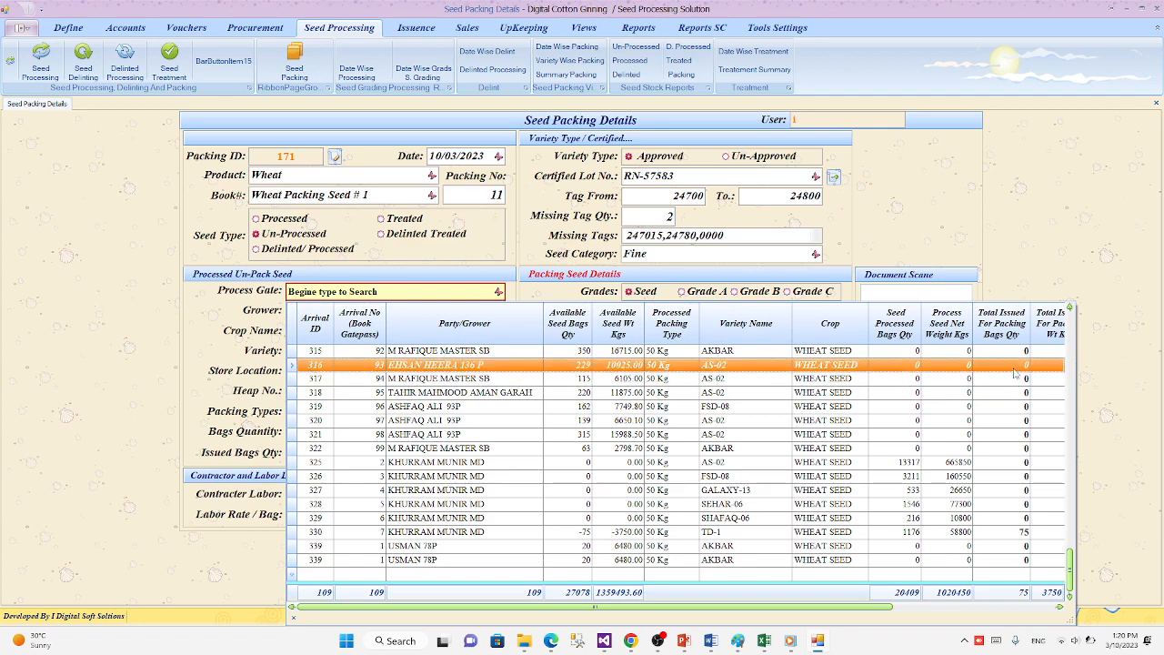
pyautogui.scroll(3, 982, 418)
pyautogui.scroll(18, 971, 438)
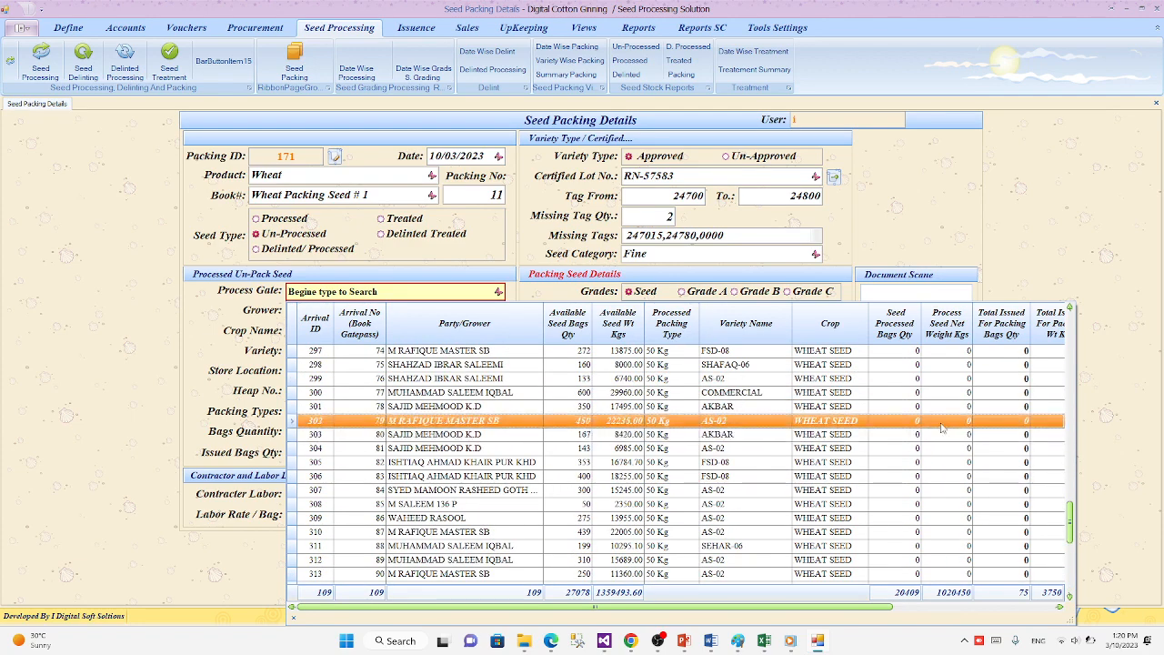
pyautogui.scroll(8, 824, 411)
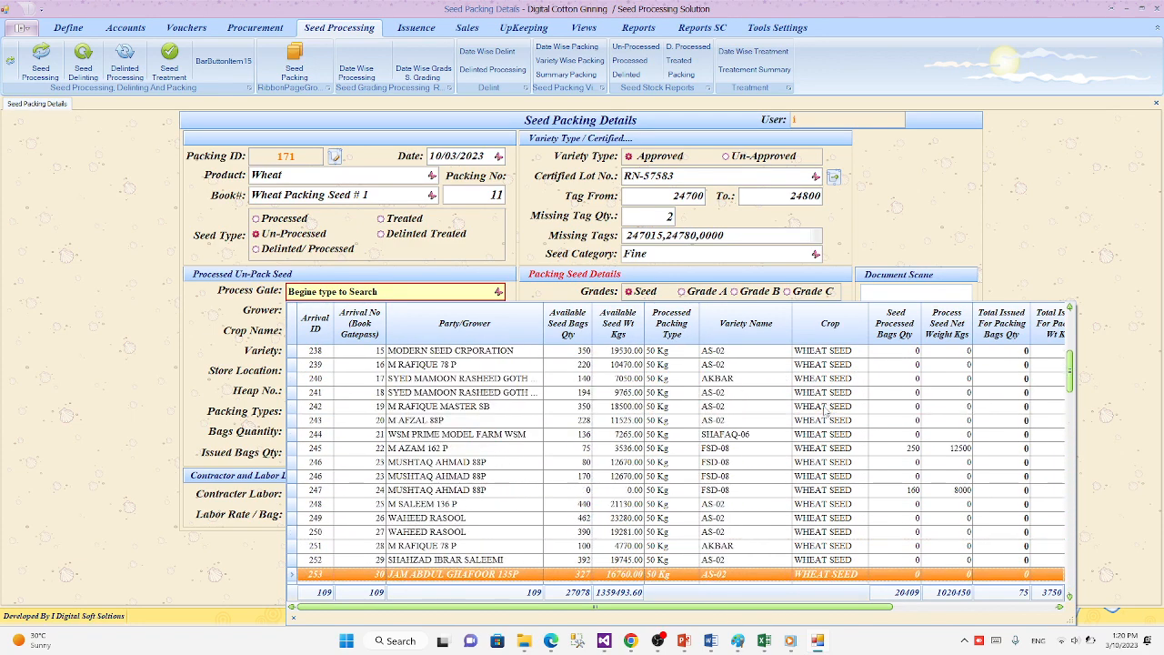
# Examine the processed and issued-for-packing quantities, heap numbers and store locations of the arrivals in the process gate list.
pyautogui.moveTo(816, 606); pyautogui.dragTo(1000, 623)
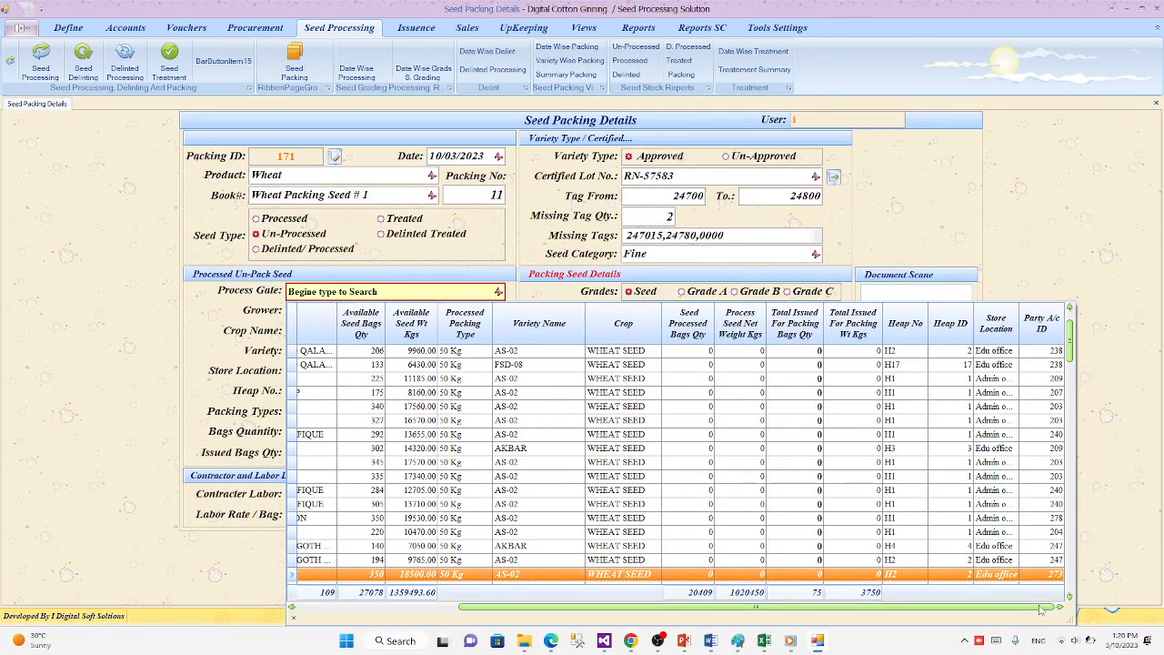
pyautogui.scroll(1, 802, 403)
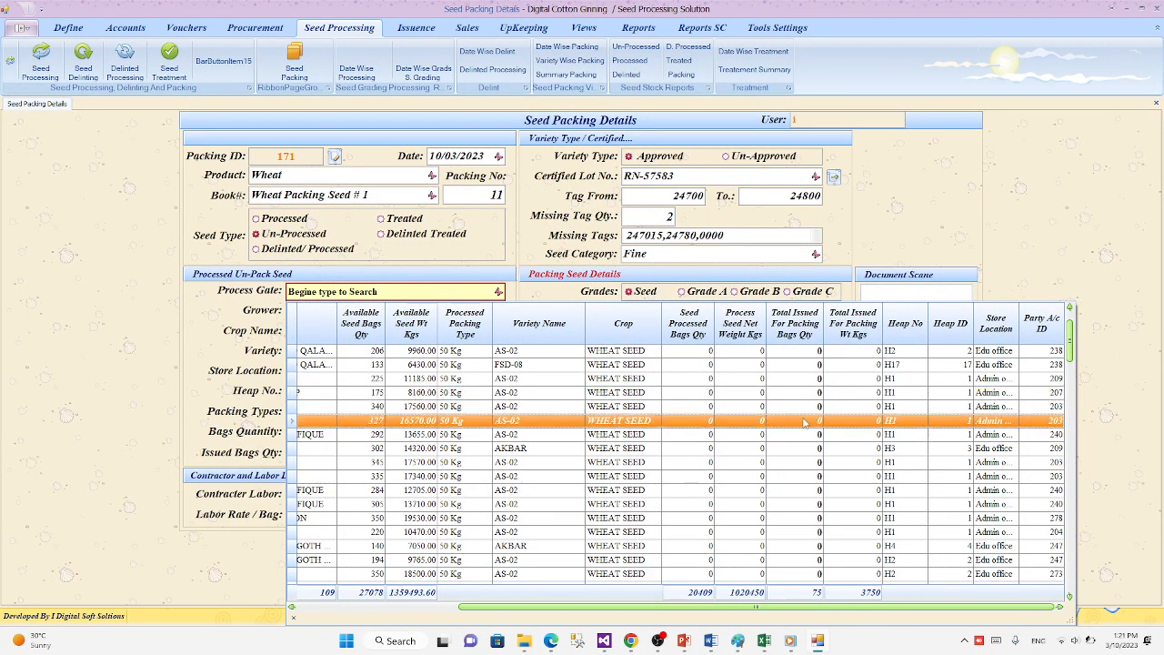
pyautogui.scroll(-10, 800, 459)
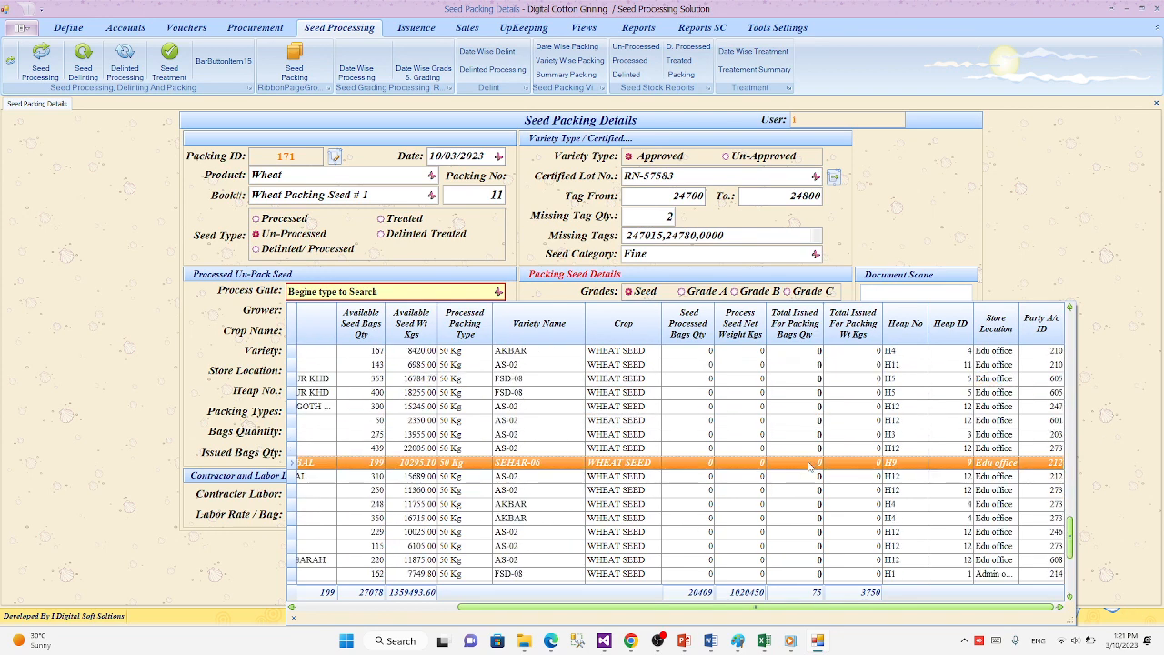
pyautogui.scroll(-5, 812, 464)
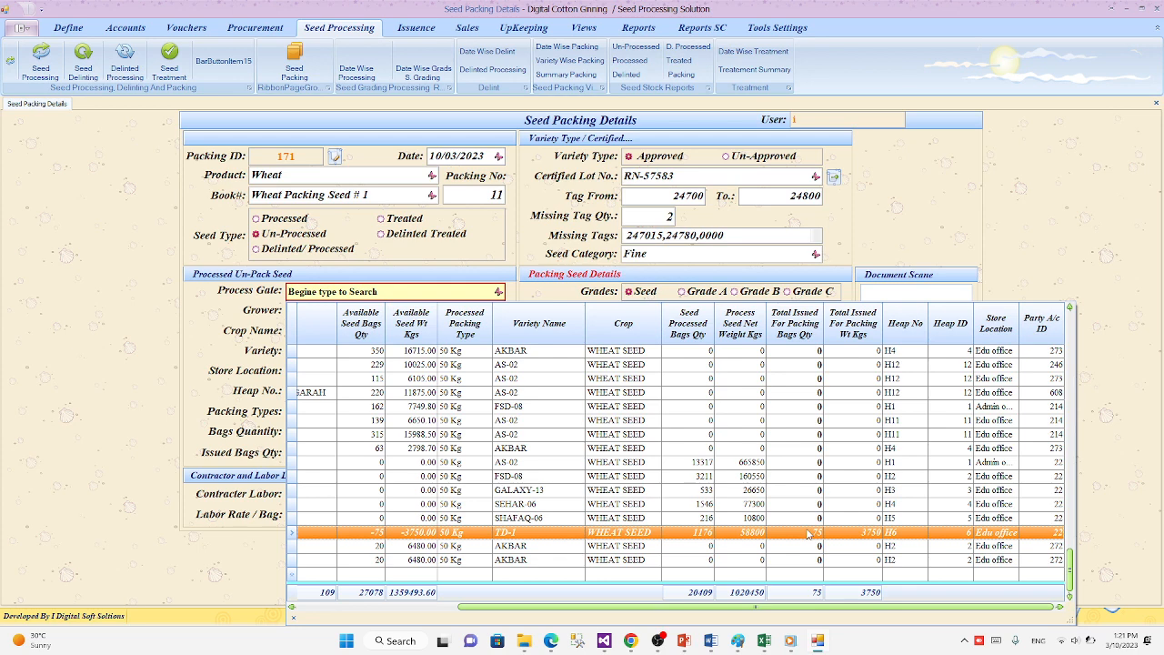
pyautogui.scroll(5, 807, 533)
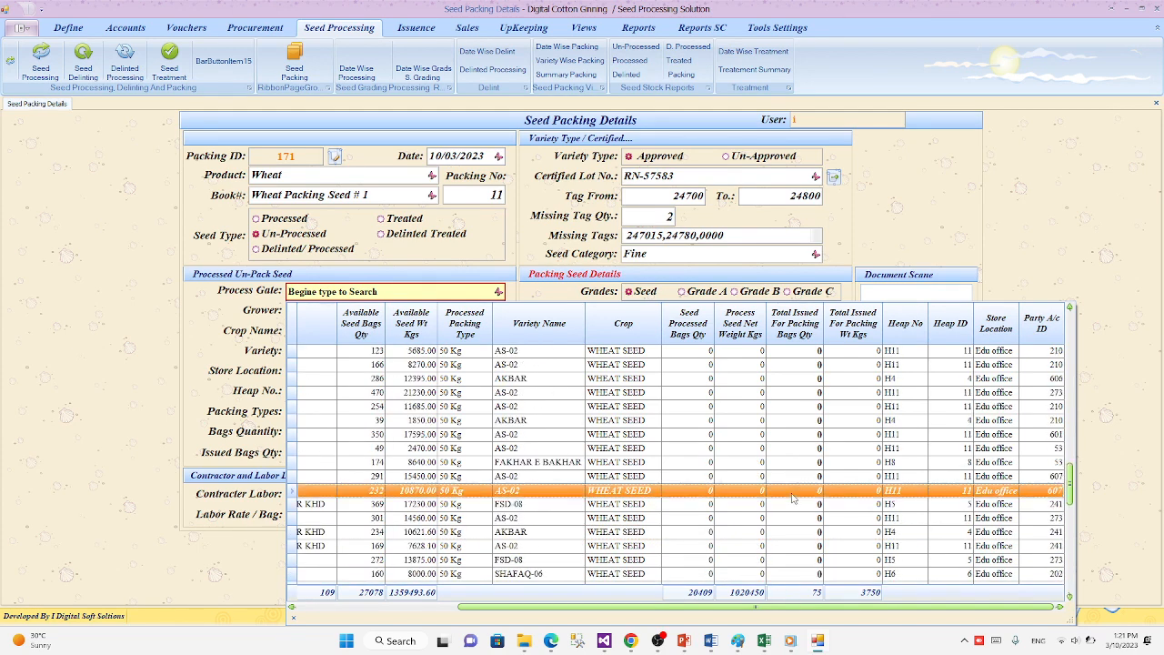
pyautogui.scroll(5, 792, 497)
pyautogui.scroll(5, 792, 498)
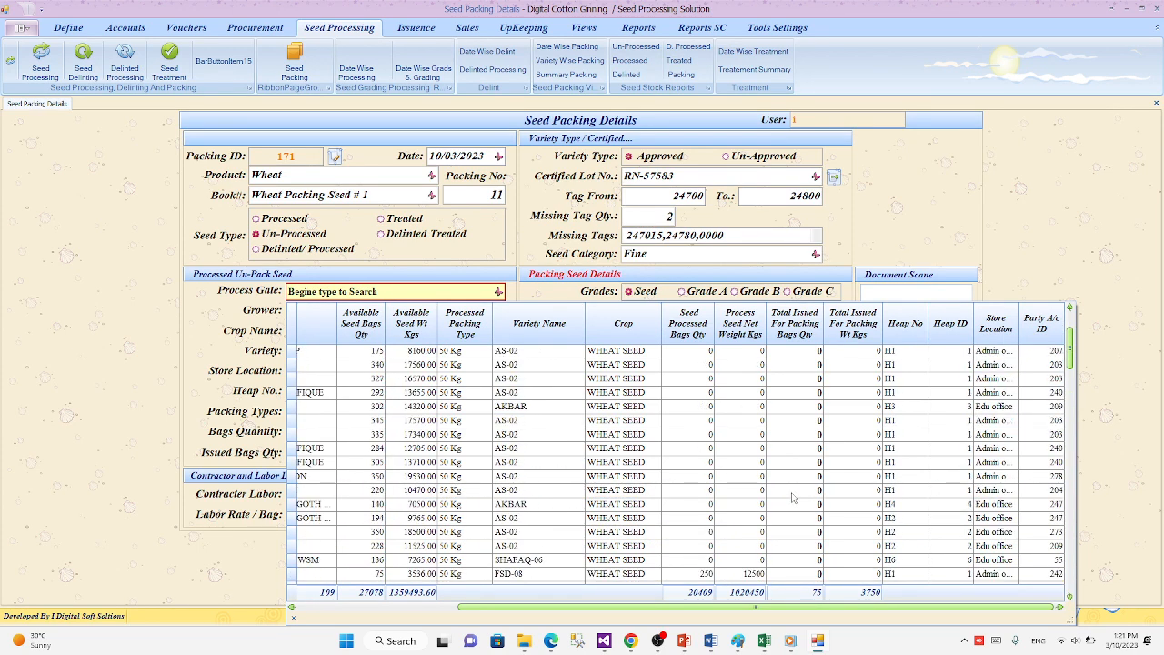
pyautogui.scroll(-5, 792, 497)
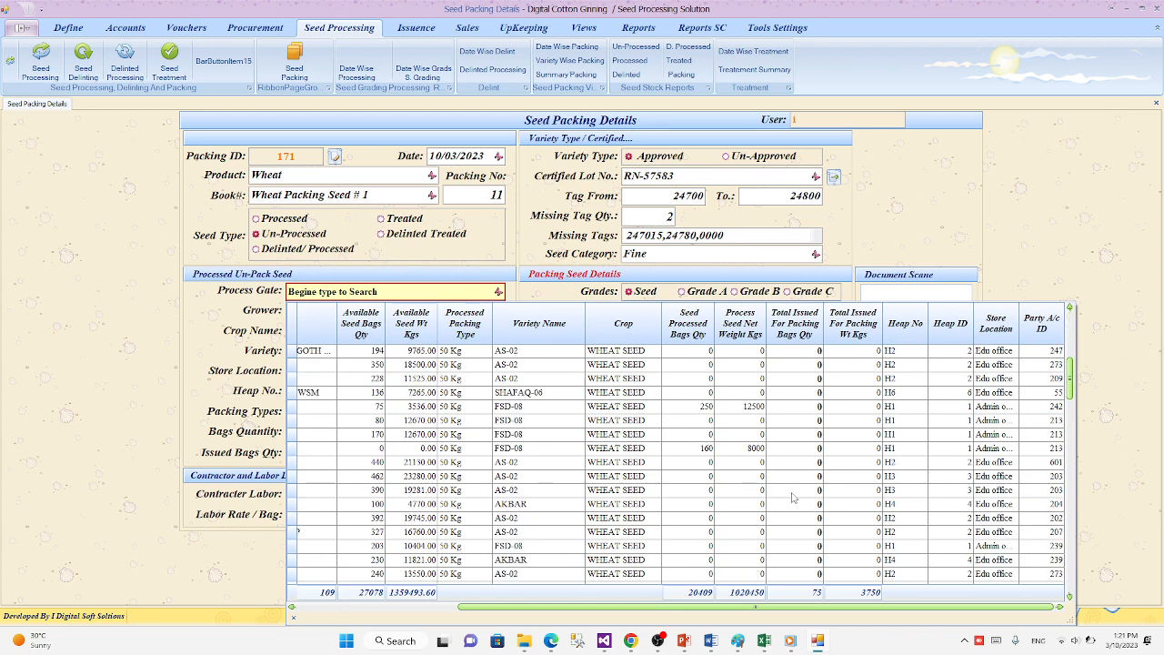
pyautogui.click(757, 409)
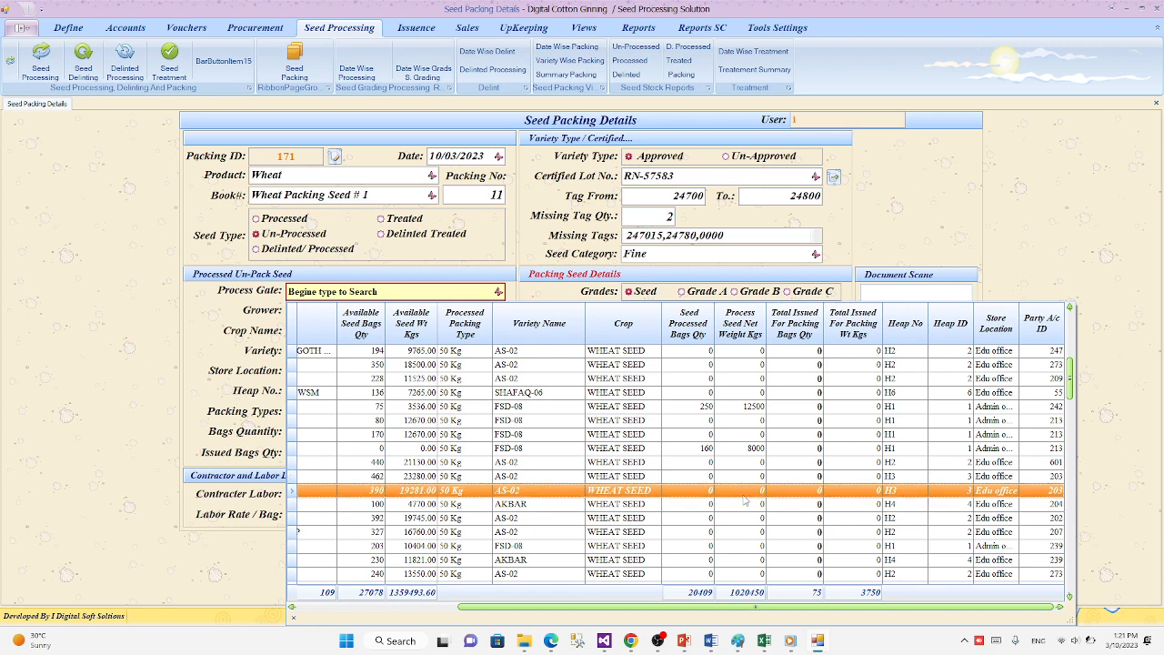
pyautogui.scroll(-5, 751, 496)
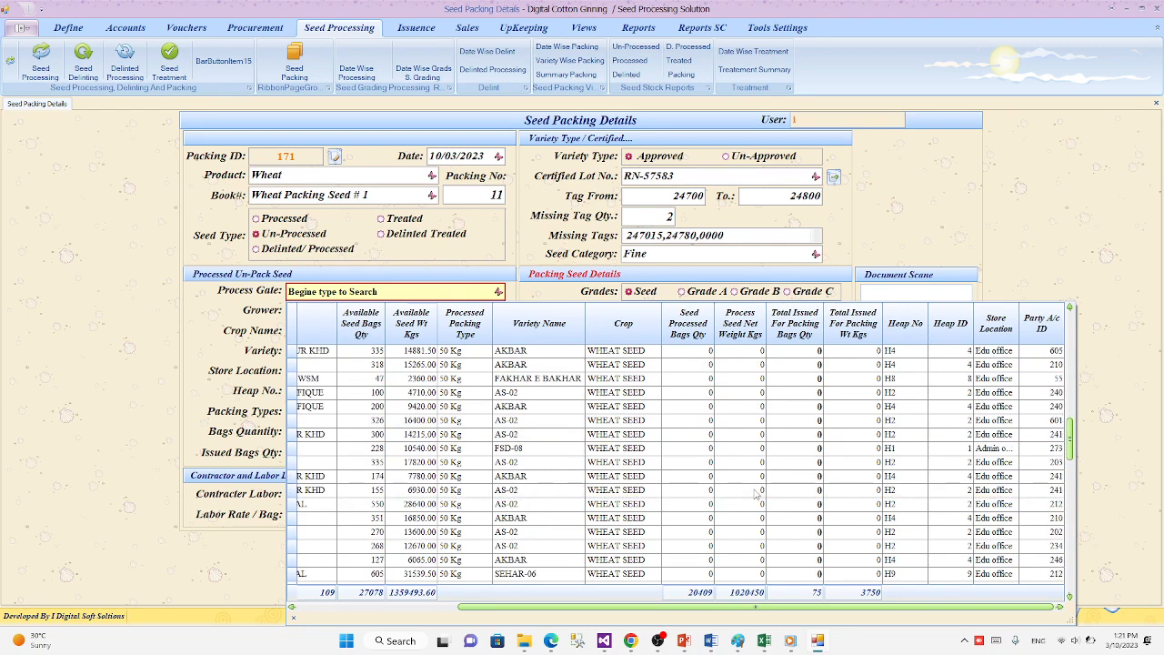
pyautogui.scroll(-5, 755, 494)
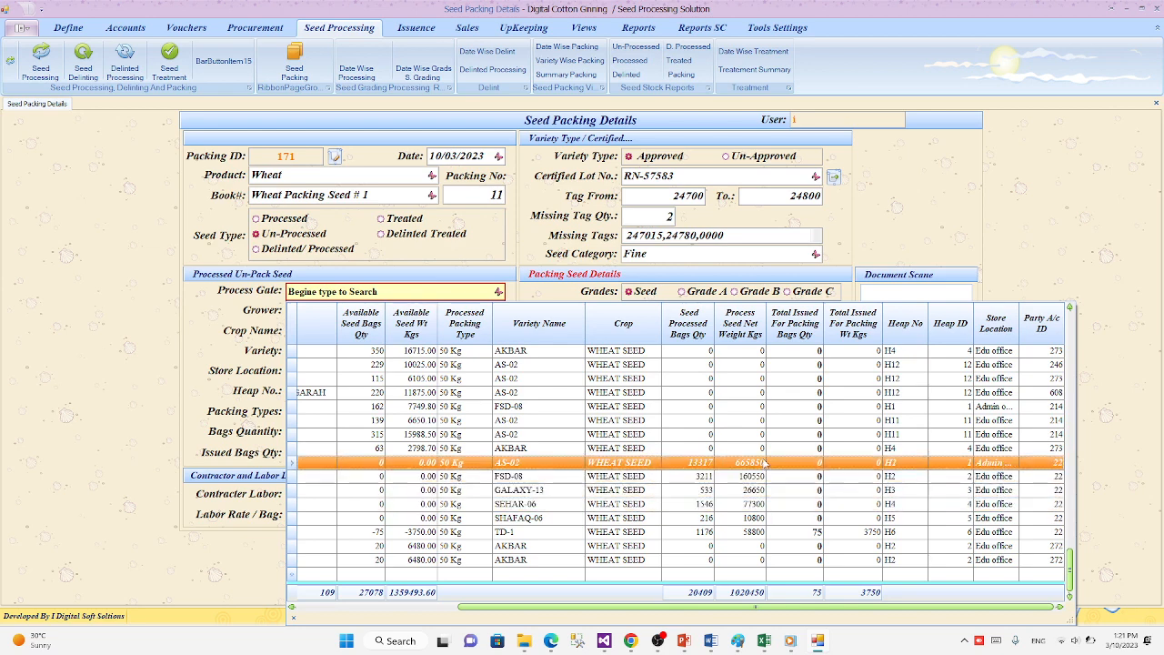
pyautogui.click(811, 558)
# Choose process gate 78, the AKBAR arrival with ID 301, as the seed source.
pyautogui.moveTo(824, 605); pyautogui.dragTo(584, 631)
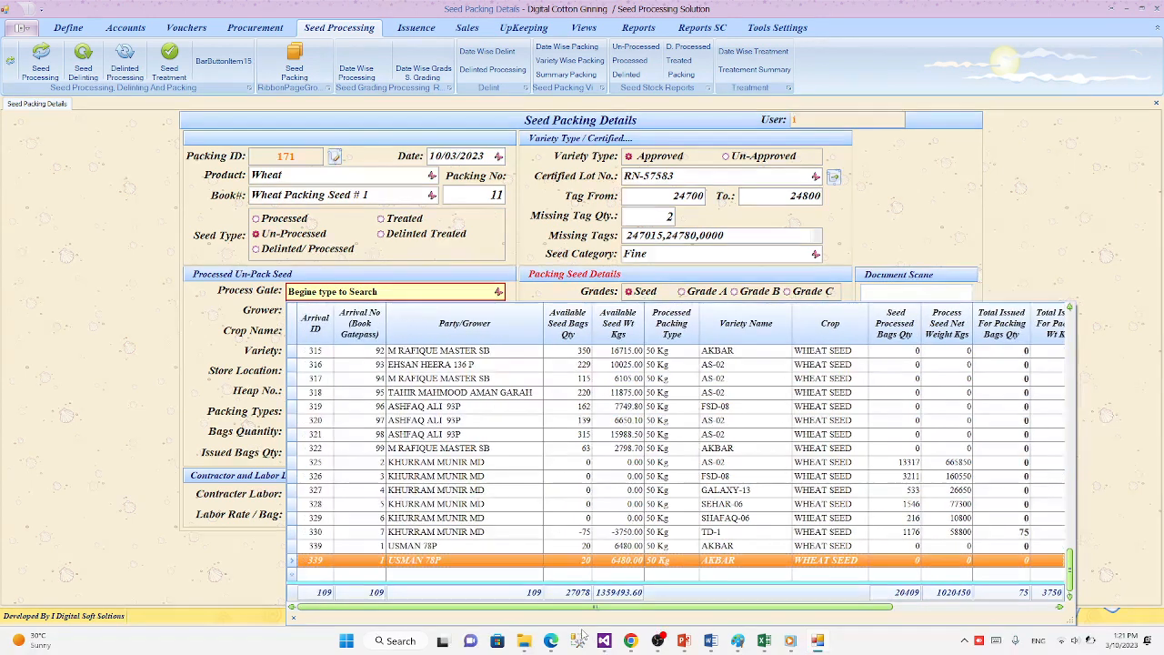
pyautogui.scroll(3, 623, 442)
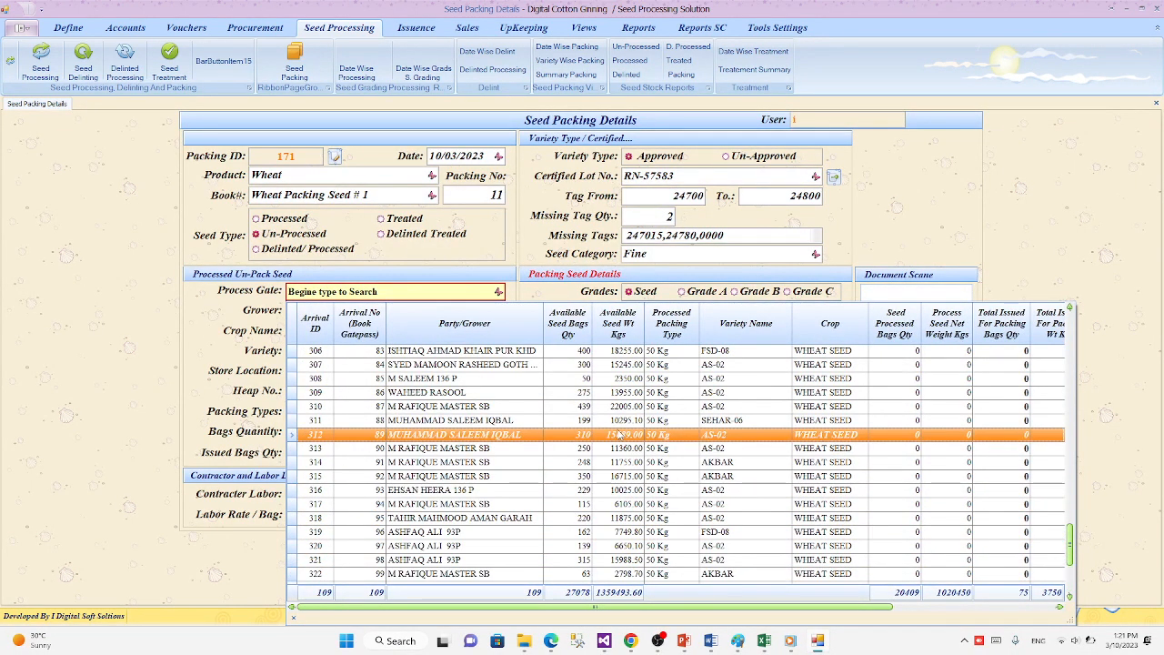
pyautogui.scroll(1, 618, 428)
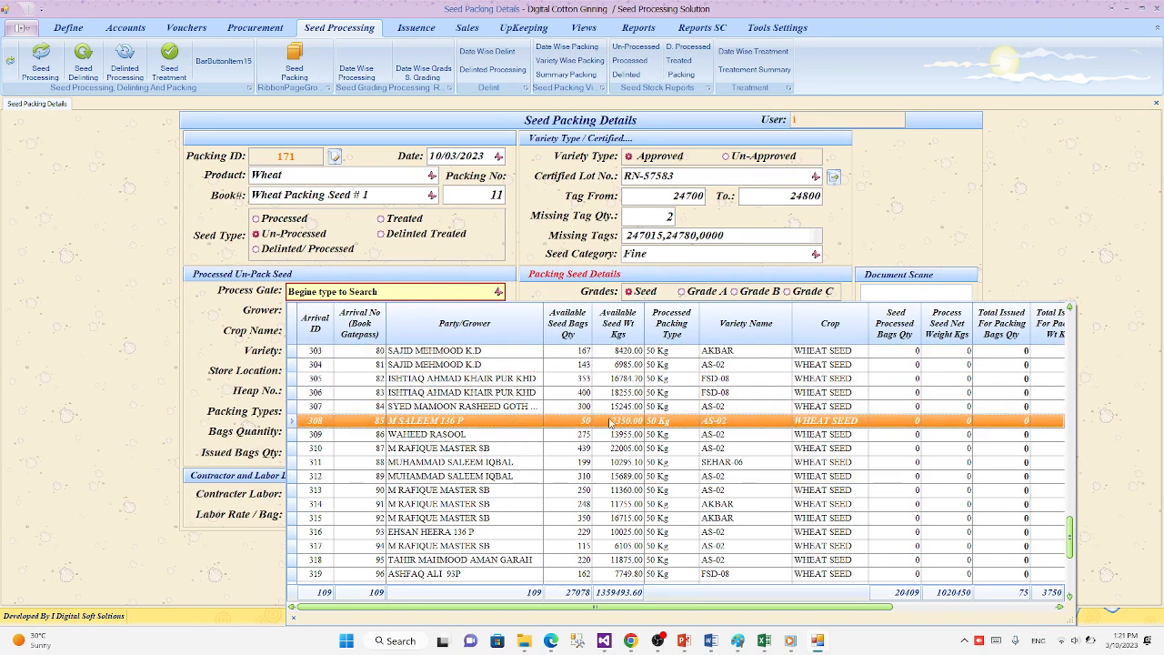
pyautogui.scroll(1, 611, 418)
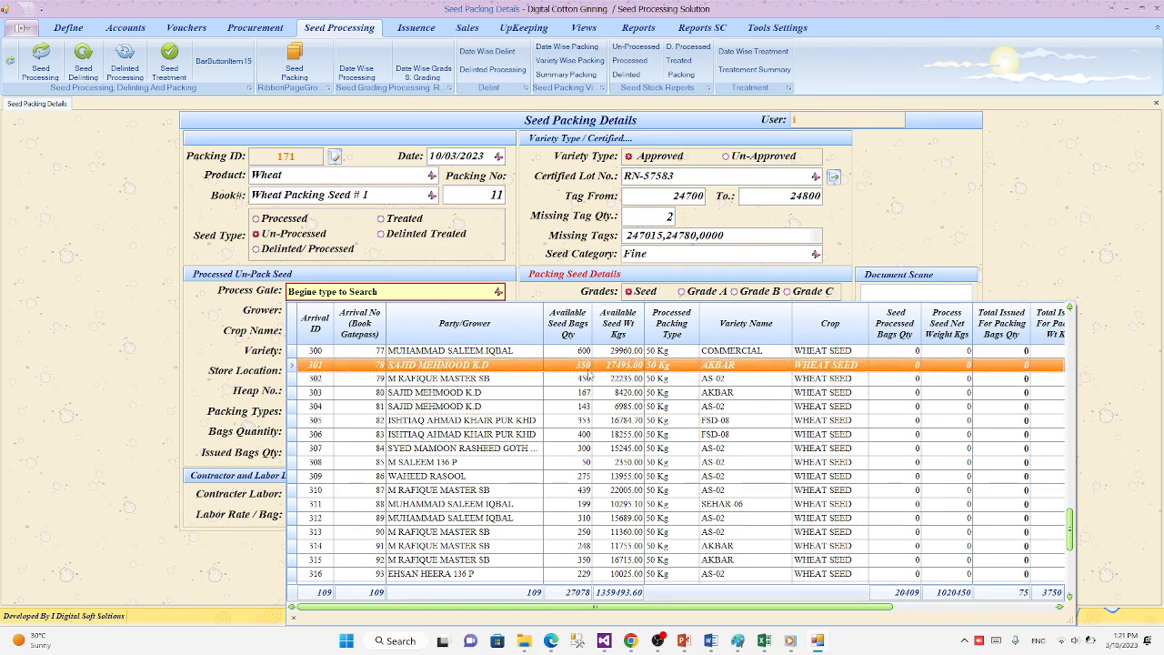
pyautogui.click(614, 365)
pyautogui.press('Return')
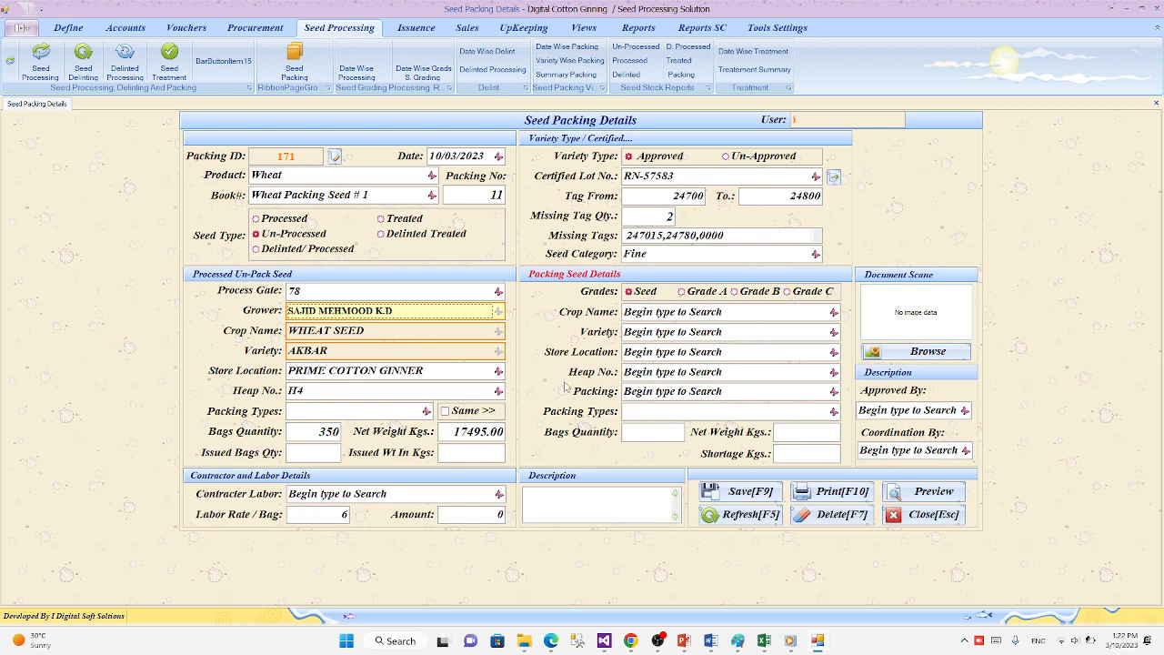
# Keep the source grower, crop, variety, store location and heap as filled in, and set the packing type to 50 Kg.
pyautogui.press('Return')
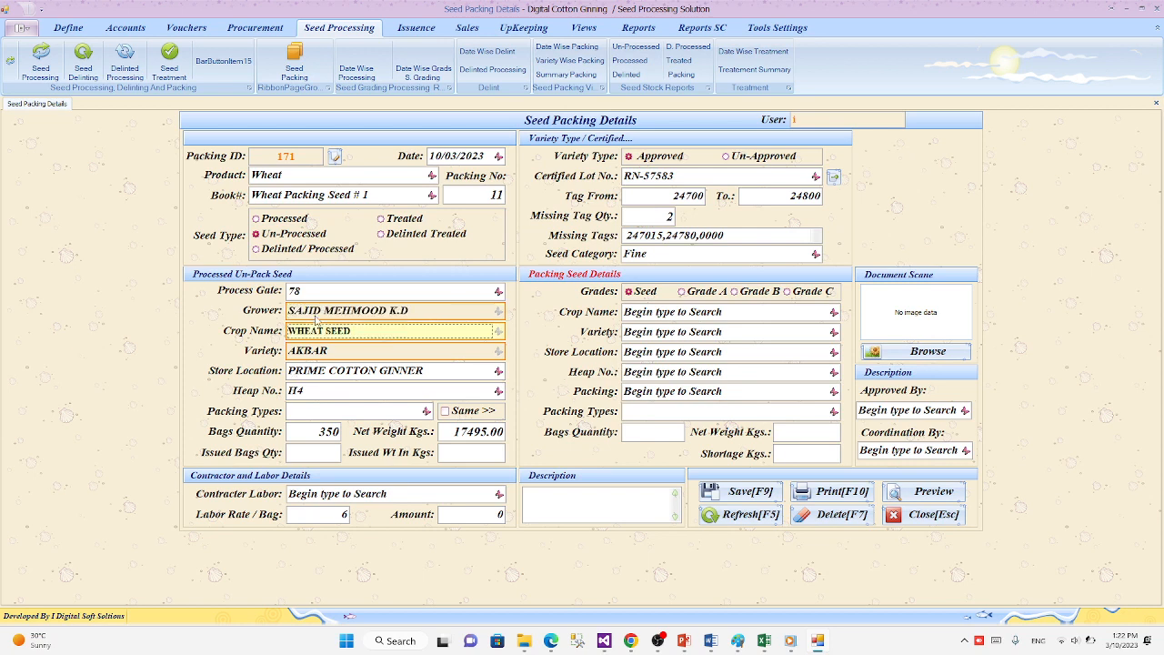
pyautogui.press('Return')
pyautogui.press('Return')
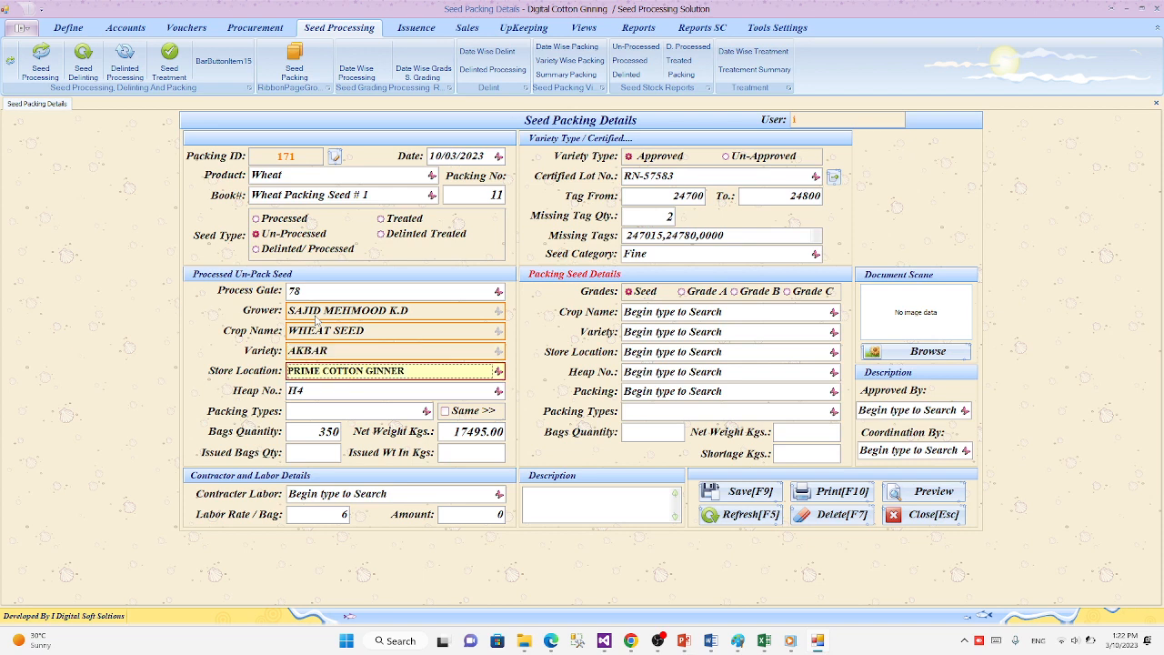
pyautogui.press('Return')
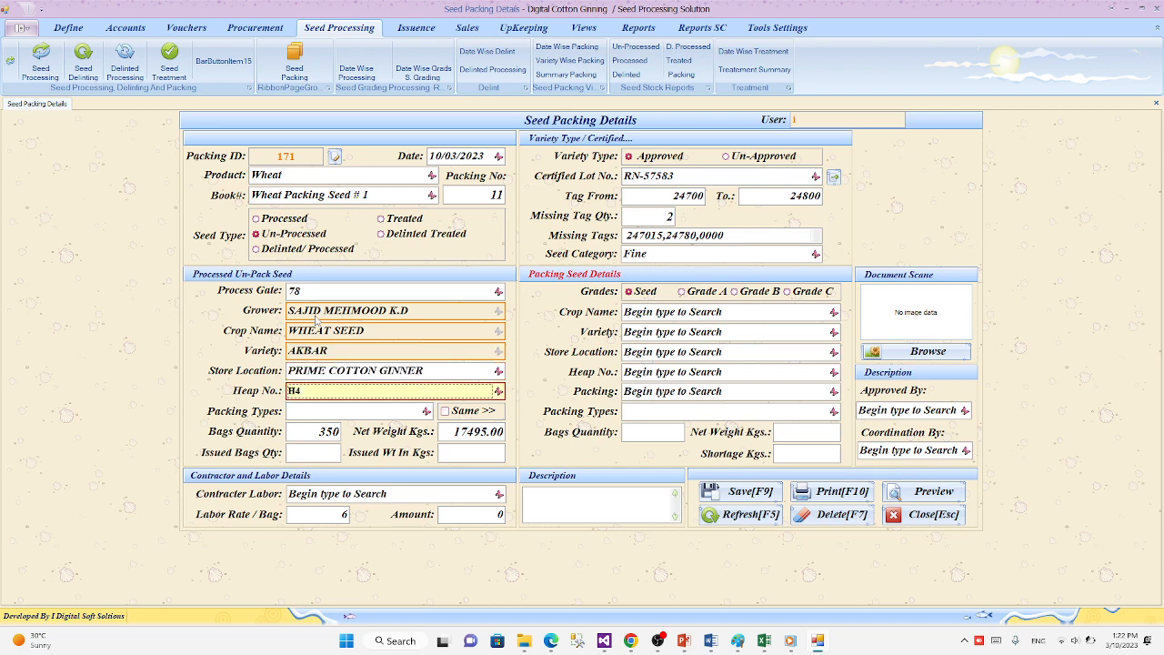
pyautogui.press('Return')
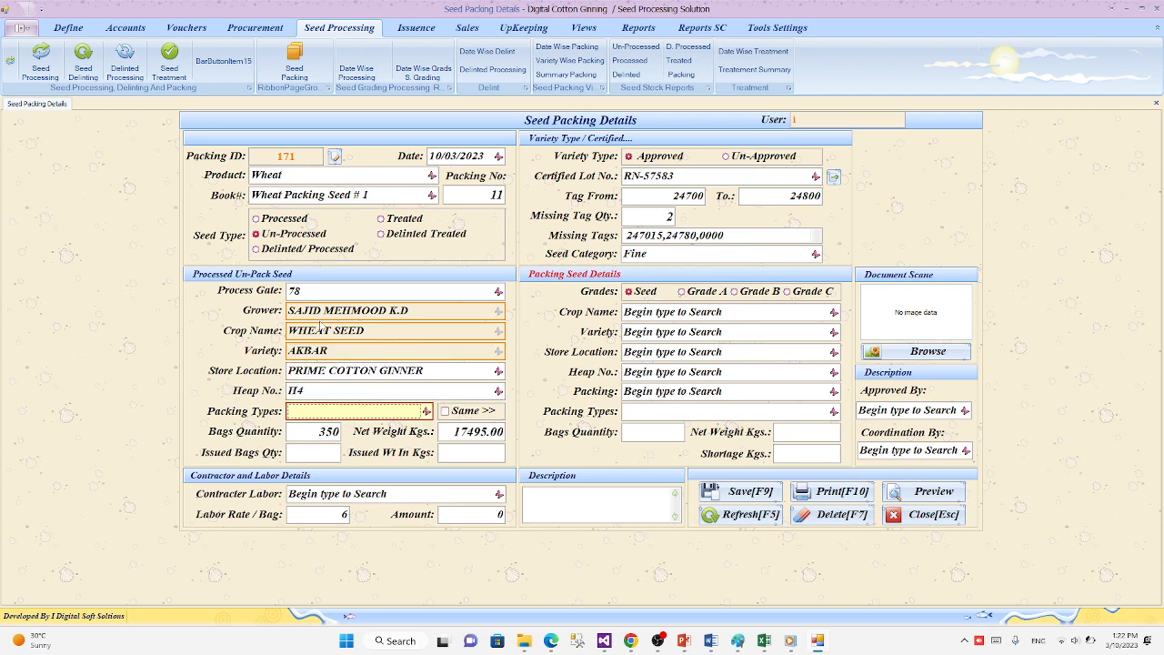
pyautogui.click(427, 411)
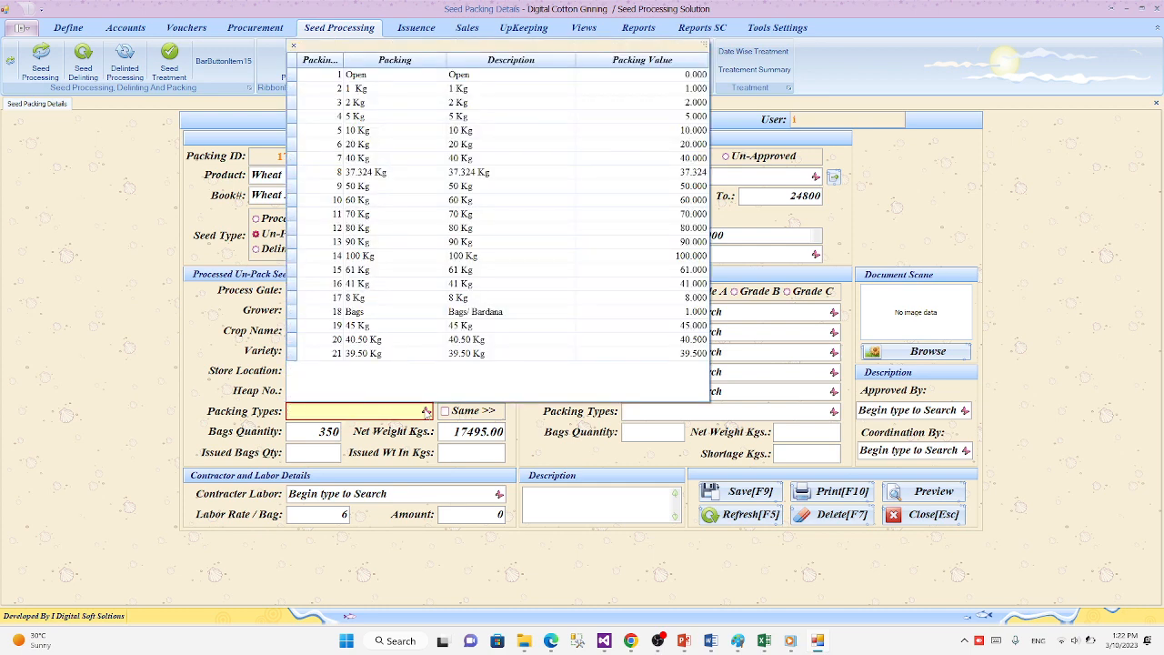
pyautogui.click(427, 411)
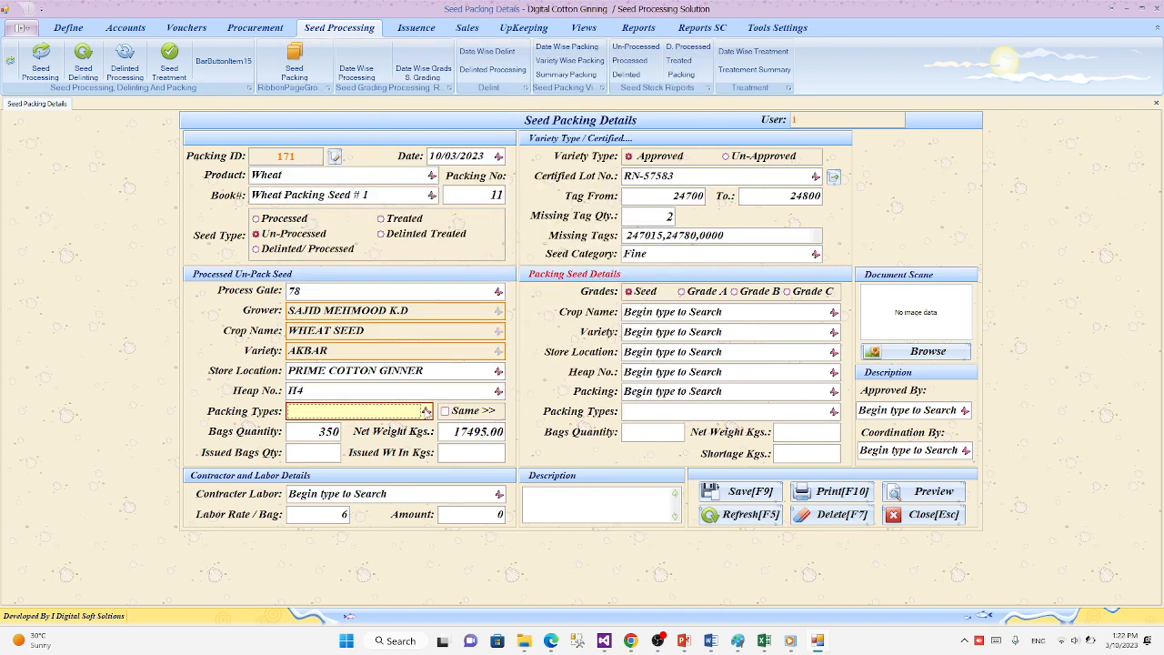
pyautogui.click(427, 411)
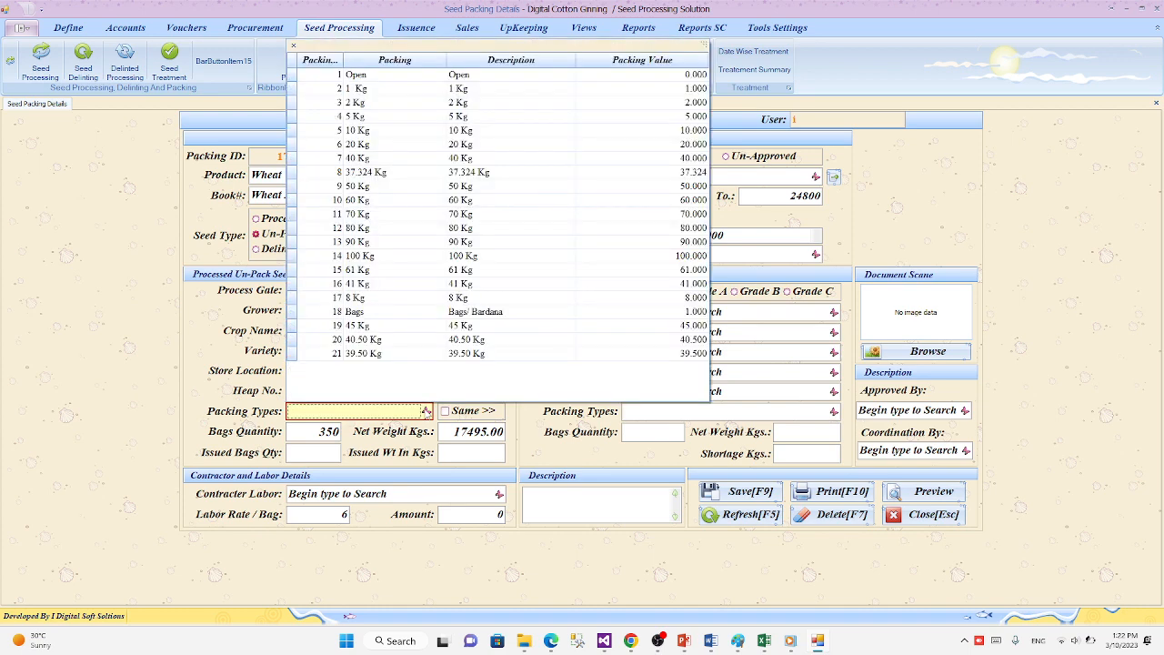
pyautogui.click(384, 191)
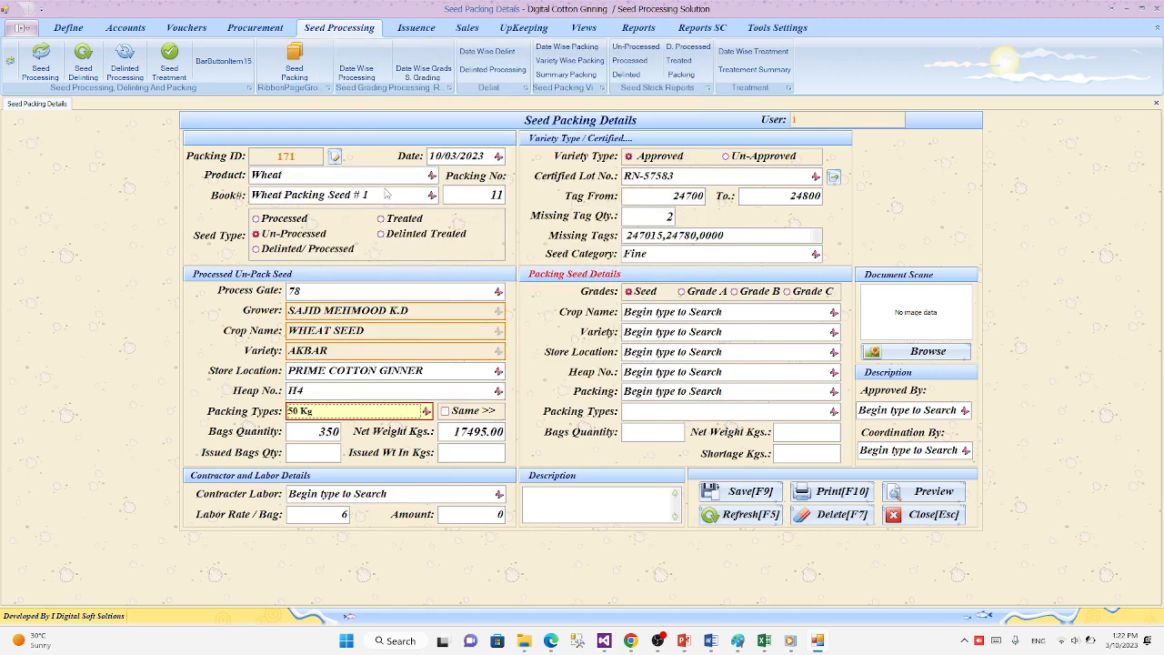
# Set the issued bags quantity to 300.
pyautogui.click(291, 431)
pyautogui.click(306, 455)
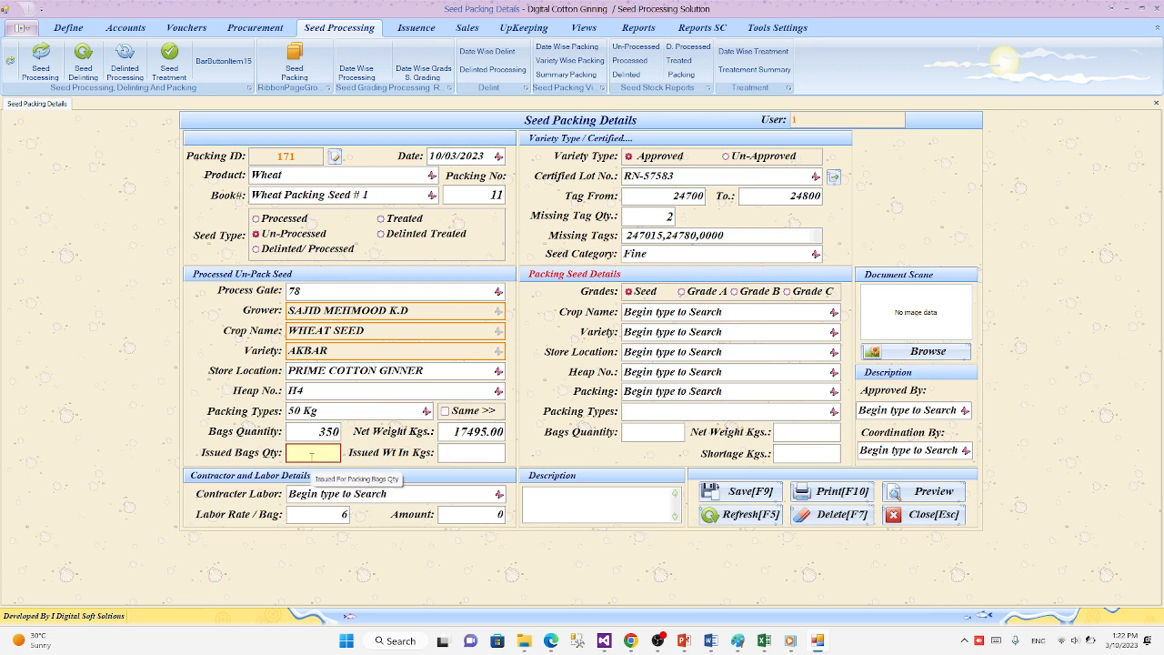
pyautogui.write('300')
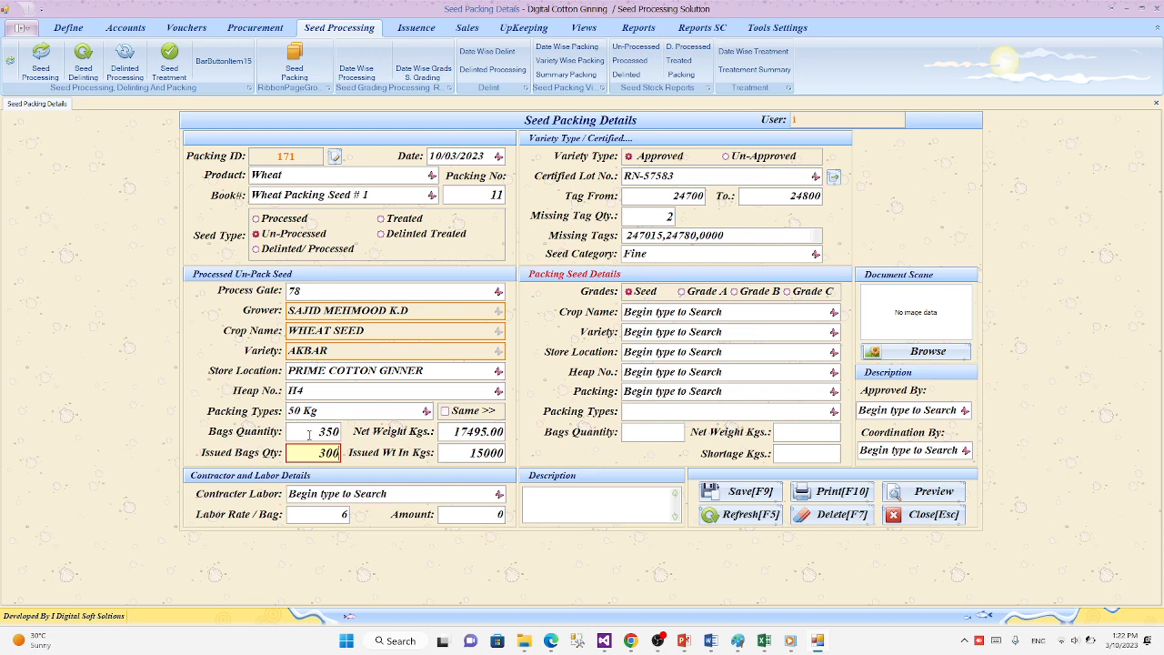
# Copy the source seed's details into the packing seed details with the Same option, and clear that option again.
pyautogui.click(445, 411)
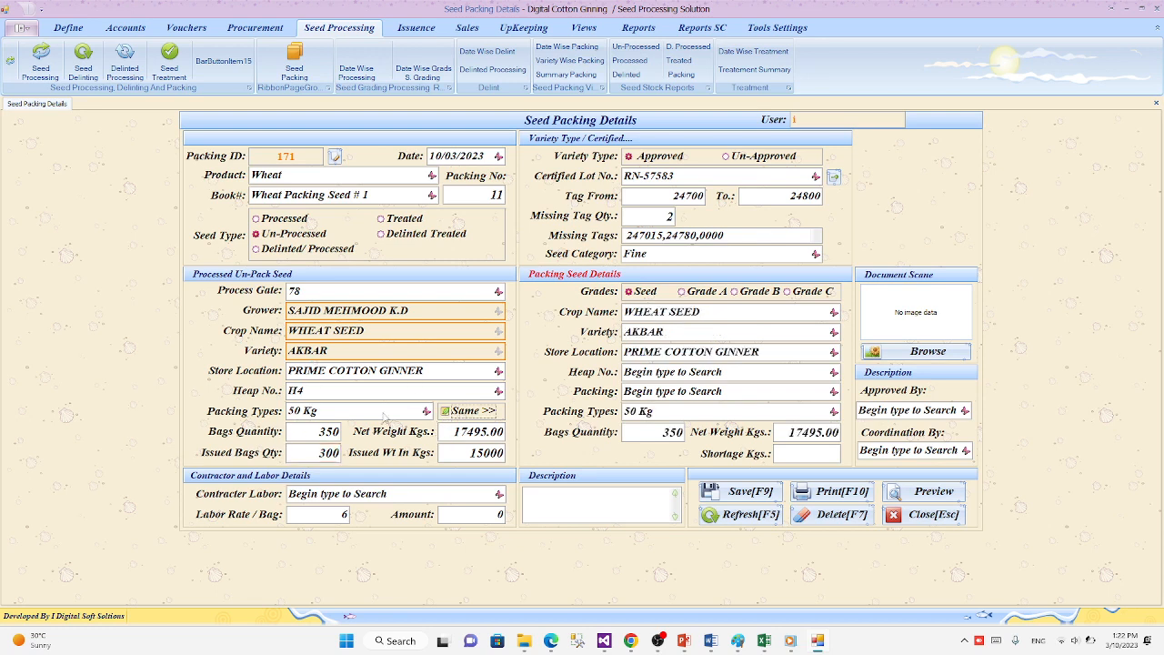
pyautogui.click(316, 452)
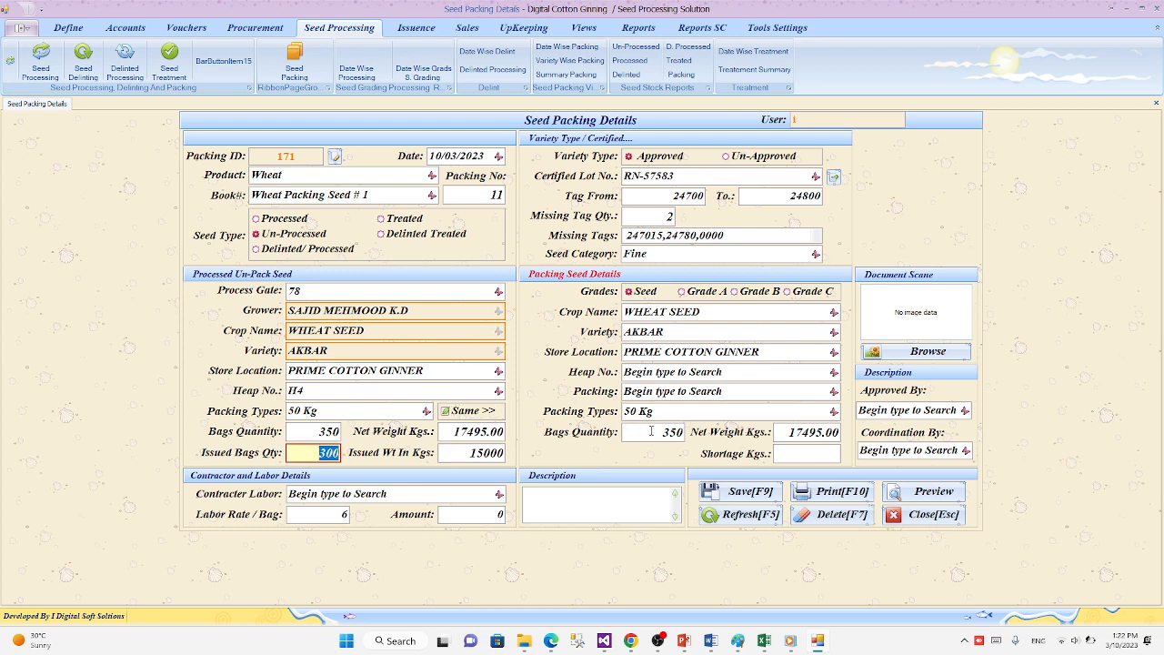
pyautogui.click(453, 412)
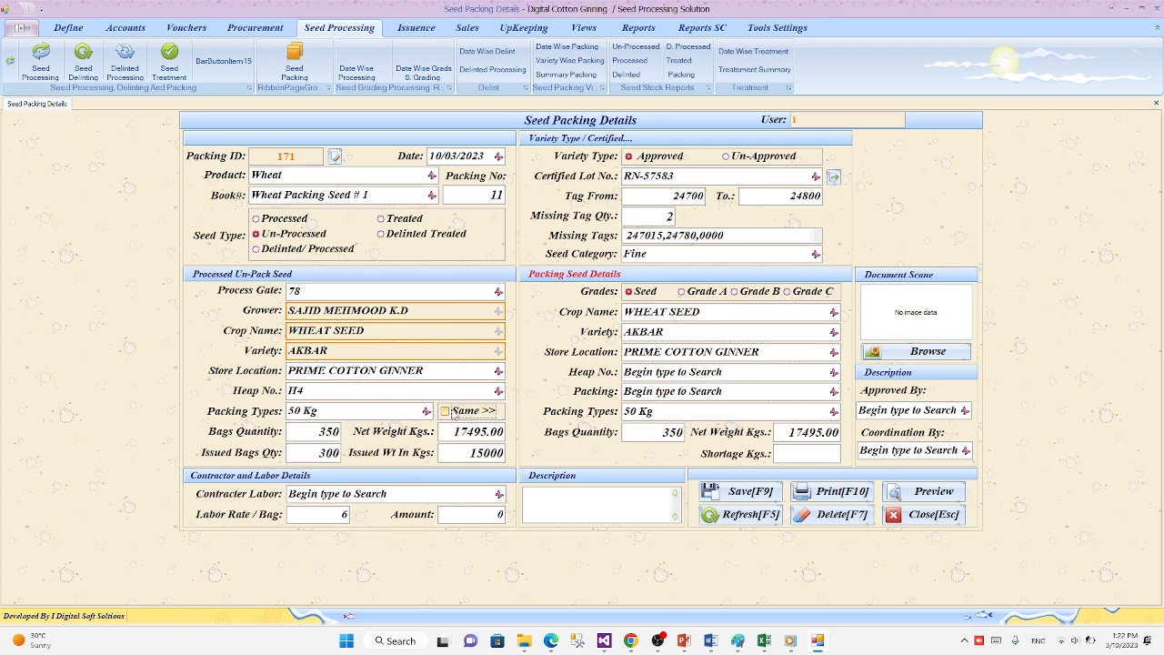
pyautogui.click(318, 452)
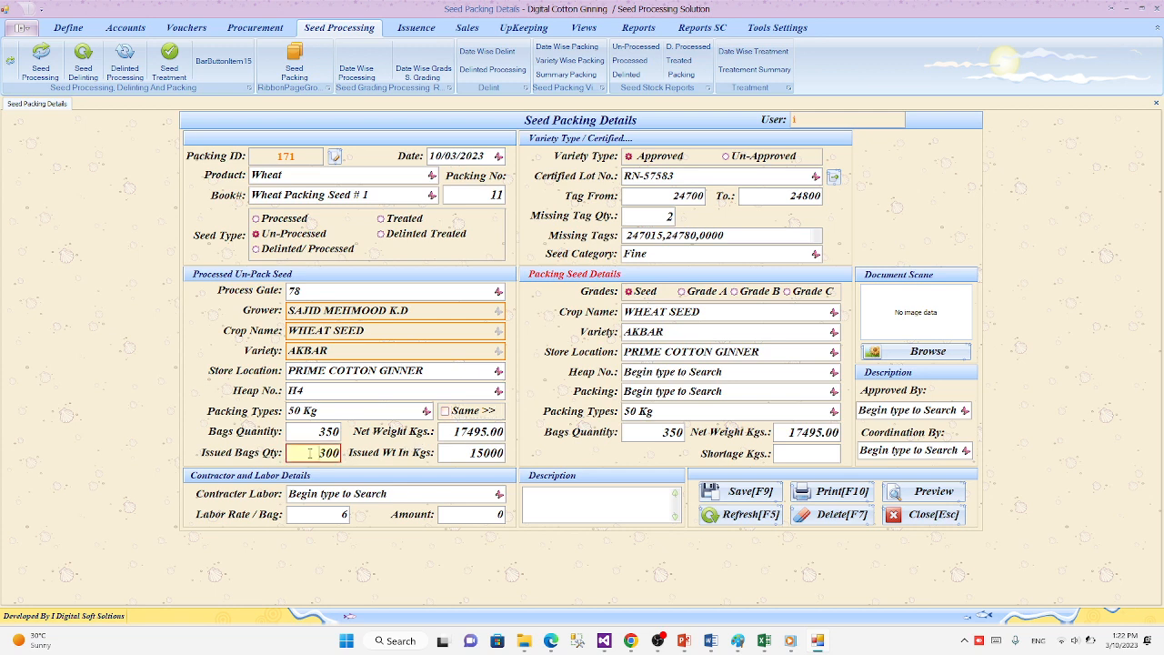
pyautogui.press('Tab')
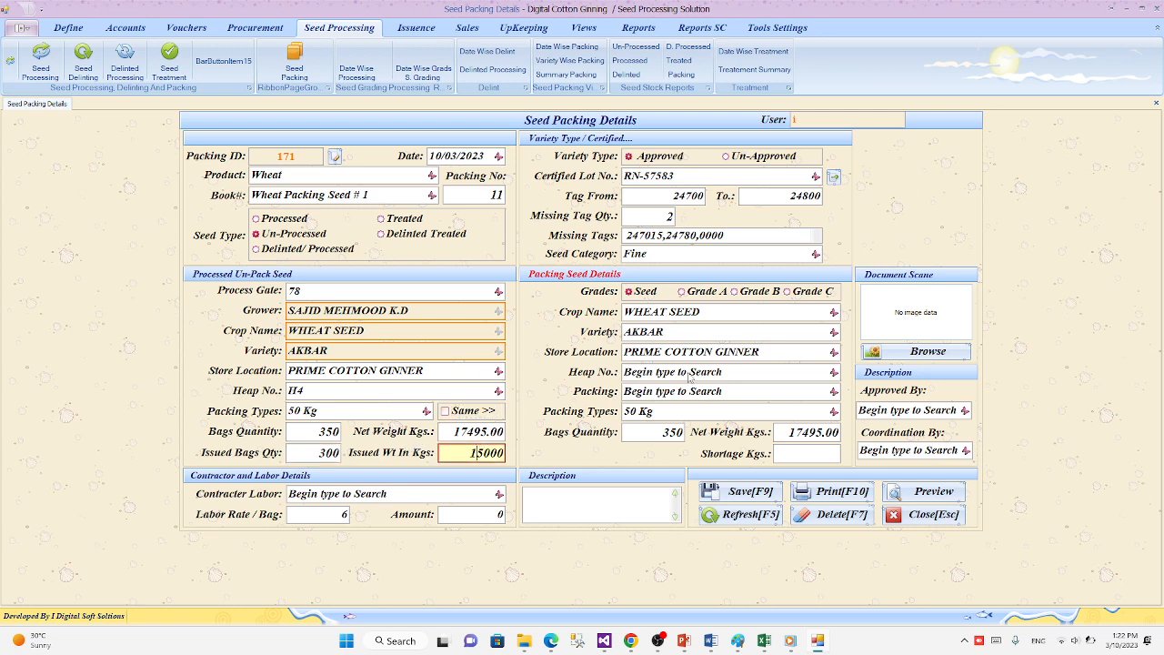
# Set the packing seed grade to Seed and the destination heap number to H5.
pyautogui.click(640, 292)
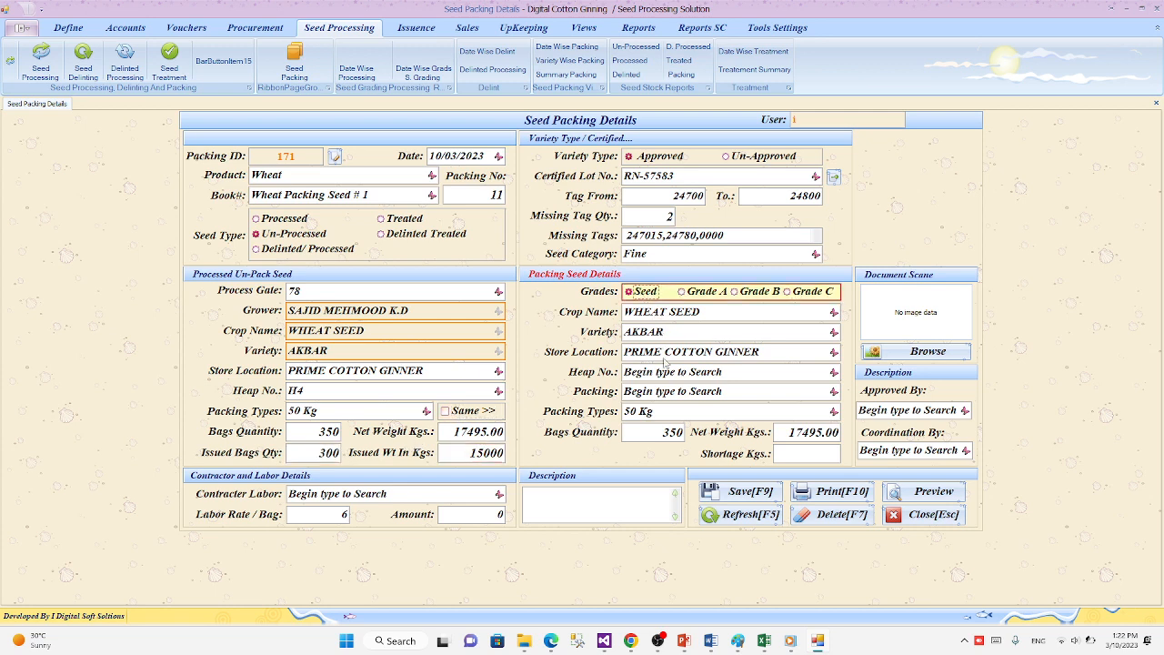
pyautogui.click(664, 379)
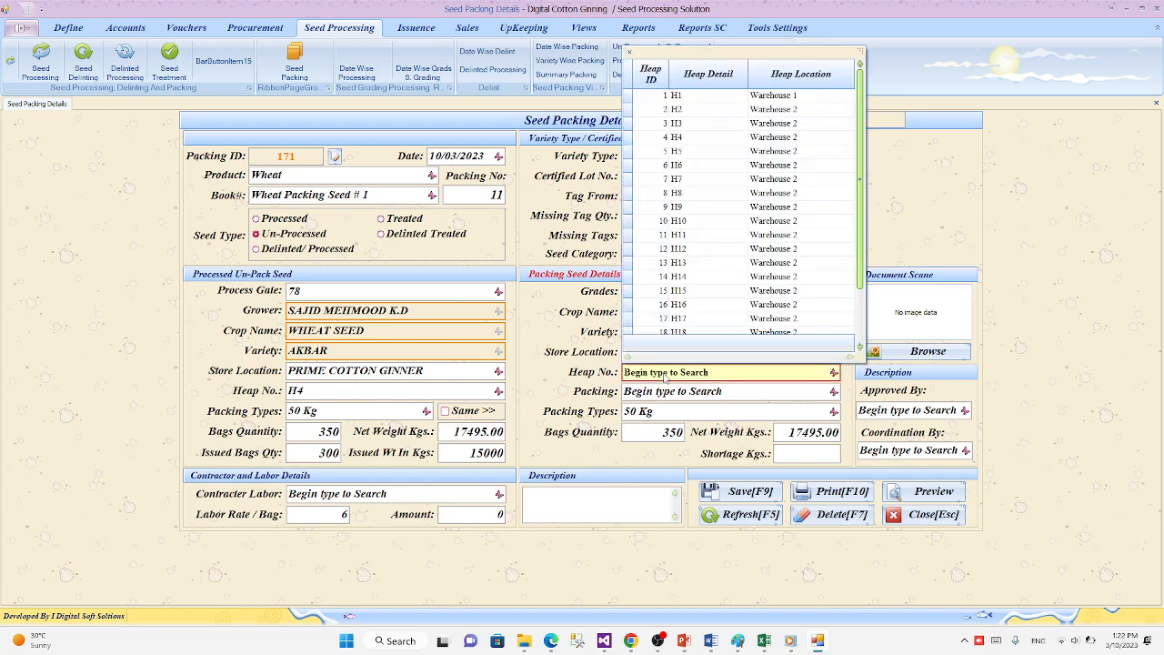
pyautogui.click(702, 157)
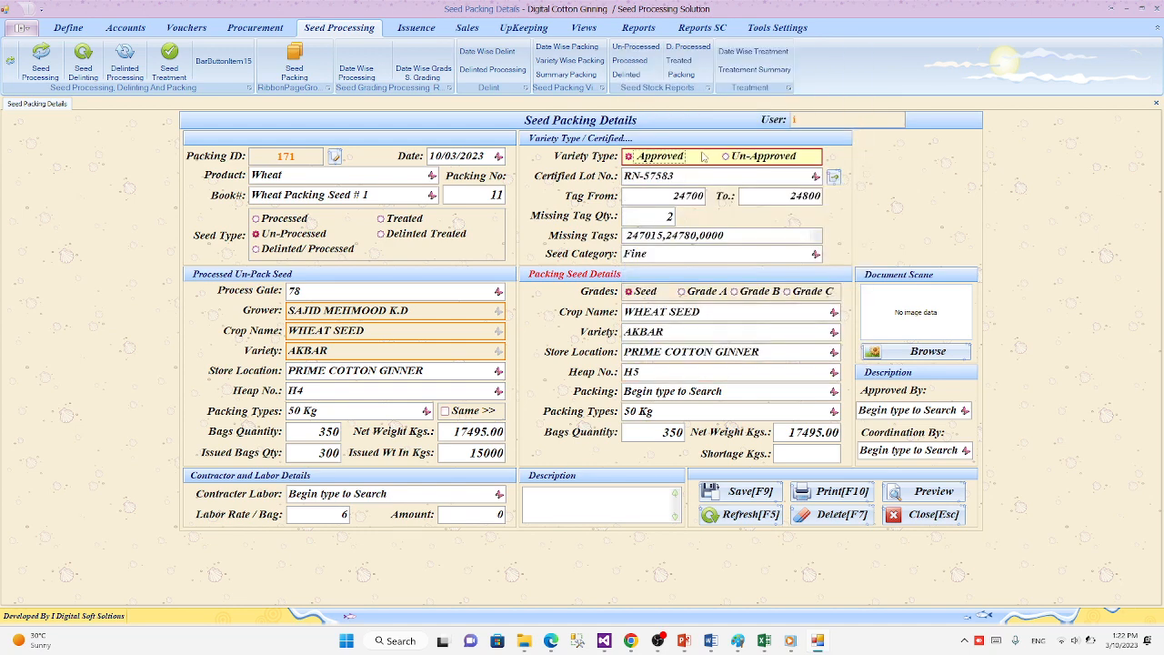
# Choose Polythine Bag as the packing material for the packed seed.
pyautogui.click(735, 391)
pyautogui.click(833, 392)
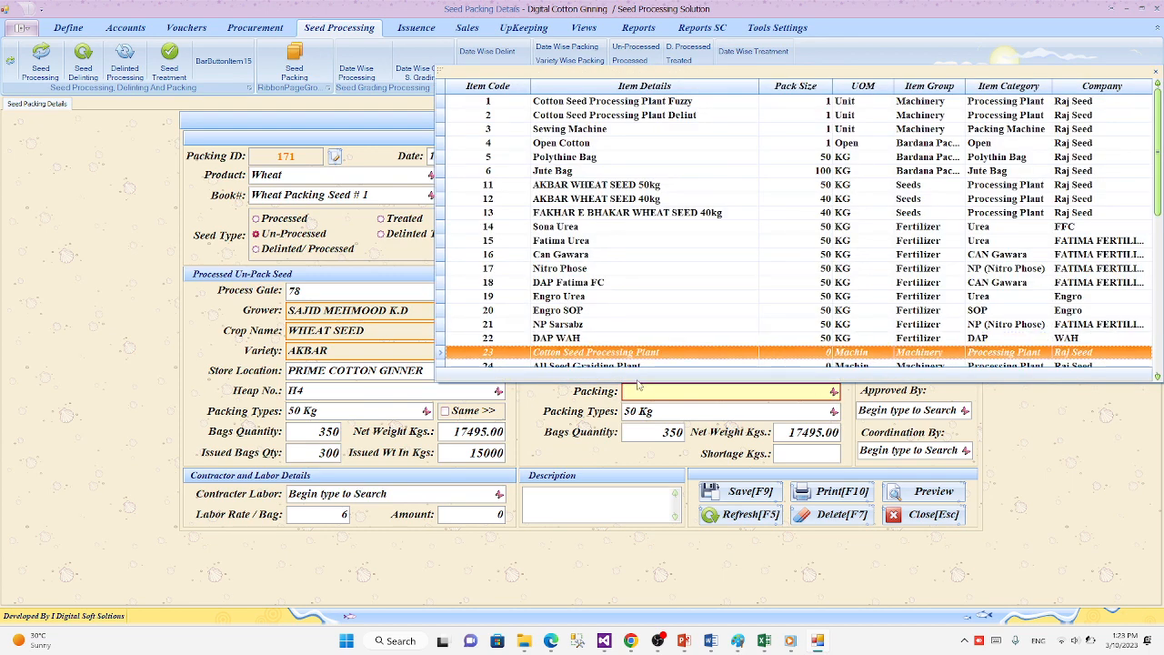
pyautogui.write('Polythine Bag')
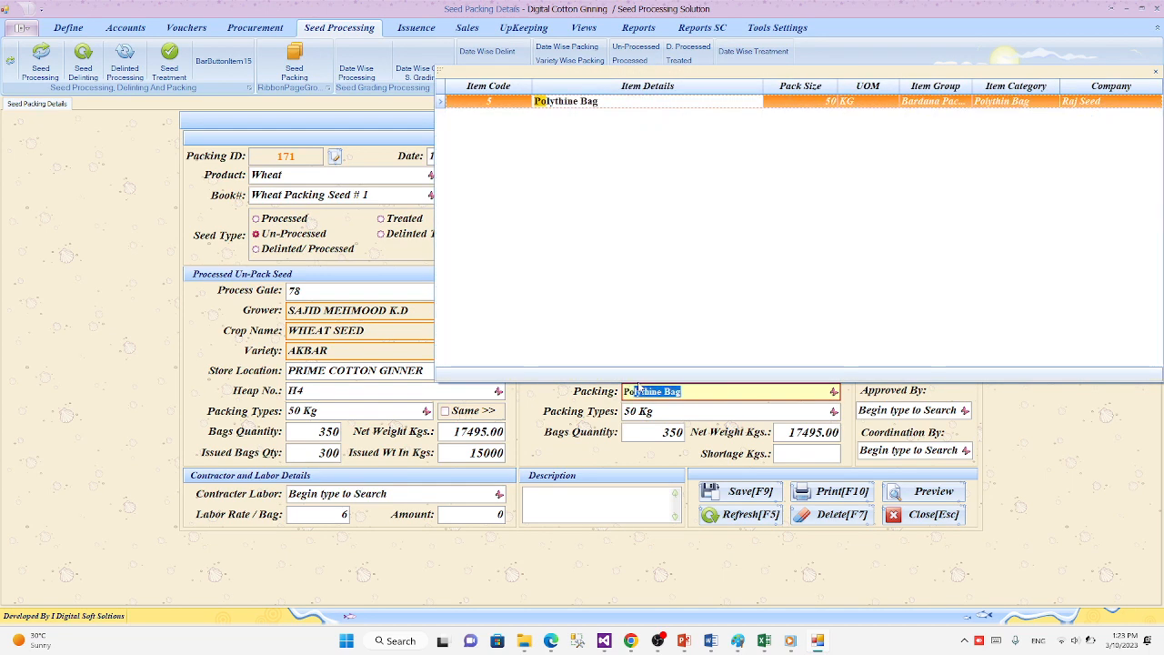
pyautogui.press('Return')
pyautogui.press('Return')
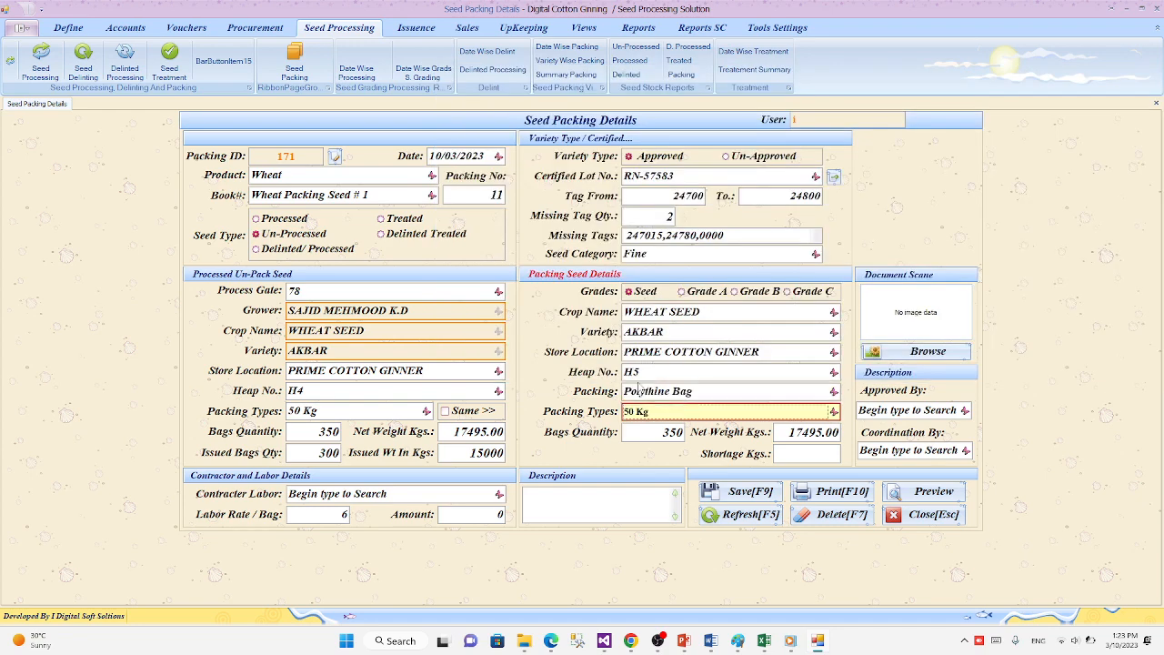
# Keep the 50 Kg packing type with a packed quantity of 300 bags, and enter a shortage of 0 kg.
pyautogui.press('Return')
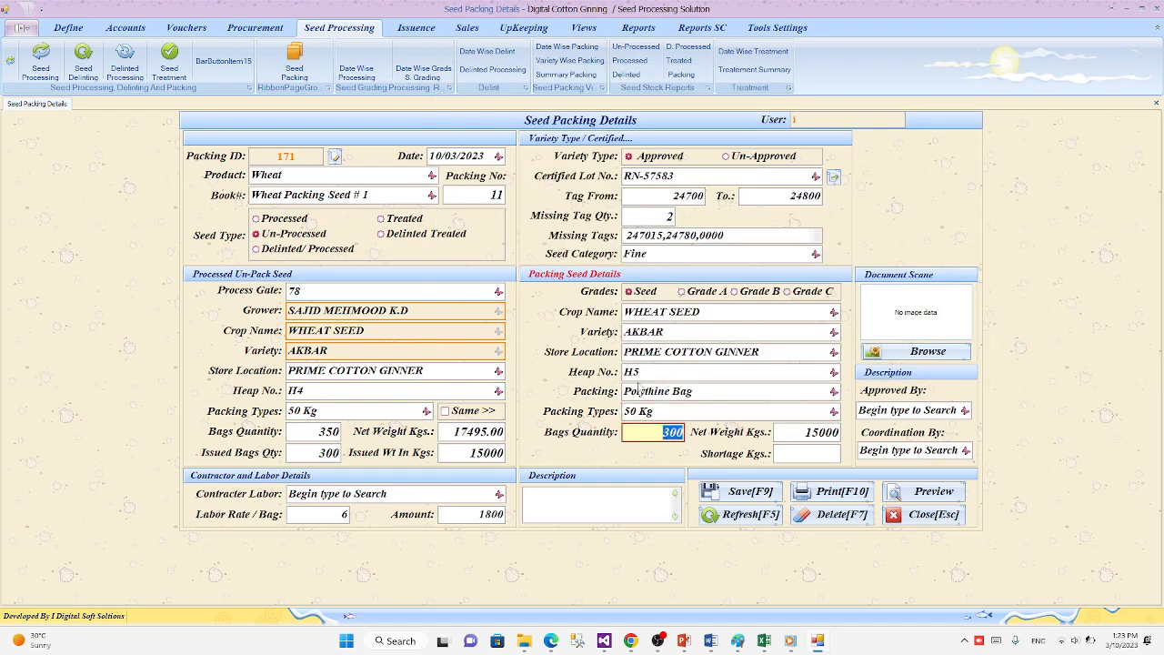
pyautogui.press('Return')
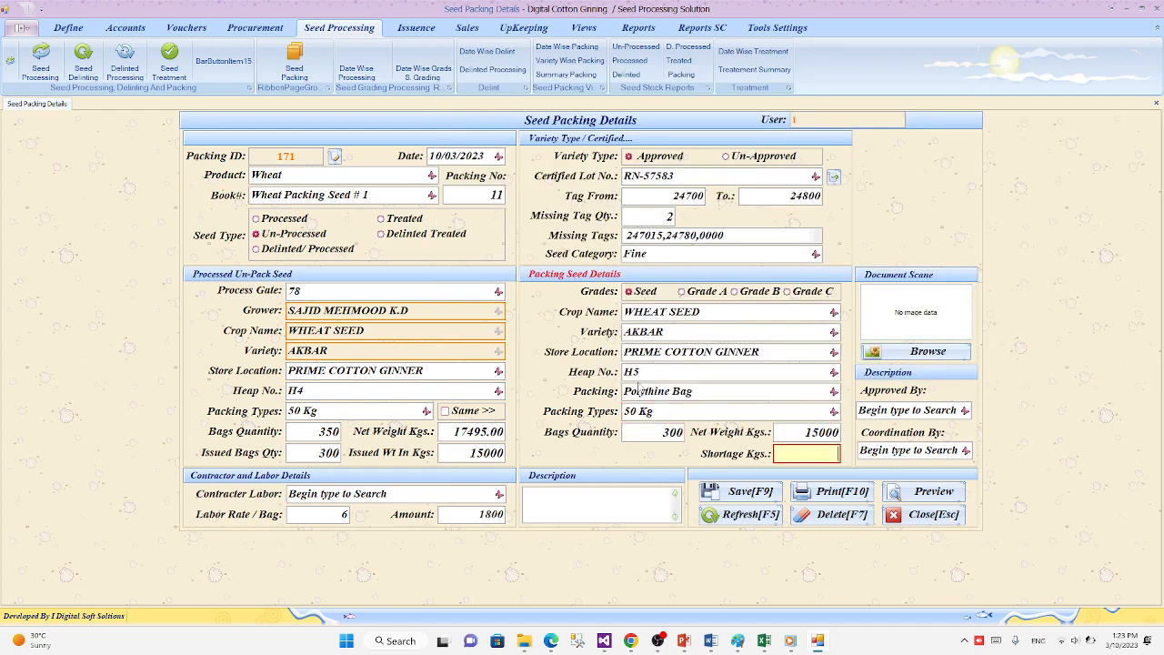
pyautogui.write('0')
pyautogui.press('Return')
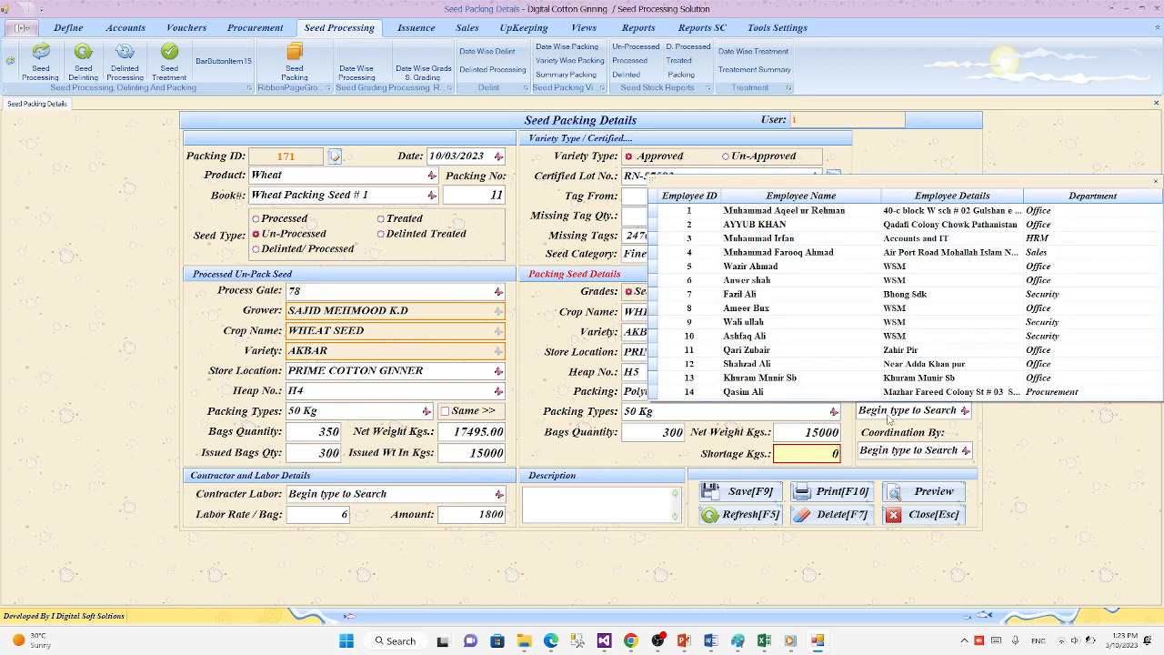
# Assign the HRM employee as the approver and the second-listed Office employee as the coordinator.
pyautogui.click(781, 241)
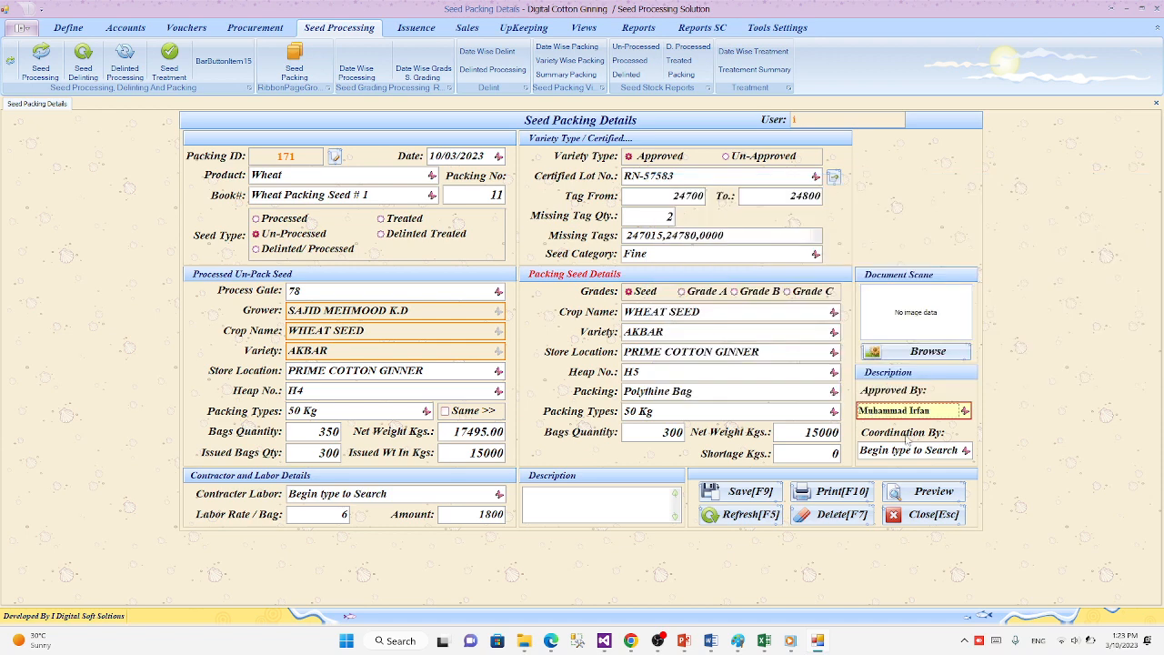
pyautogui.click(909, 452)
pyautogui.press('Down')
pyautogui.press('Down')
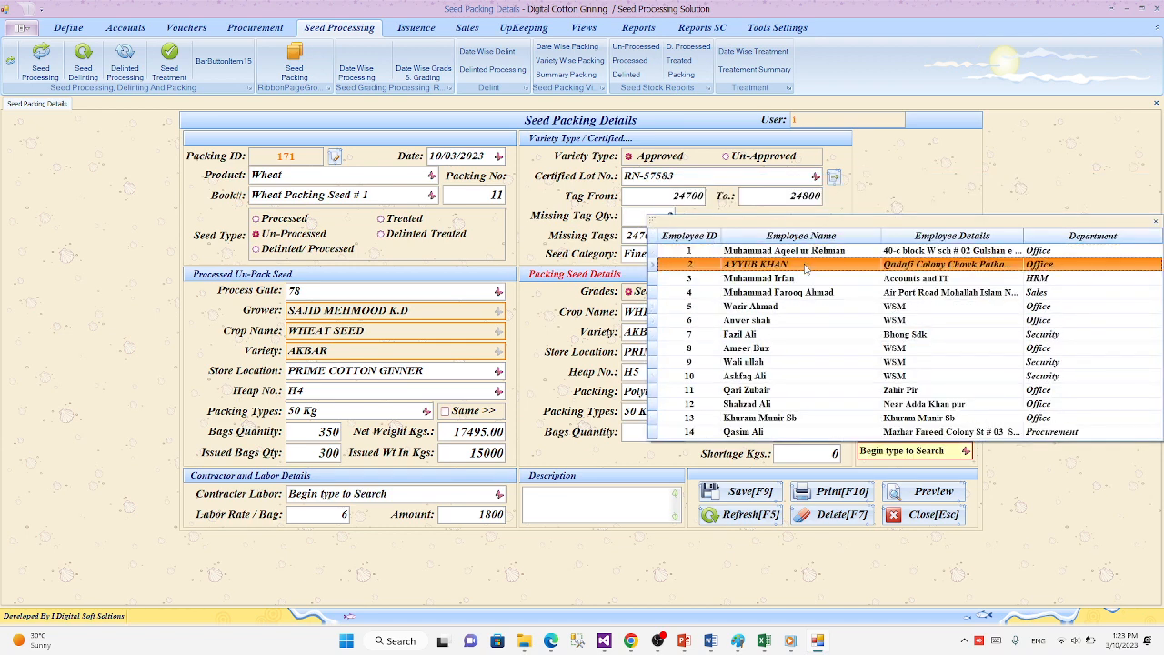
pyautogui.press('Return')
pyautogui.press('Return')
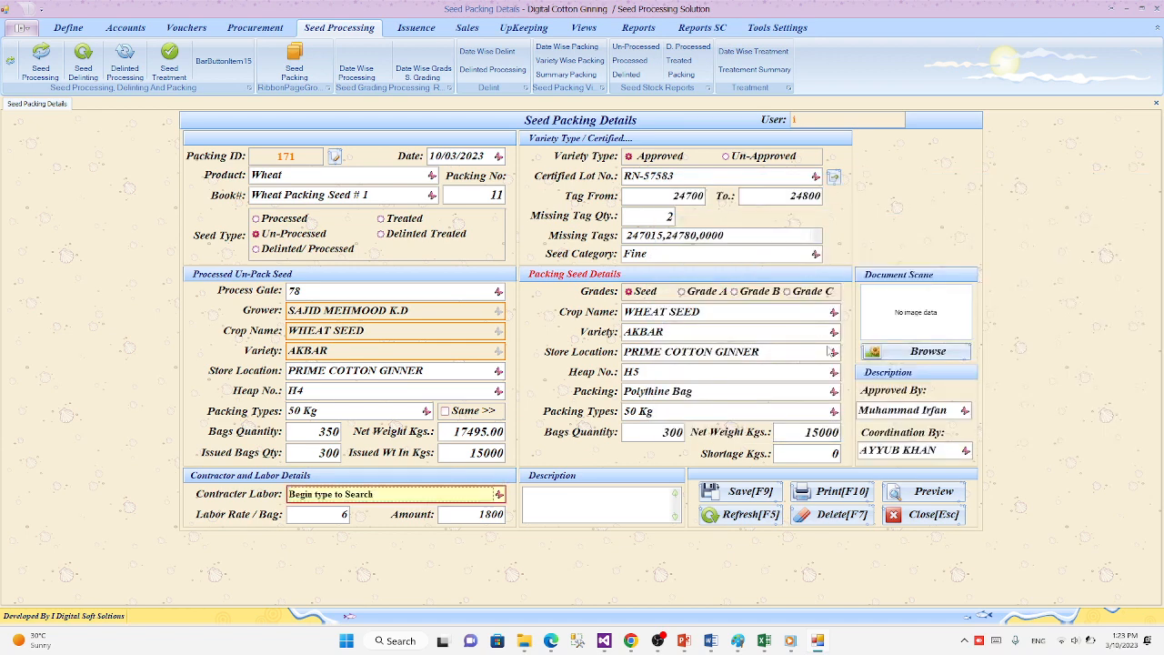
# Select the labor contractor's account and set the labor rate per bag to 10, keeping the calculated amount.
pyautogui.write('M Akram Contractor')
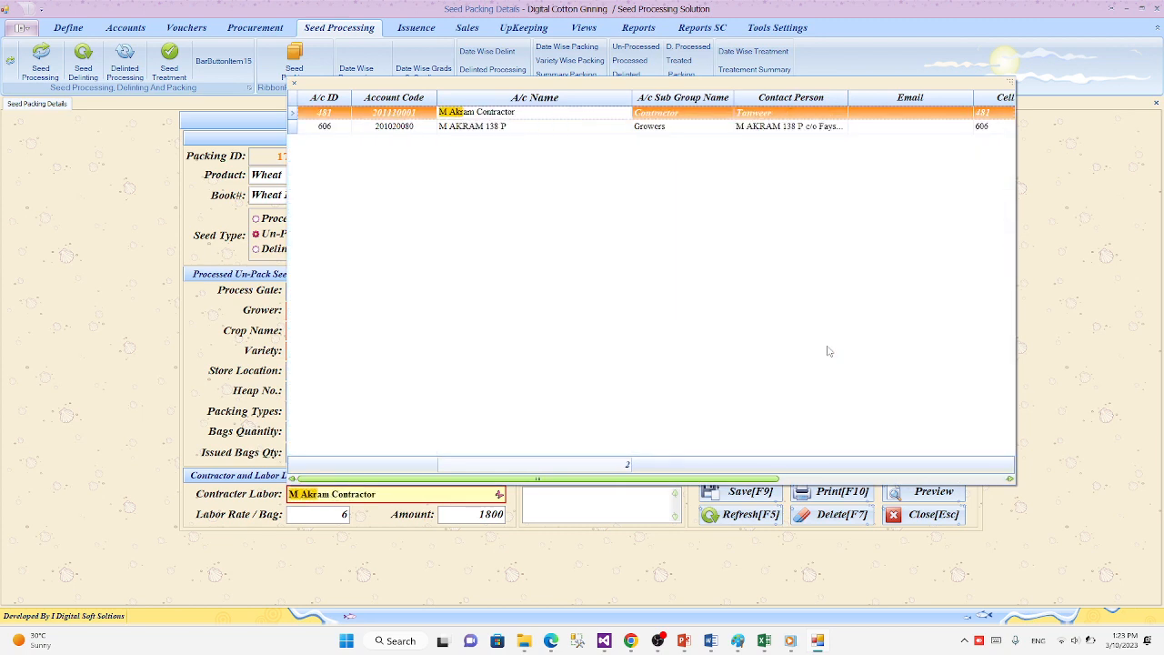
pyautogui.press('Return')
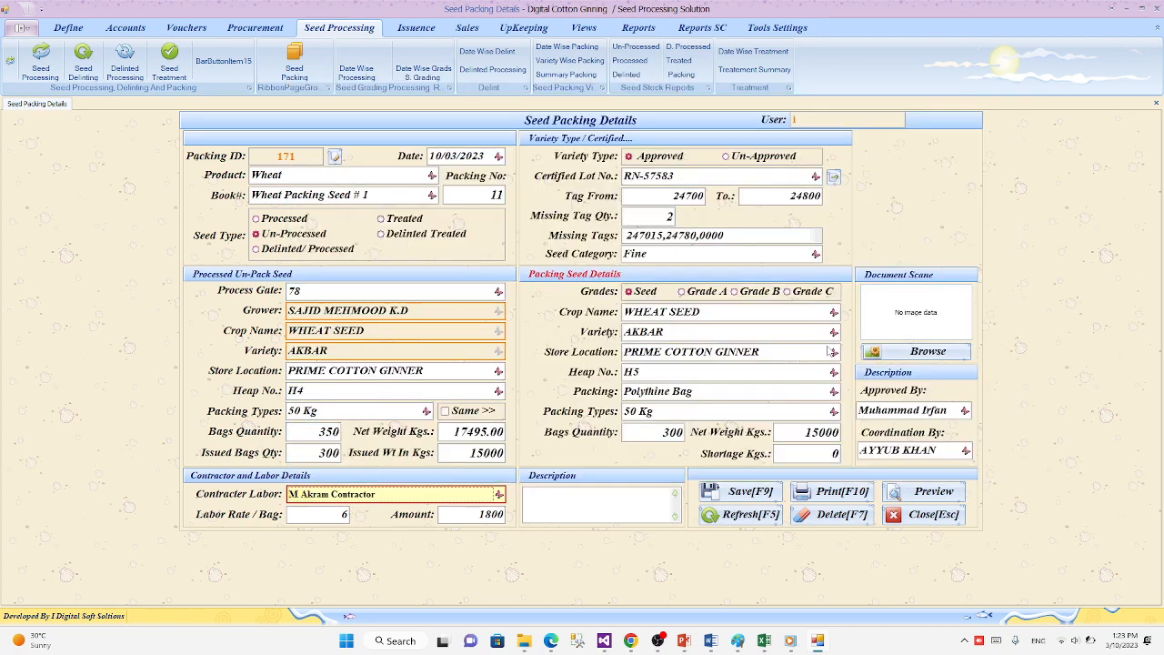
pyautogui.press('Return')
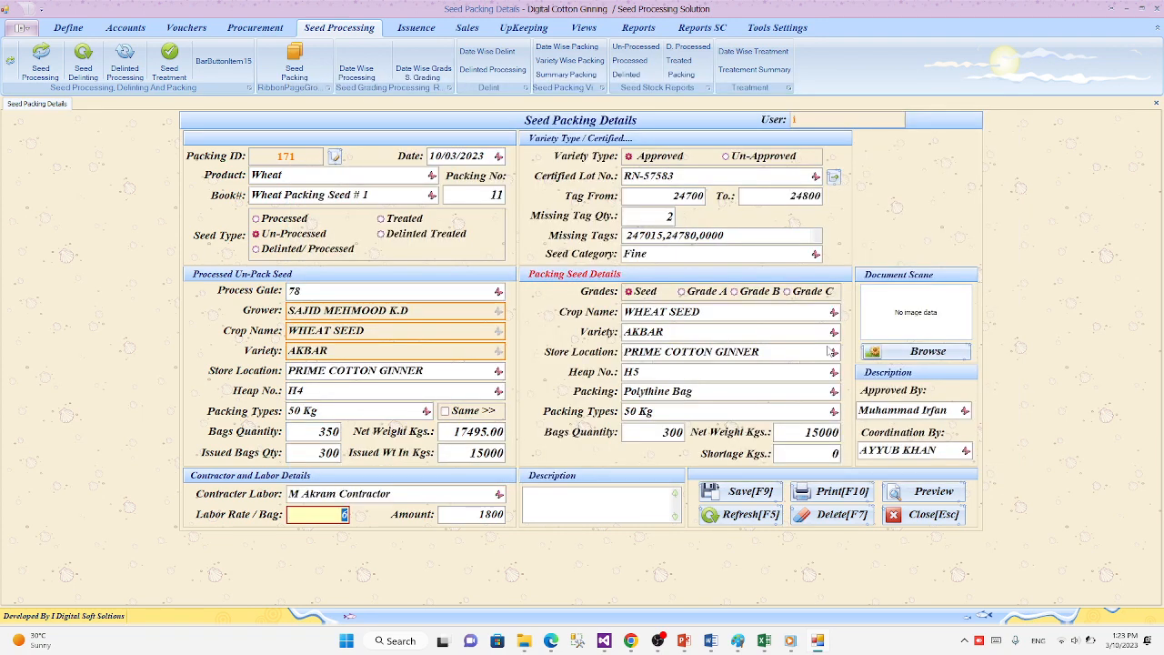
pyautogui.write('10')
pyautogui.press('Return')
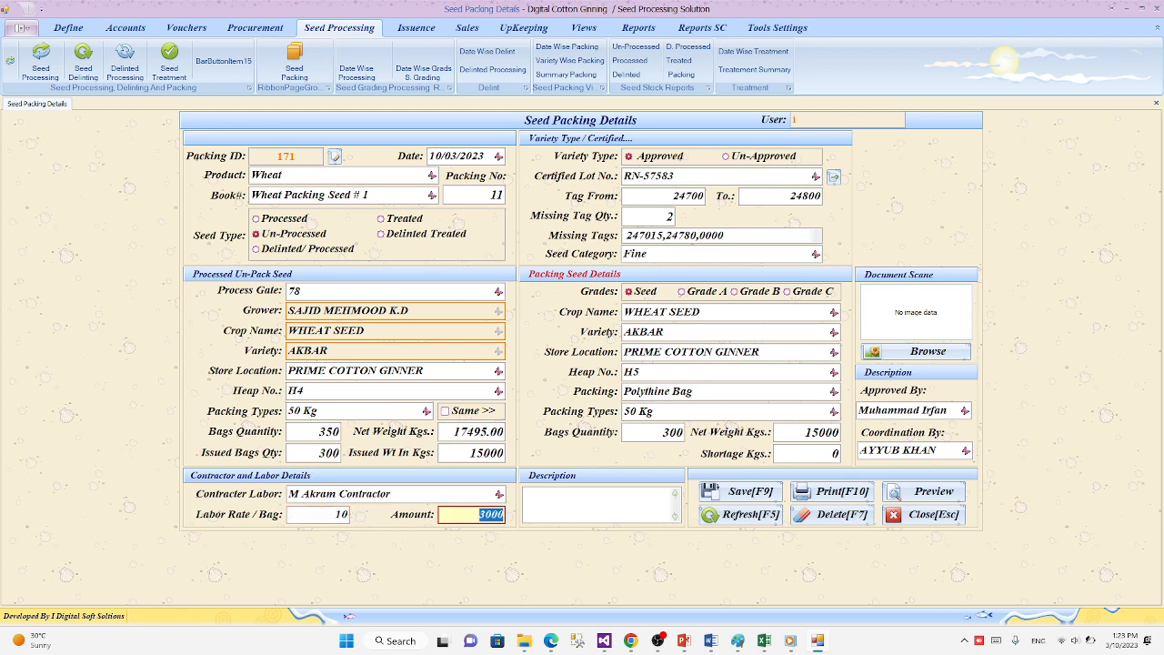
pyautogui.press('Return')
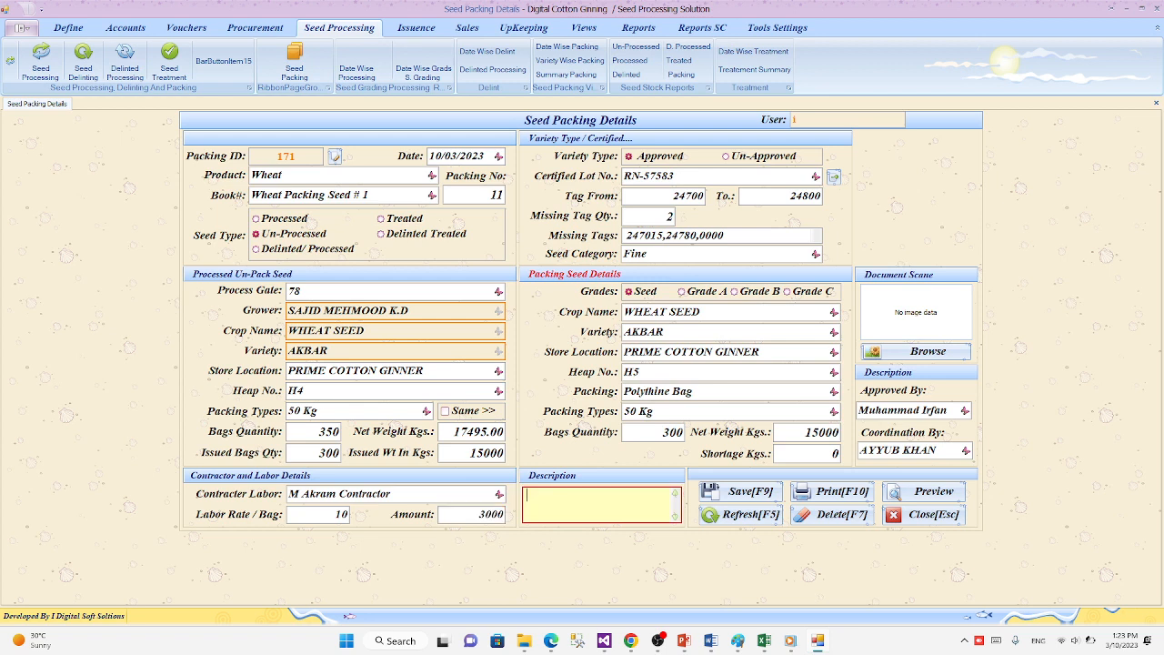
# Enter "descrioption" as the record's description and save the packing record.
pyautogui.write('descrioption')
pyautogui.press('Return')
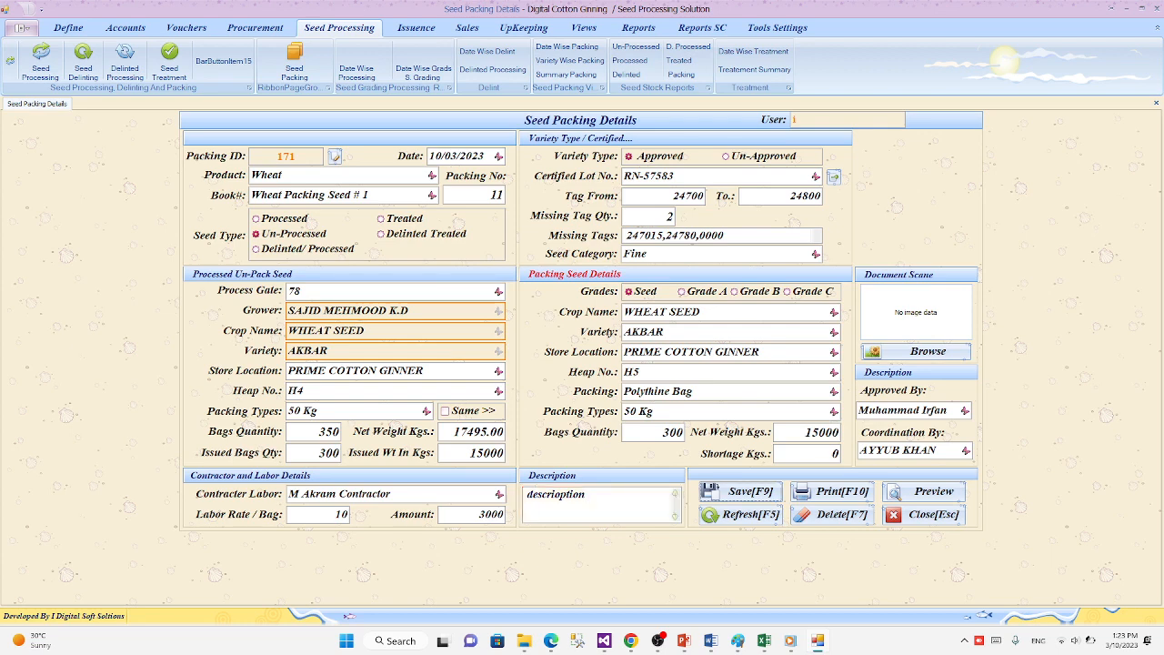
pyautogui.press('Return')
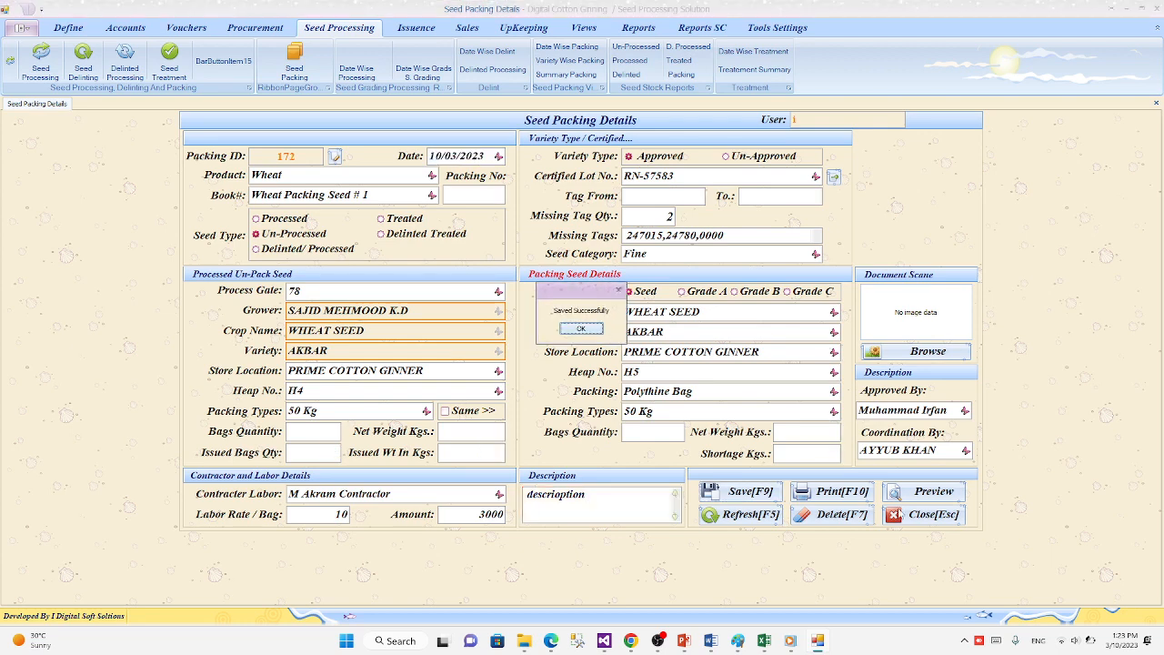
pyautogui.click(580, 330)
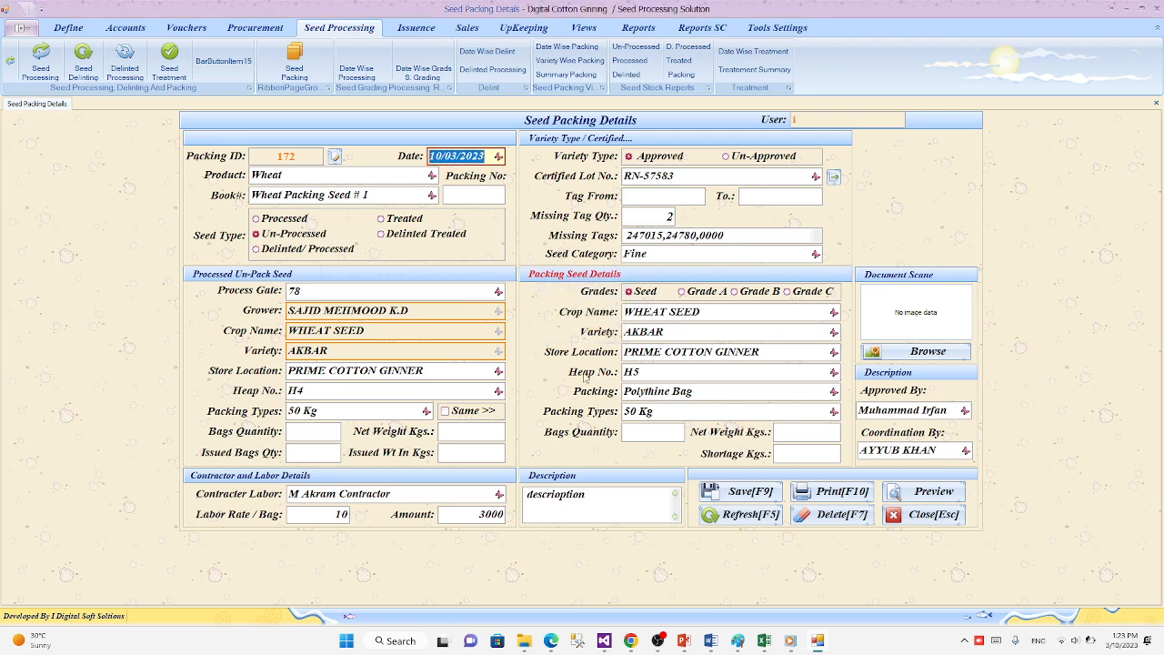
# Recall the saved packing record with packing ID 171.
pyautogui.click(334, 156)
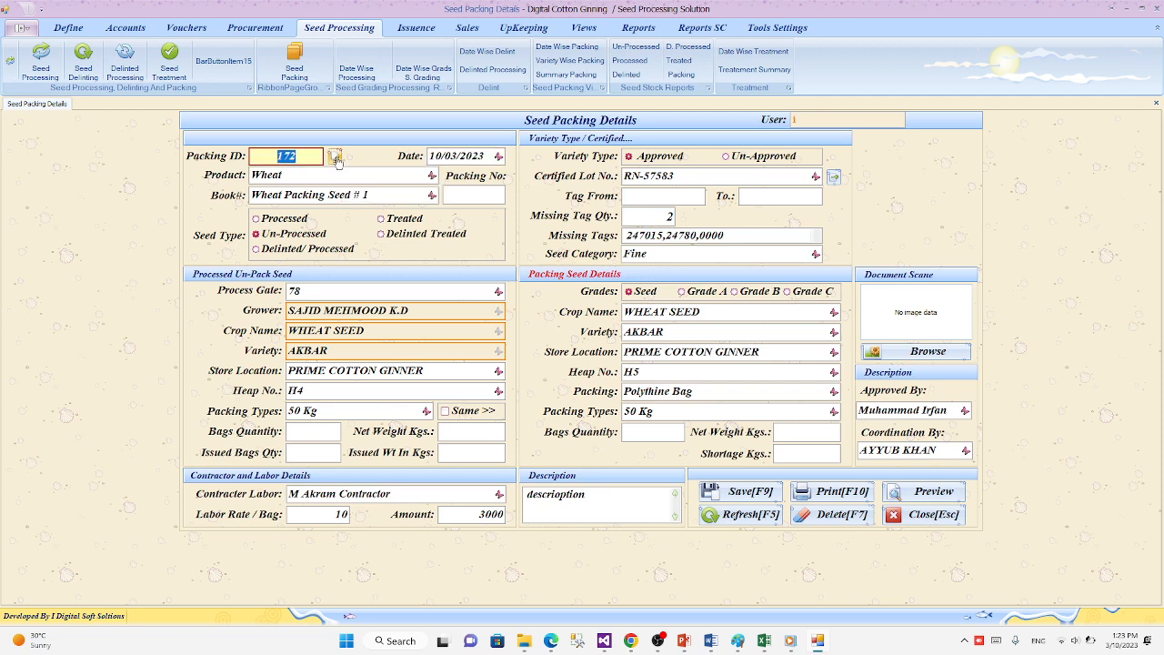
pyautogui.write('171')
pyautogui.press('Return')
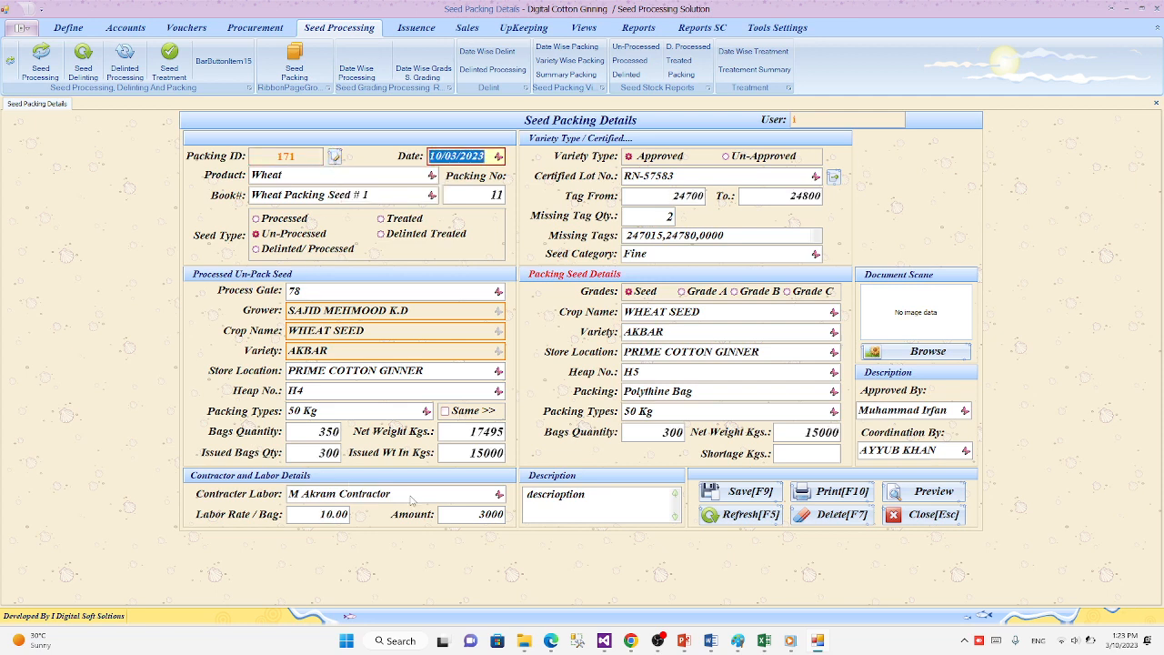
# Preview the record's Seed Packing Details report in a maximized window and review the whole page.
pyautogui.click(923, 497)
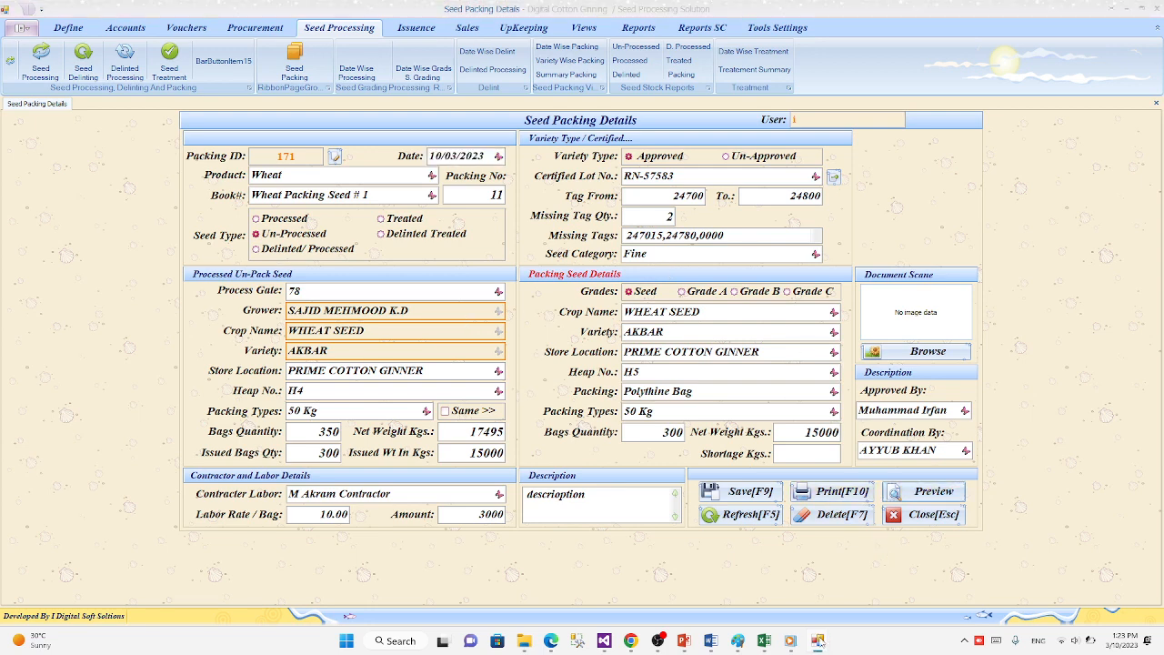
pyautogui.moveTo(823, 643)
pyautogui.click(863, 583)
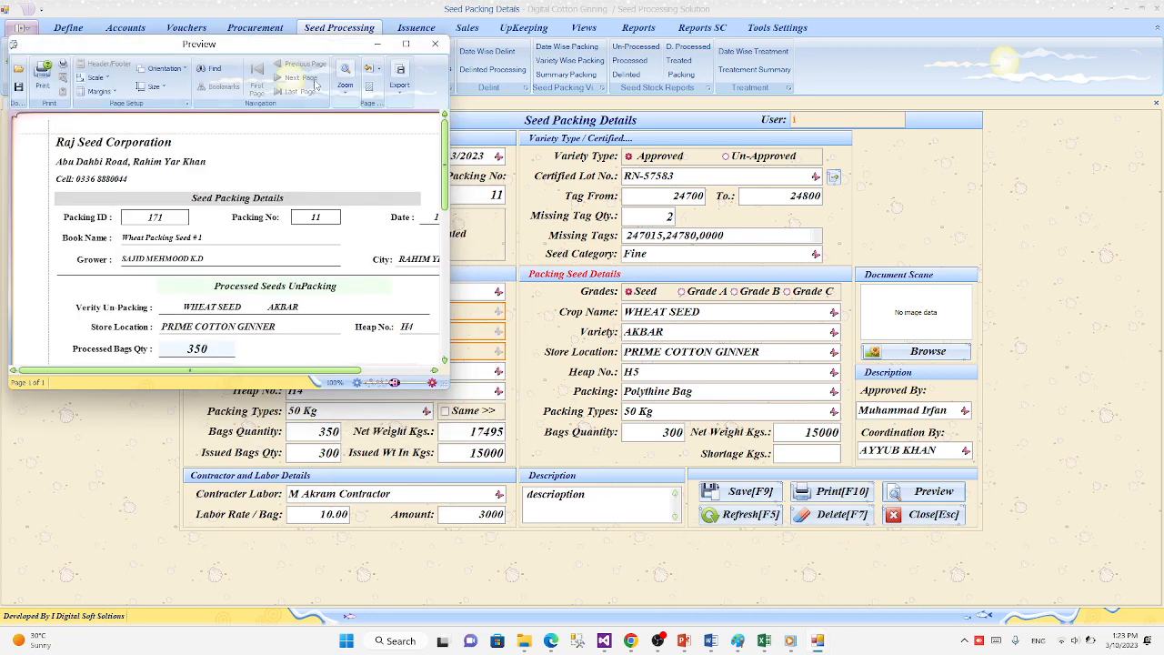
pyautogui.doubleClick(314, 45)
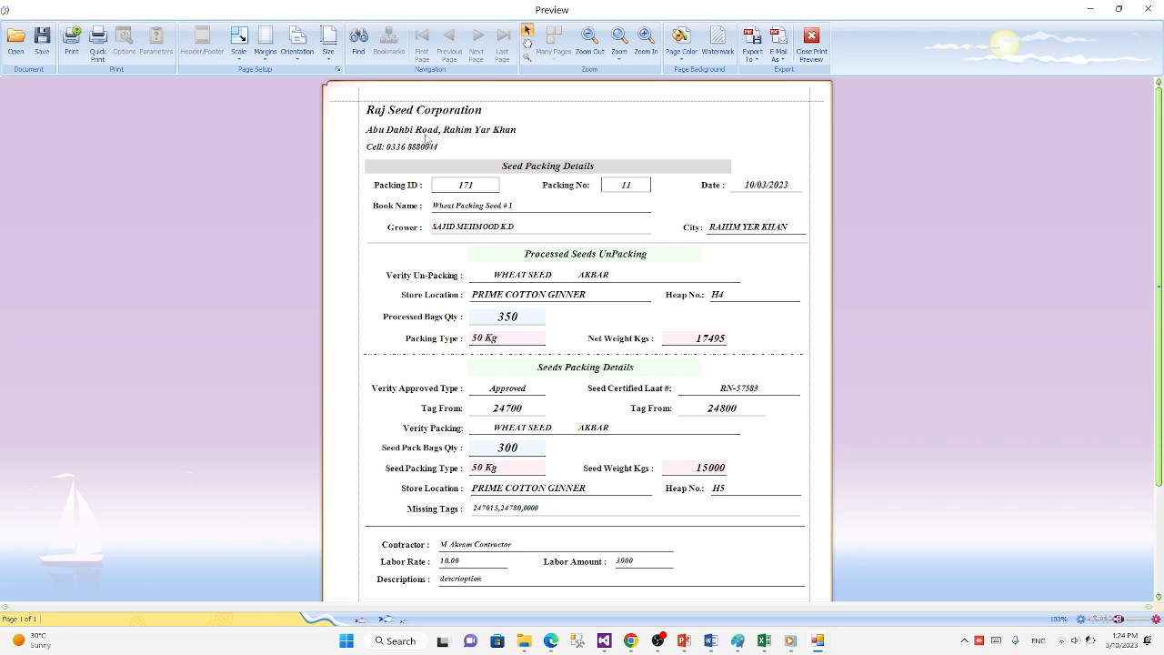
pyautogui.scroll(-1, 490, 350)
pyautogui.scroll(-1, 490, 350)
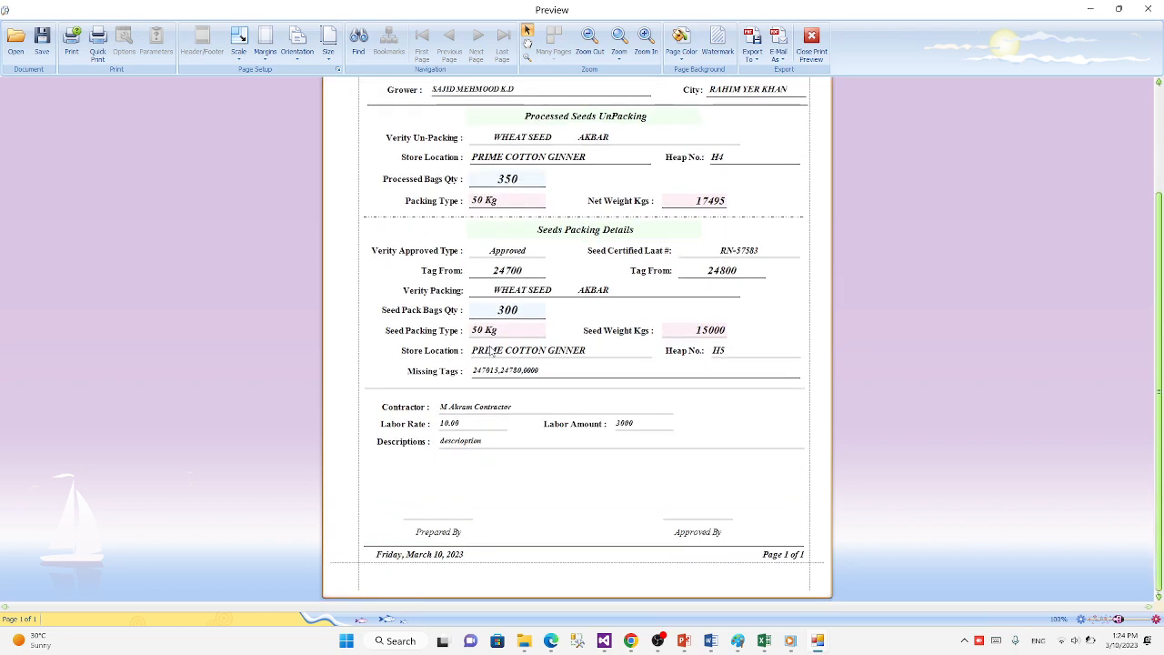
pyautogui.scroll(2, 512, 480)
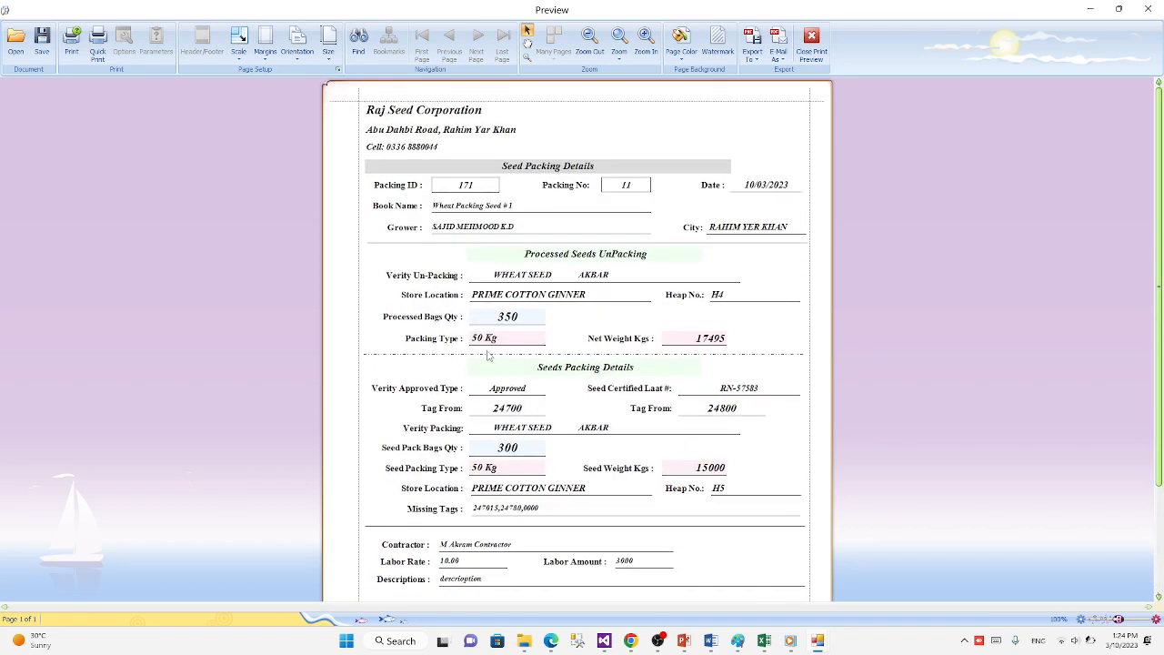
pyautogui.scroll(-2, 489, 358)
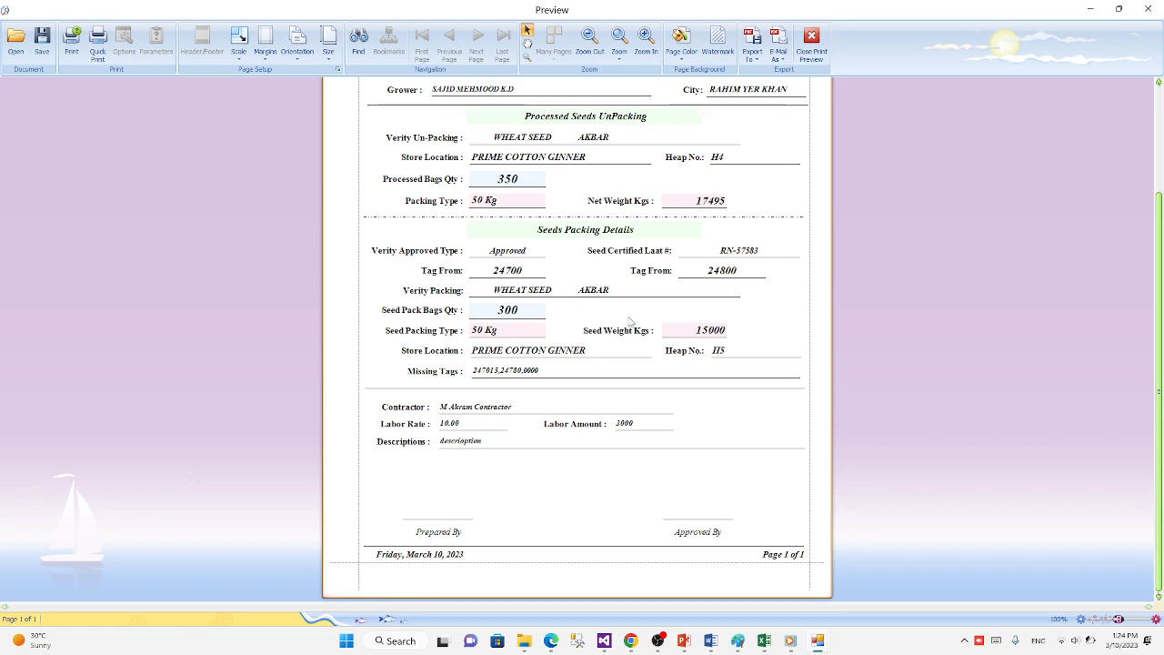
pyautogui.scroll(2, 631, 321)
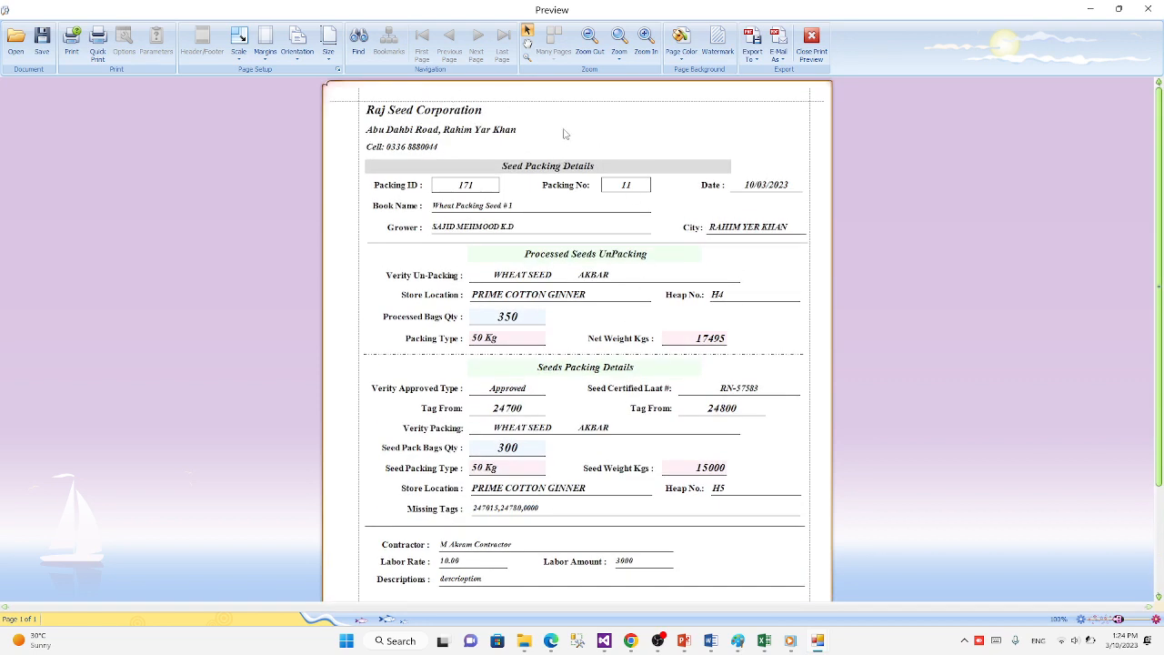
# Export the report as a PDF file with the default export options.
pyautogui.click(753, 55)
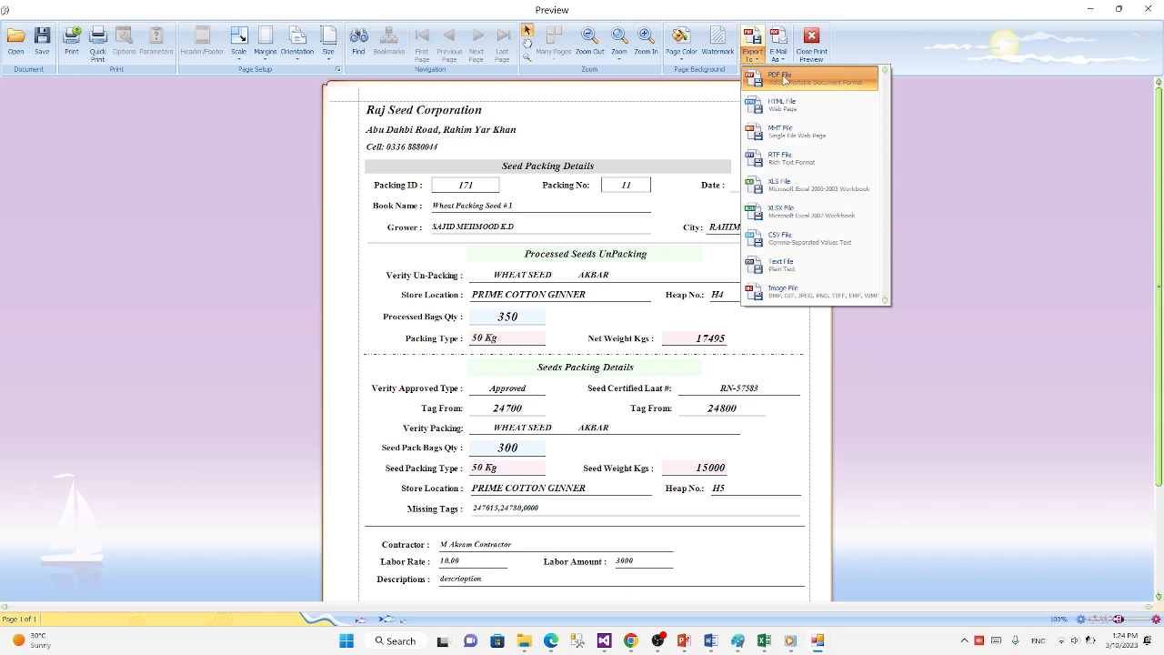
pyautogui.click(784, 80)
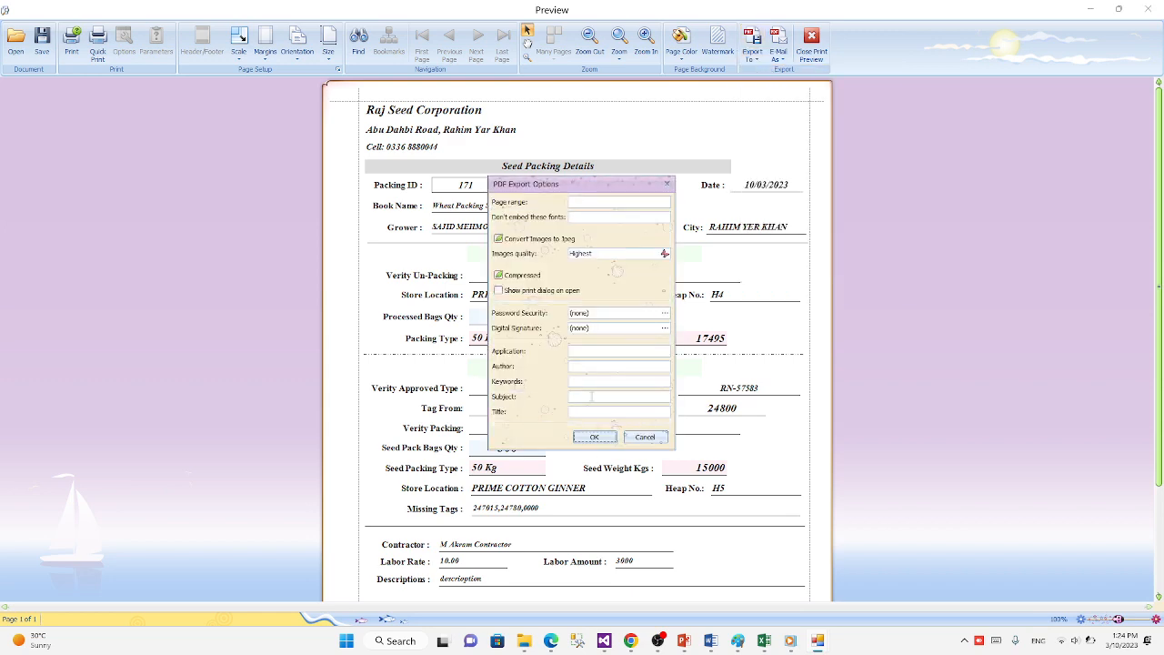
pyautogui.click(594, 437)
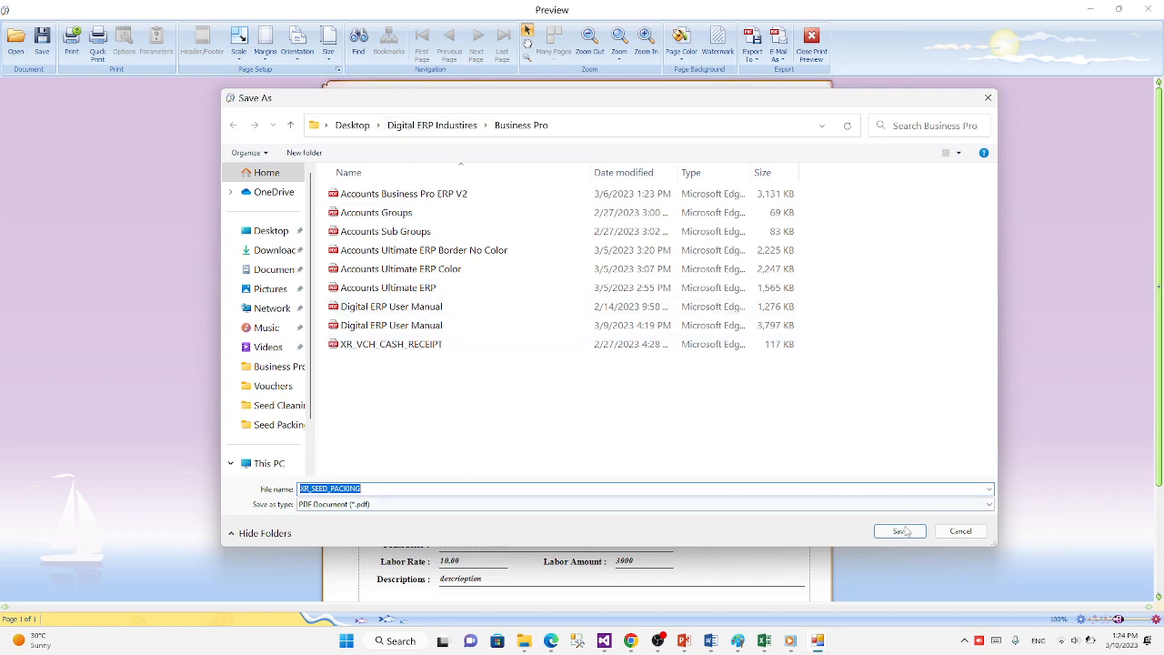
# Save the PDF as "XR_SEED_PACKING 171" in the Business Pro folder and open the exported file.
pyautogui.click(370, 487)
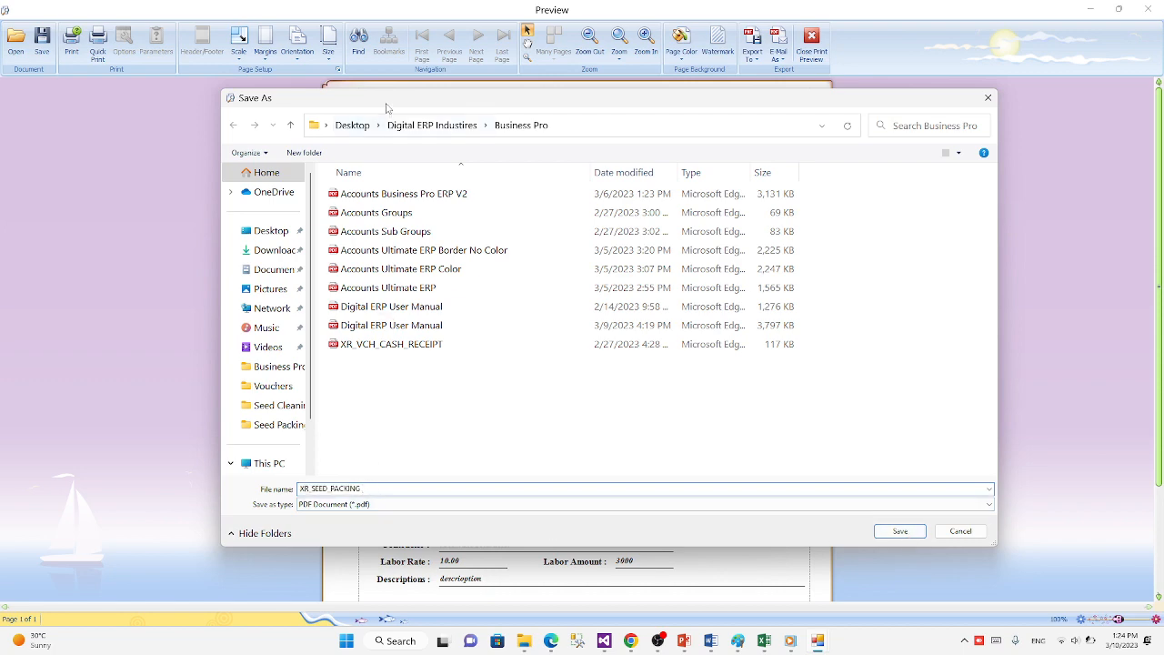
pyautogui.moveTo(391, 102); pyautogui.dragTo(711, 64)
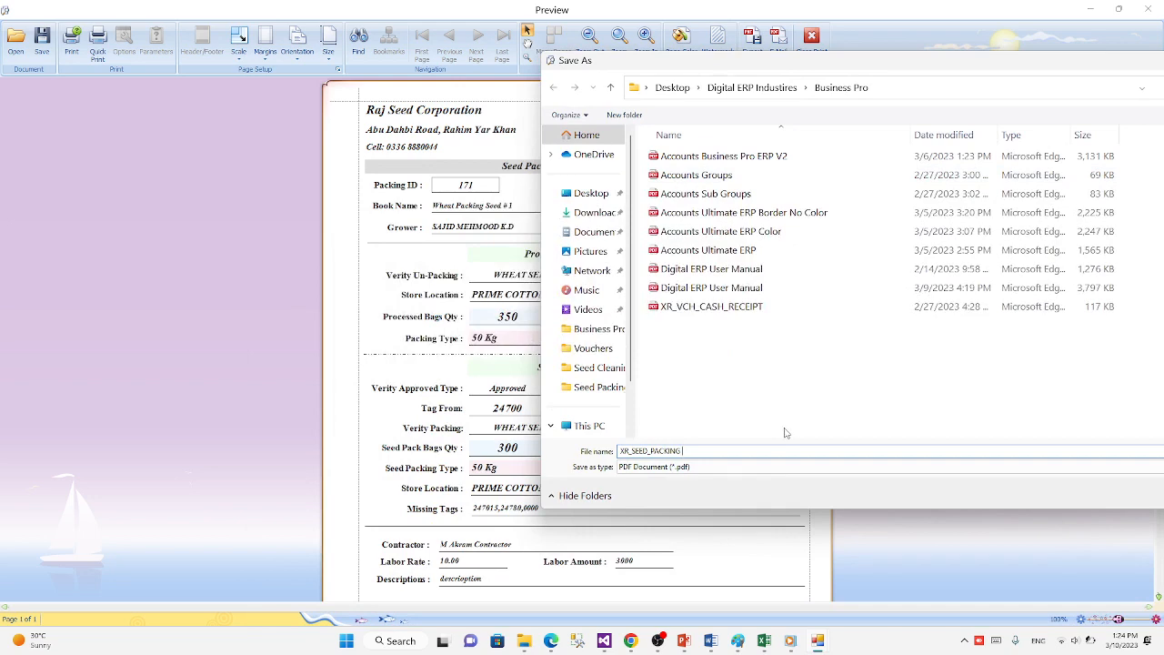
pyautogui.write('171')
pyautogui.moveTo(1130, 54); pyautogui.dragTo(855, 34)
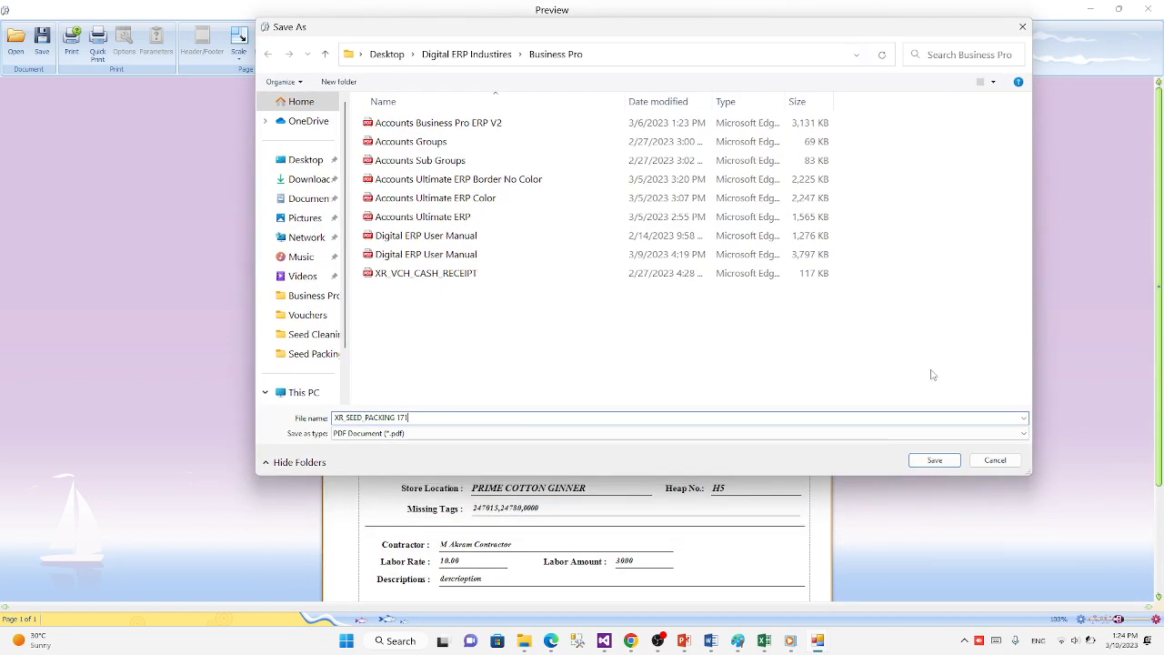
pyautogui.click(935, 461)
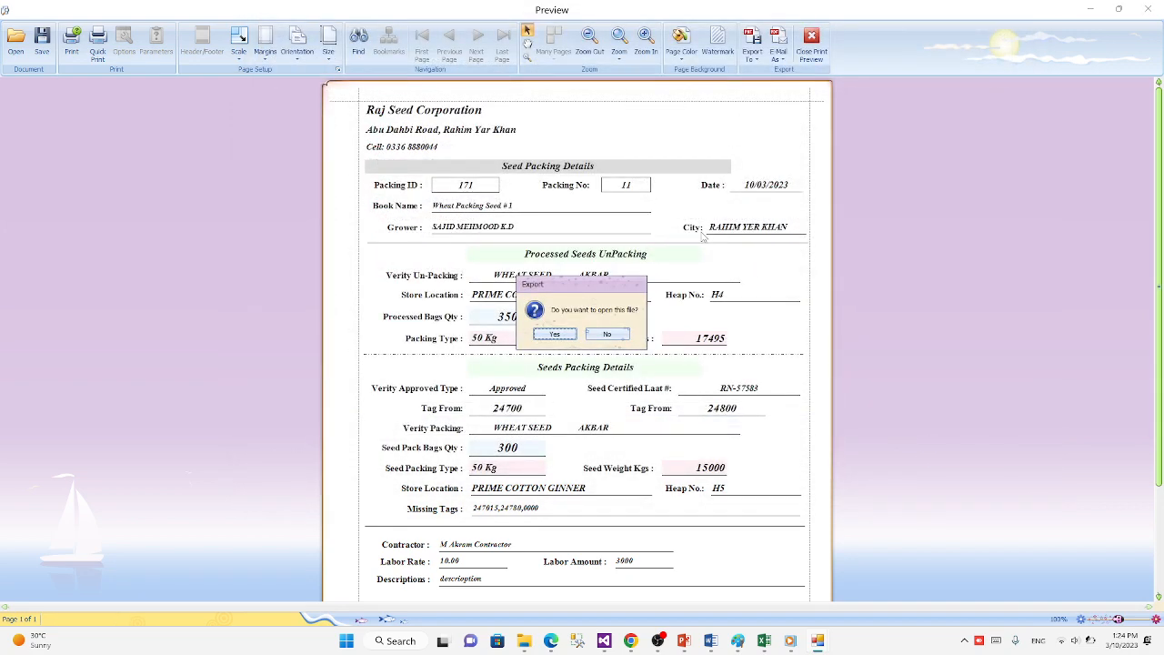
pyautogui.click(554, 335)
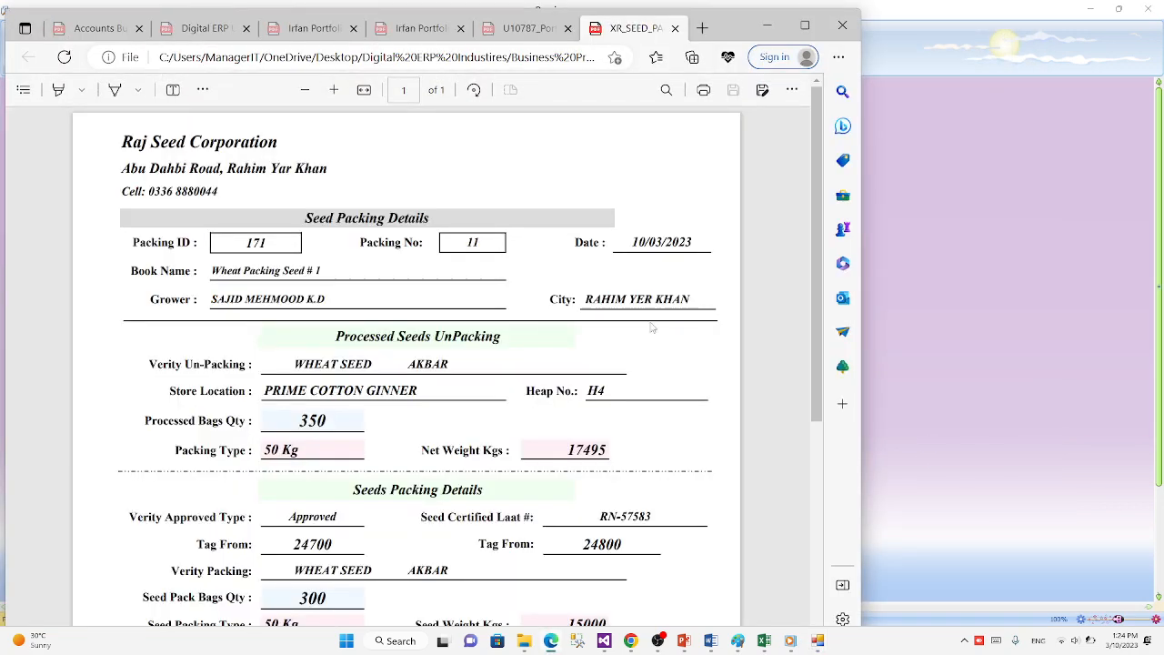
# Review the whole exported Seed Packing Details PDF, from the header fields to the signature lines, and check that its text is selectable.
pyautogui.scroll(-1, 652, 327)
pyautogui.scroll(-3, 652, 327)
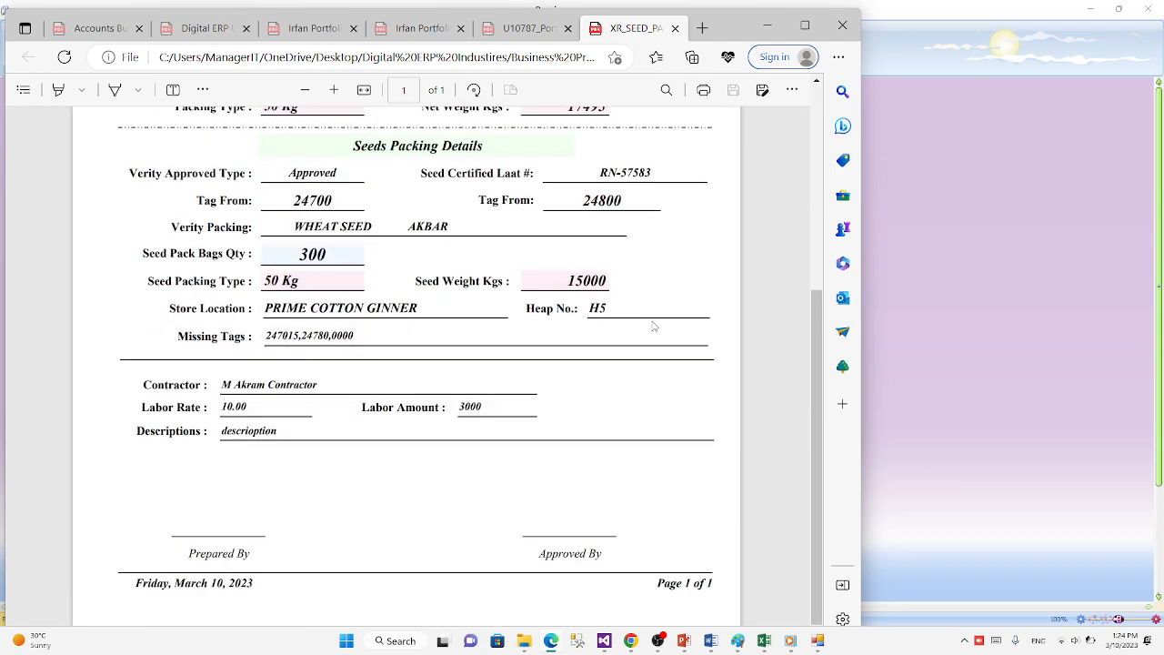
pyautogui.scroll(4, 652, 327)
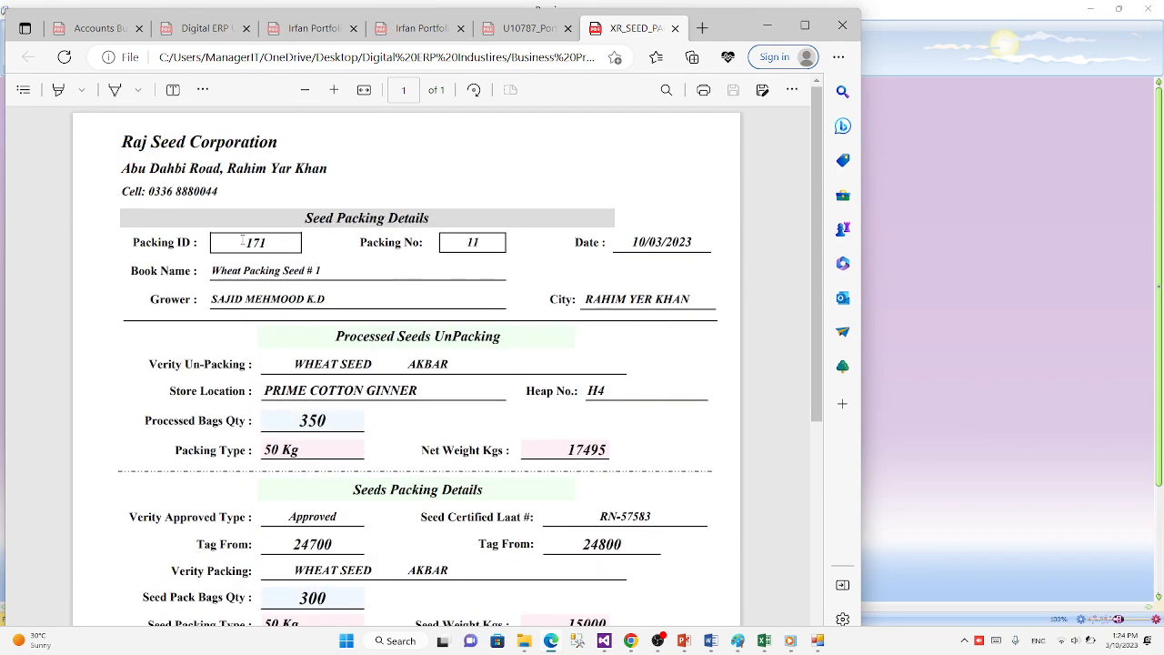
pyautogui.moveTo(242, 240); pyautogui.dragTo(496, 549)
pyautogui.rightClick(480, 546)
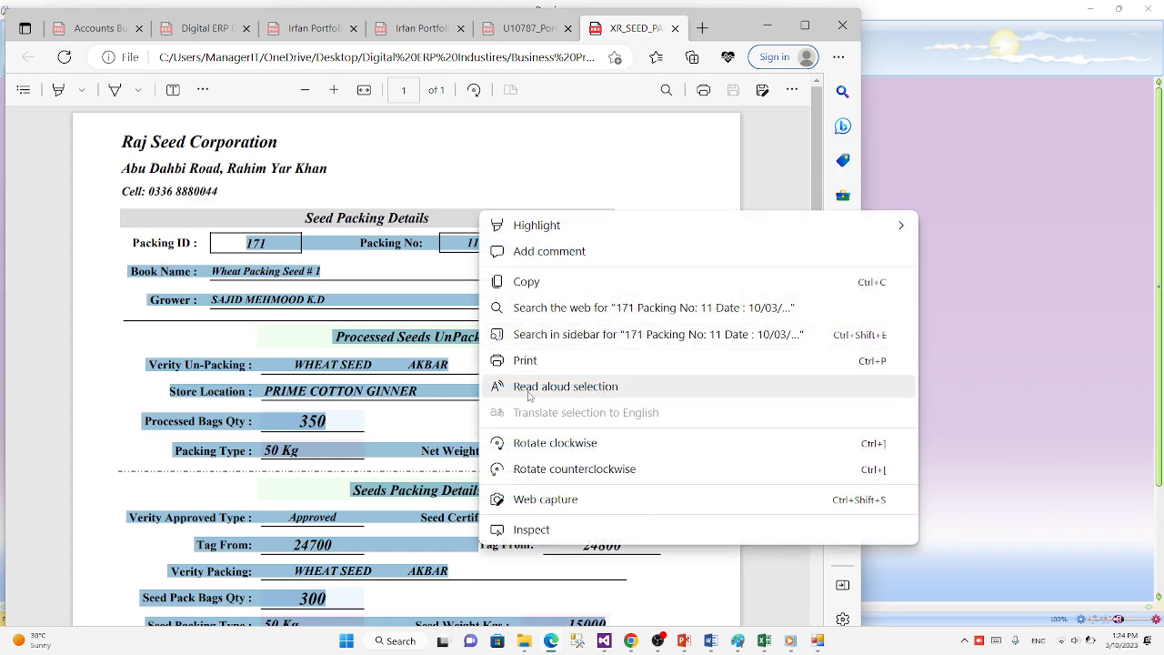
pyautogui.click(475, 391)
pyautogui.scroll(-4, 475, 333)
pyautogui.scroll(4, 472, 385)
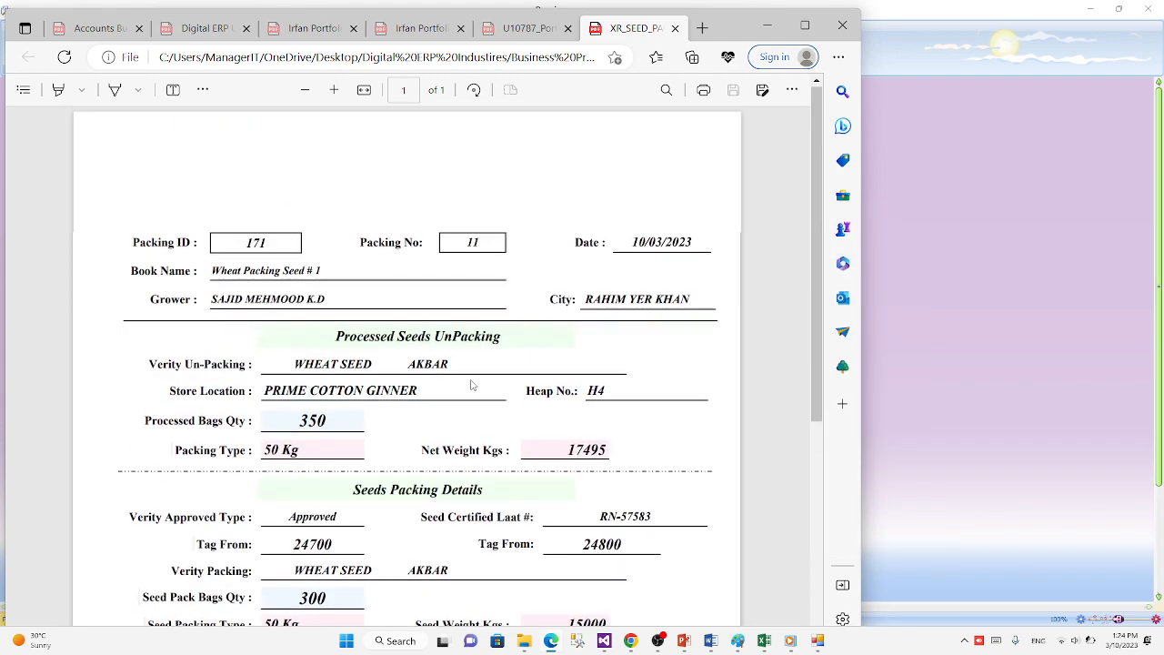
pyautogui.scroll(-4, 471, 384)
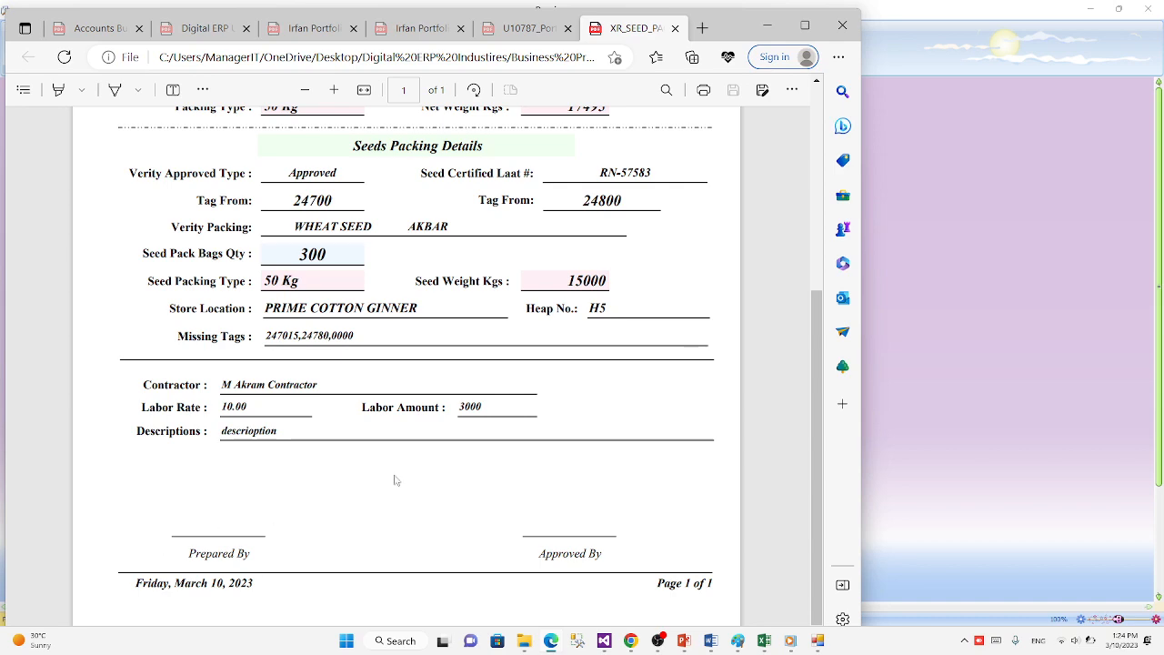
pyautogui.scroll(2, 238, 380)
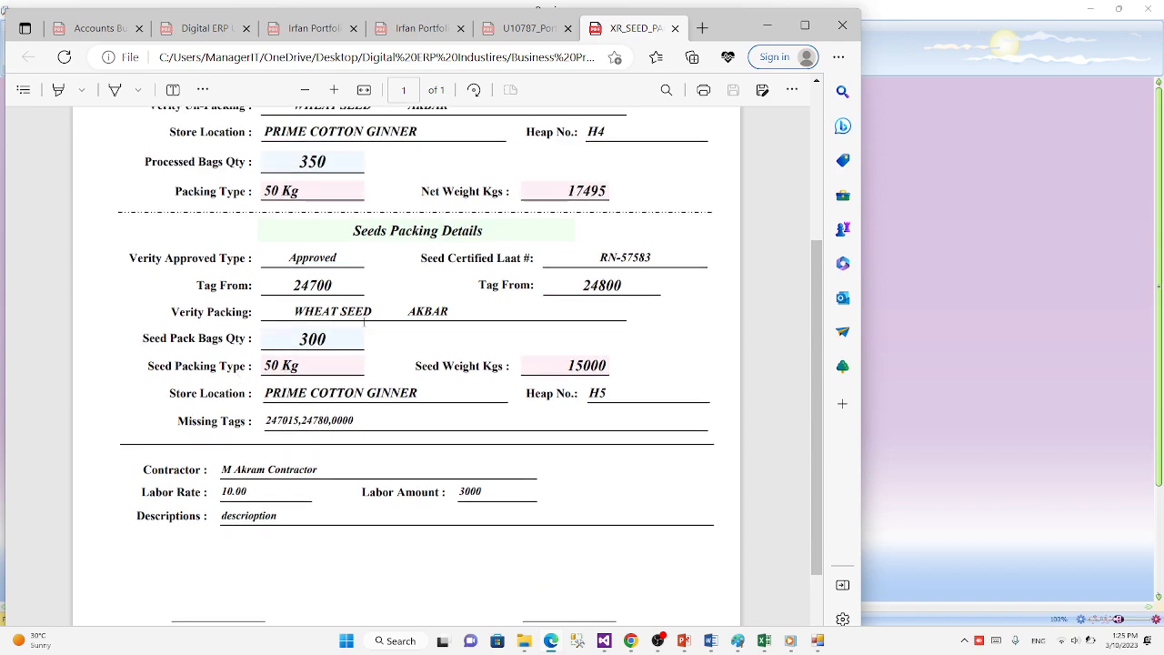
pyautogui.scroll(5, 364, 382)
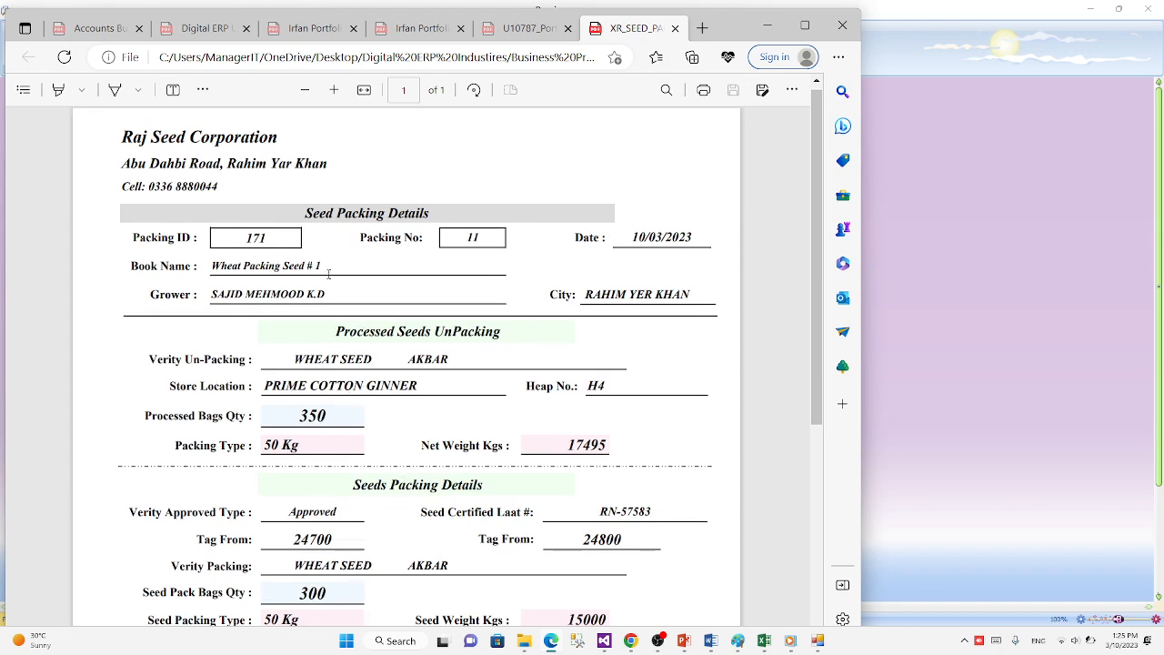
pyautogui.scroll(1, 383, 312)
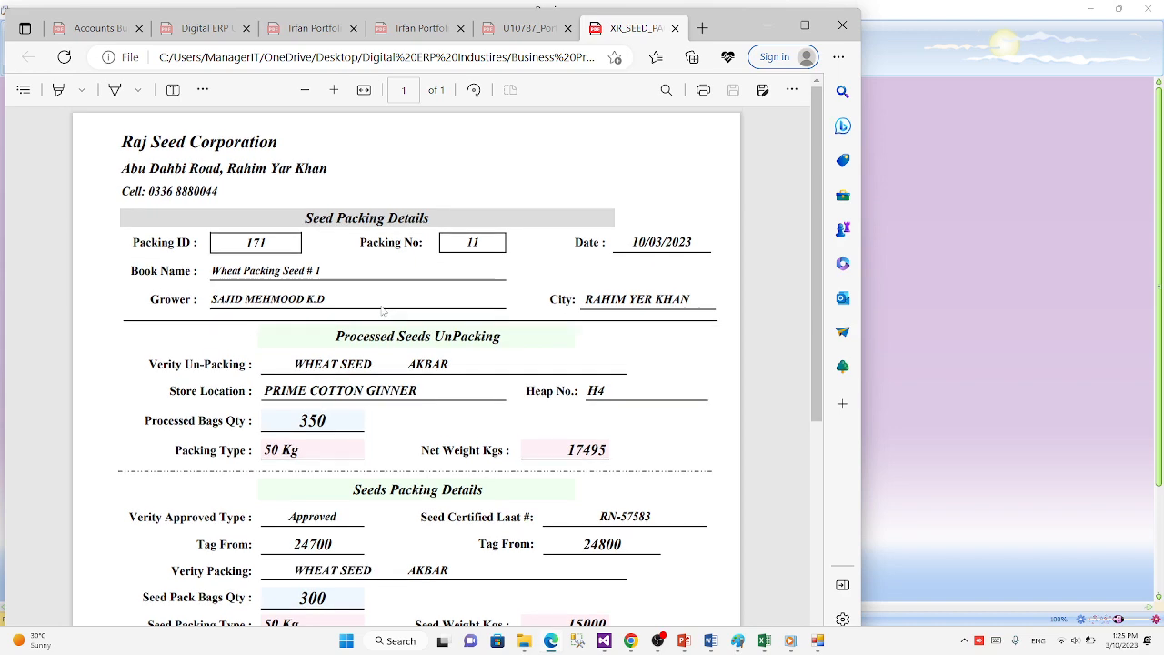
# Minimize the exported PDF and close the report preview to return to the Seed Packing Details record.
pyautogui.click(770, 30)
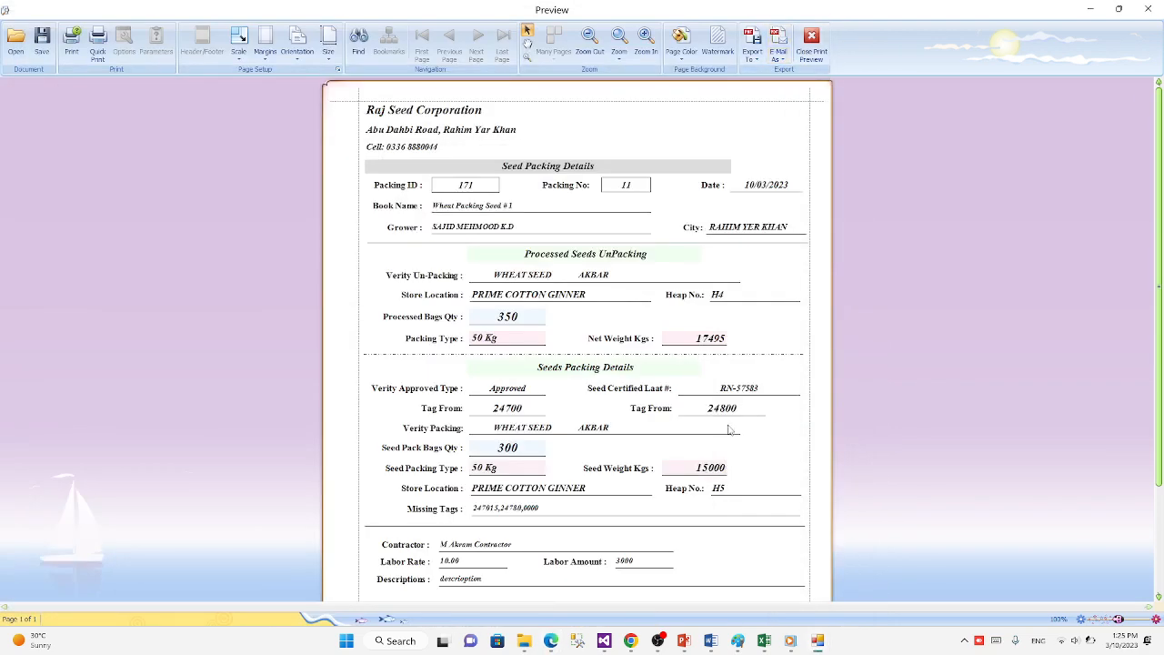
pyautogui.scroll(-3, 729, 430)
pyautogui.click(1148, 9)
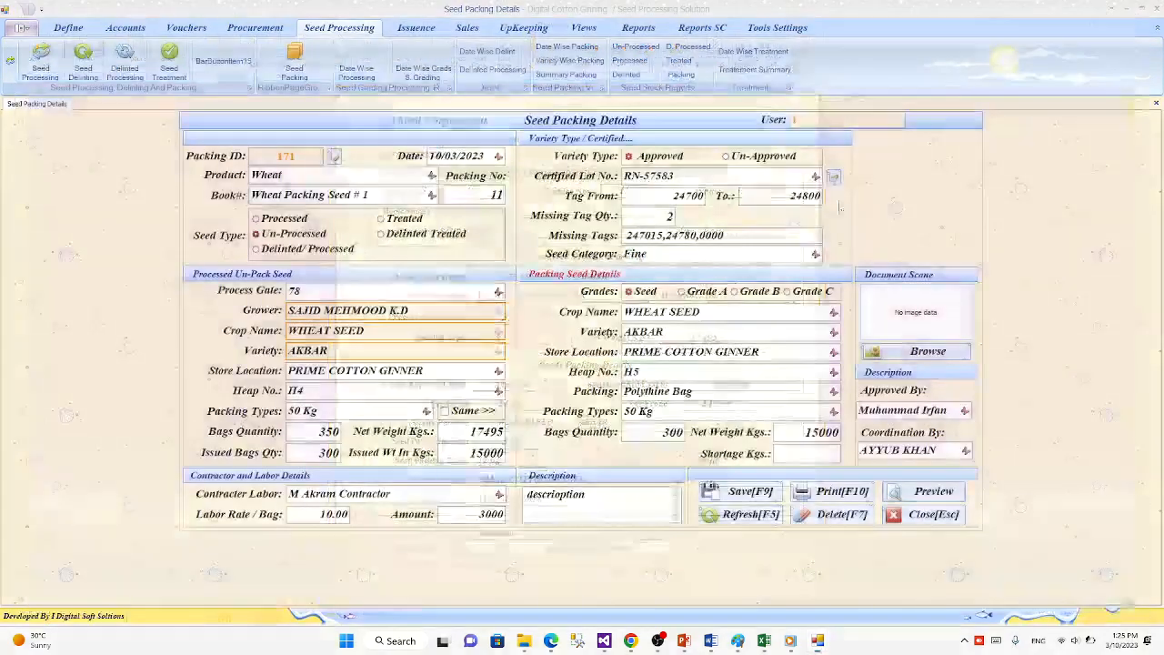
# Open the seed corporation's seed sales form for a look and minimize the ERP window.
pyautogui.click(469, 30)
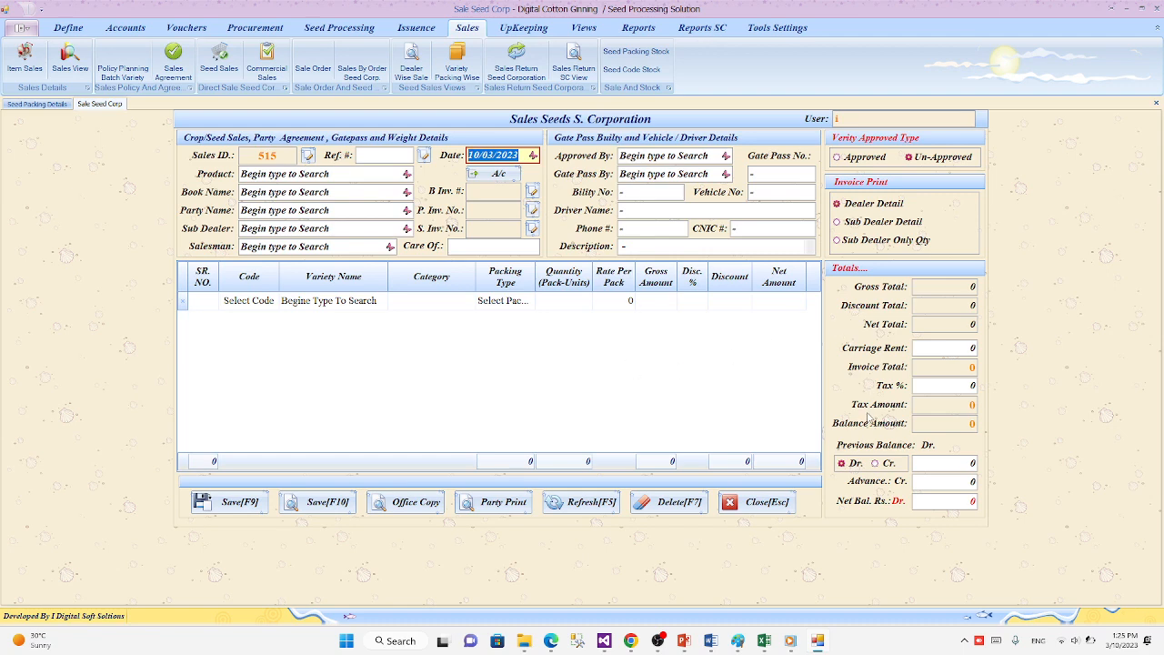
pyautogui.click(1132, 11)
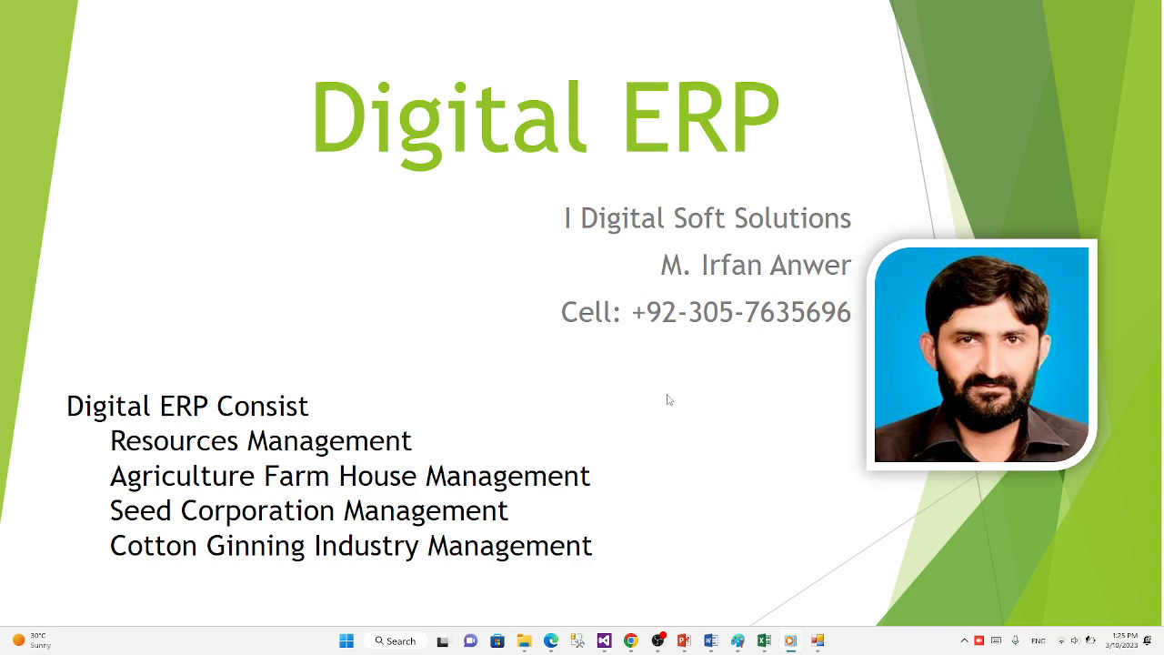
# Switch to the Digital ERP User Manual in Word and add the lines "Lecture 5h Complete", "Seed Packing" and "Digital ERP Solution" in page 31's blank area.
pyautogui.moveTo(710, 640)
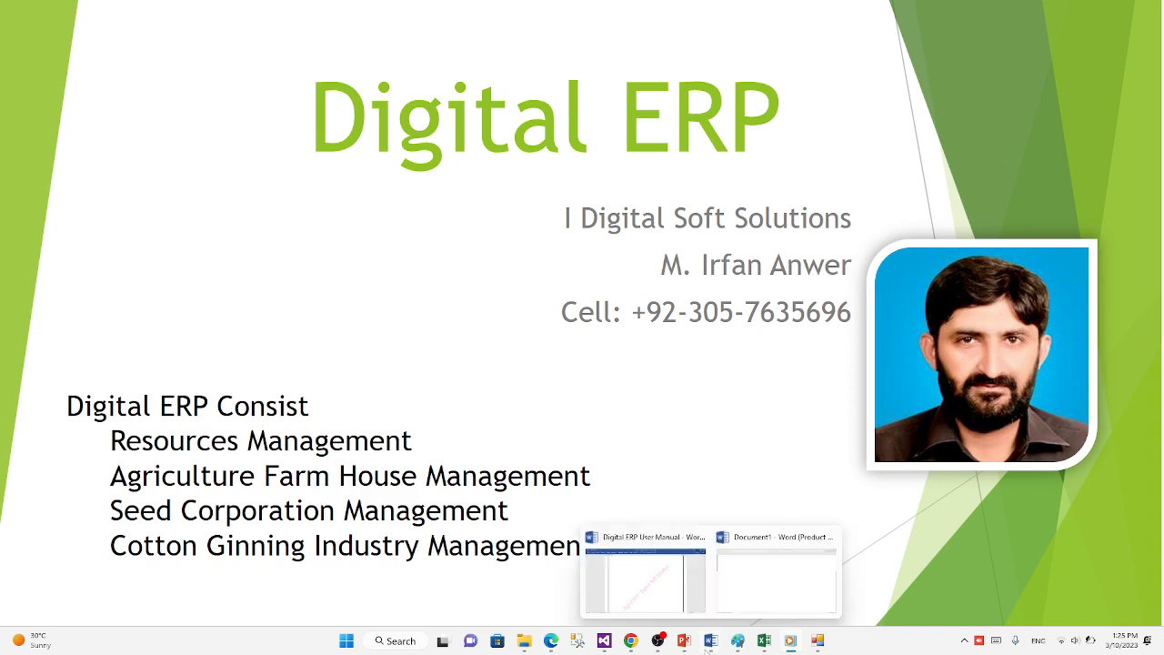
pyautogui.click(675, 597)
pyautogui.scroll(5, 536, 486)
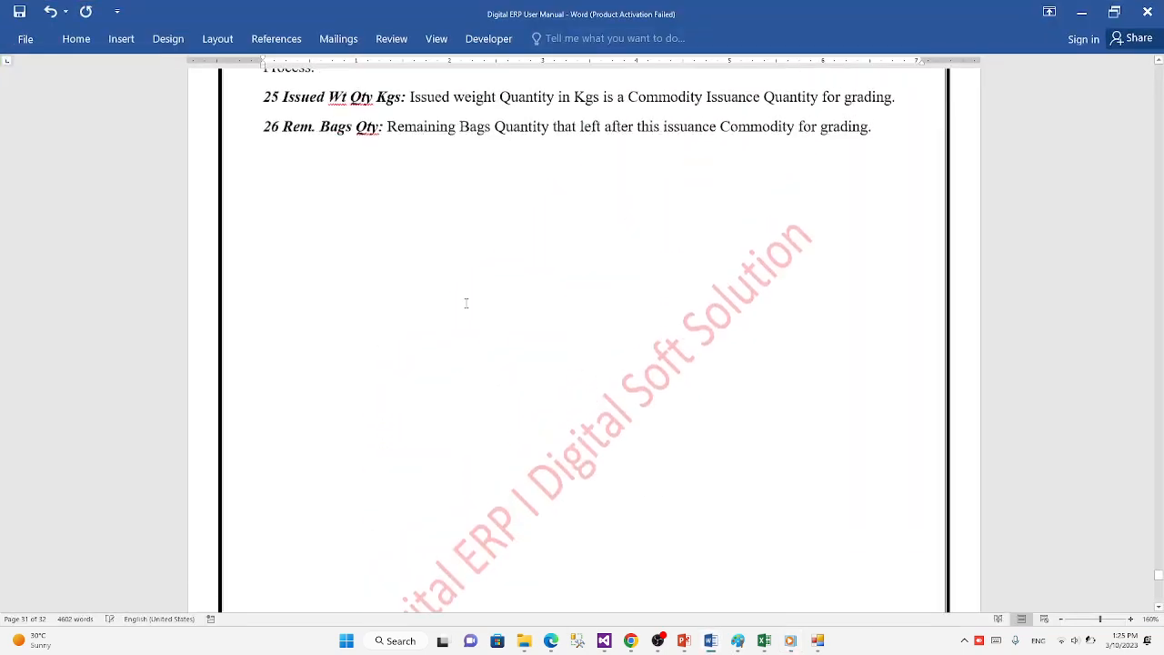
pyautogui.scroll(-6, 466, 301)
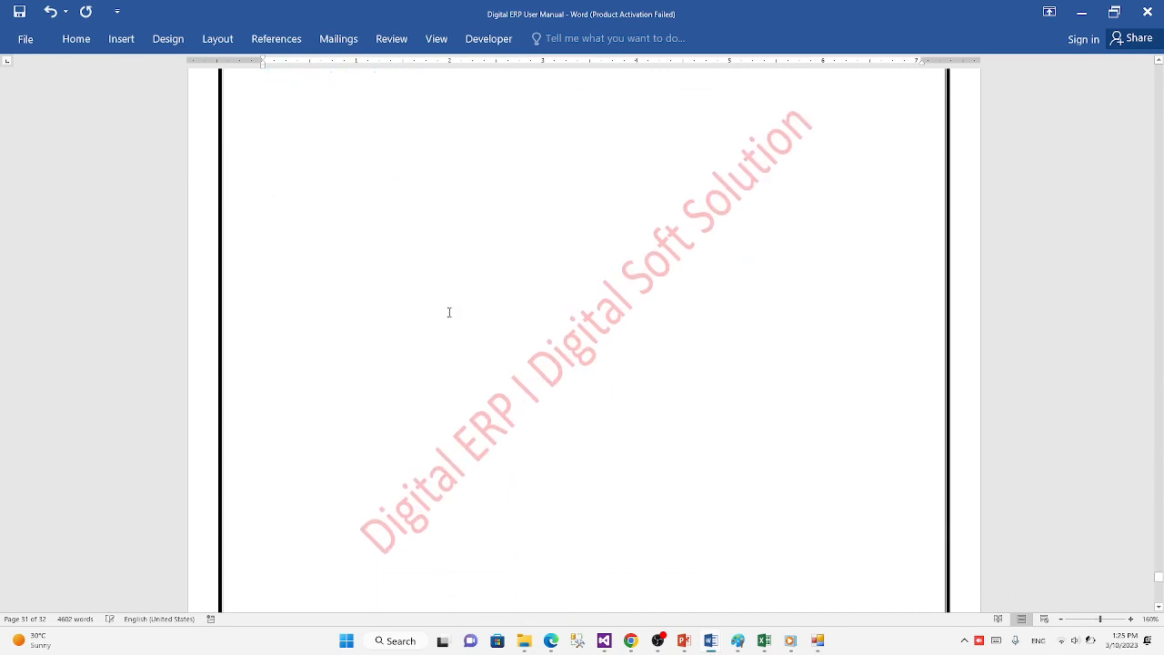
pyautogui.click(448, 311)
pyautogui.write(':')
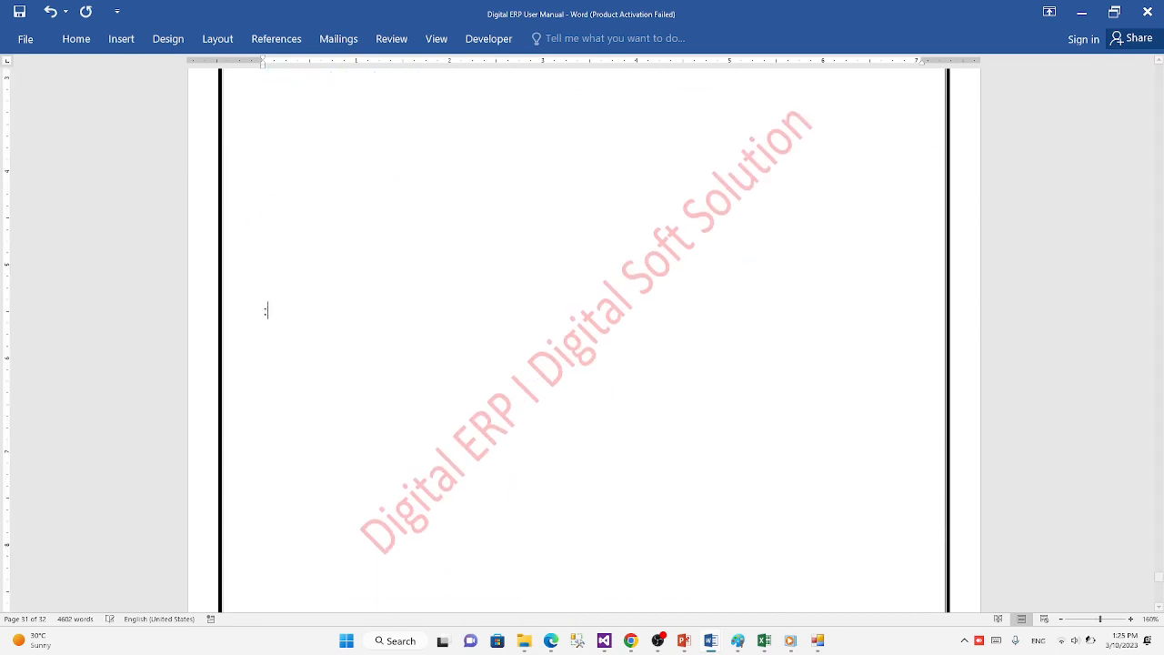
pyautogui.write('Lectu')
pyautogui.write('re 5h Complete')
pyautogui.write('Pack')
pyautogui.write('ing')
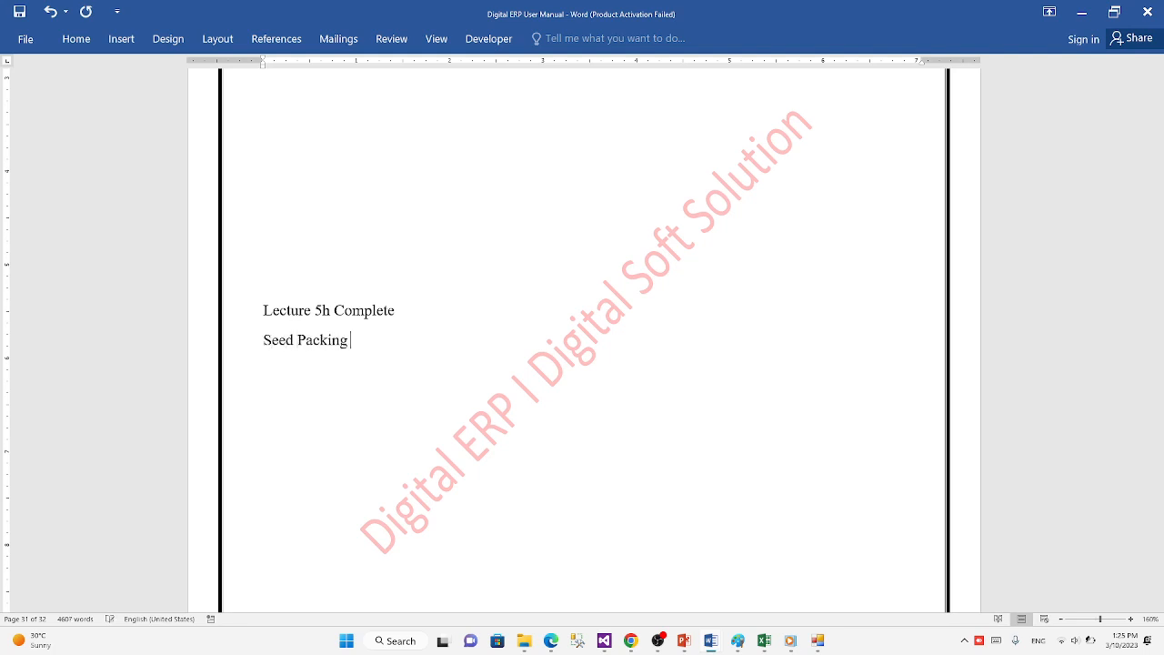
pyautogui.write('Digital ERP Solution')
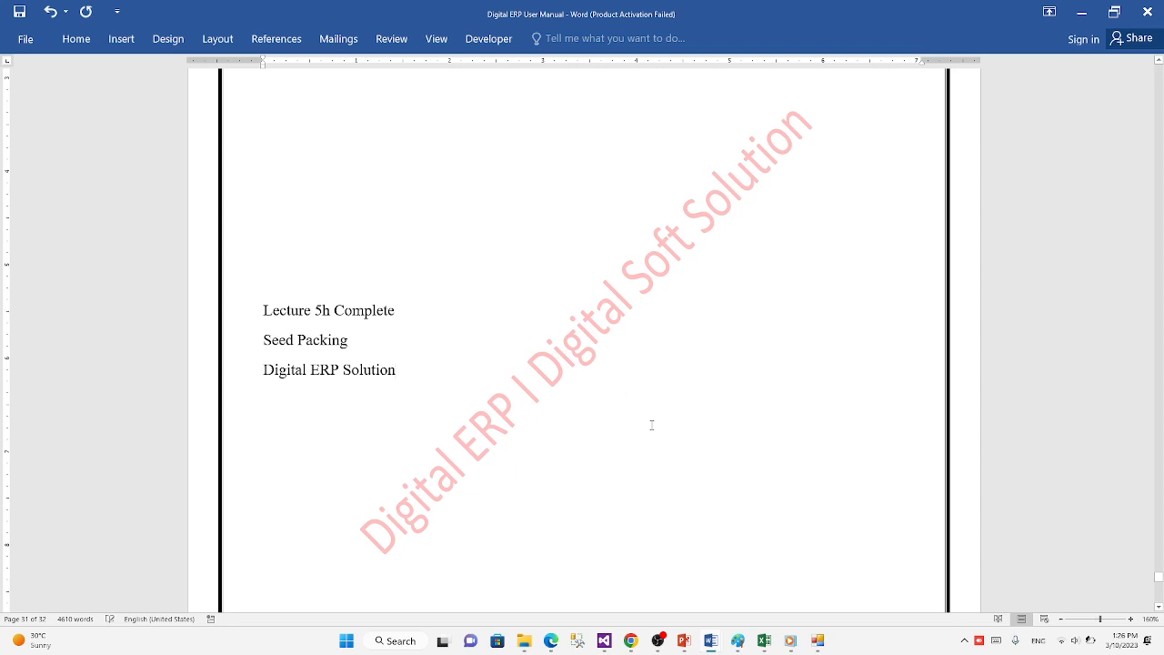
pyautogui.moveTo(662, 642)
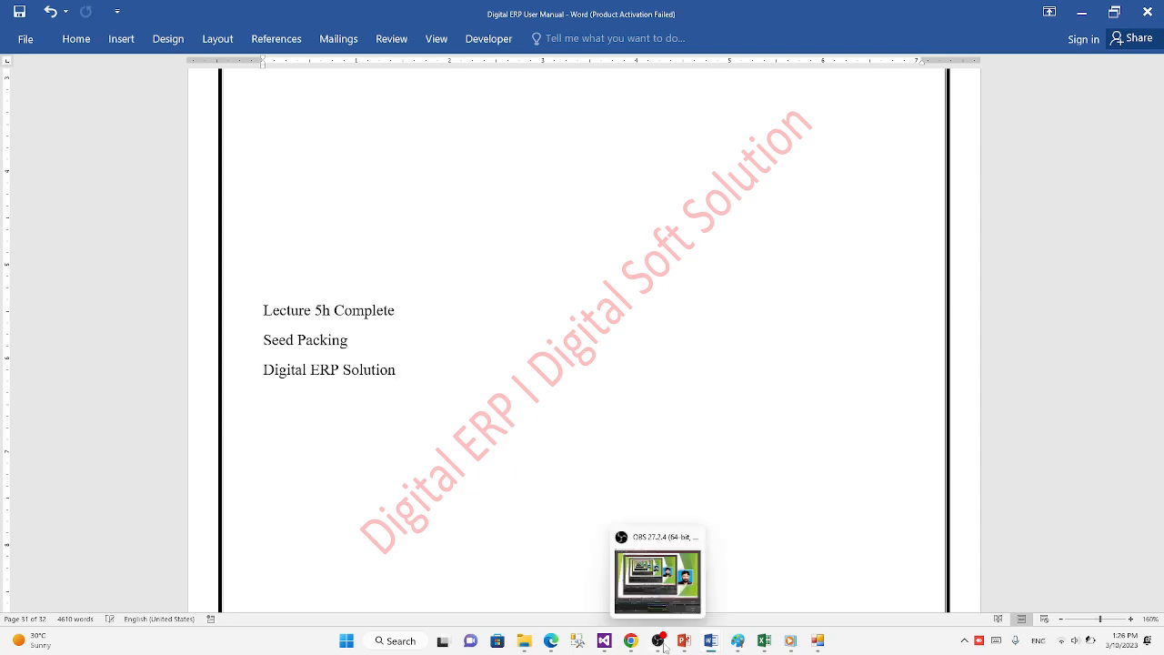